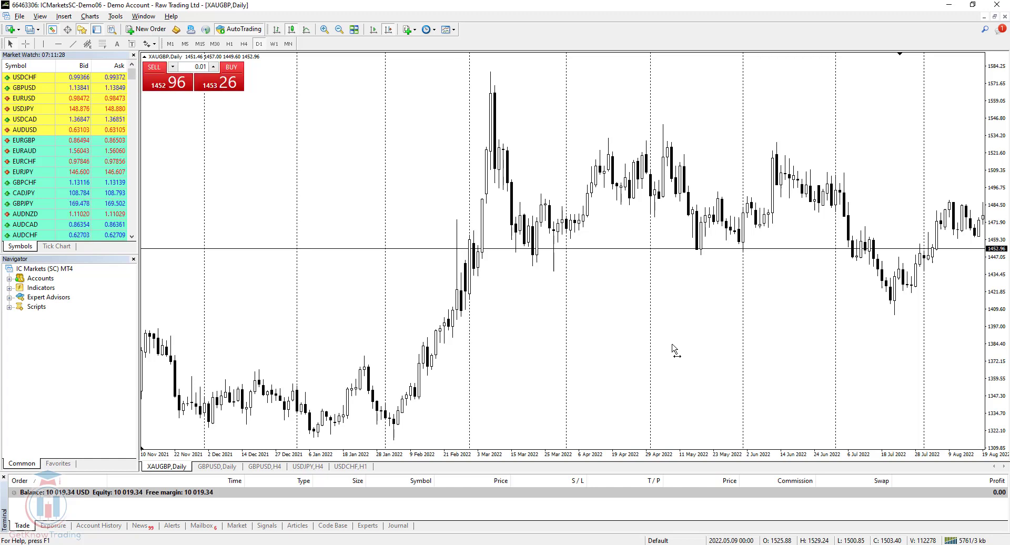
Step: Open the on-screen keyboard, place it over the lower part of the XAUGBP daily chart, and return focus to the chart
key("ctrl+super+o")
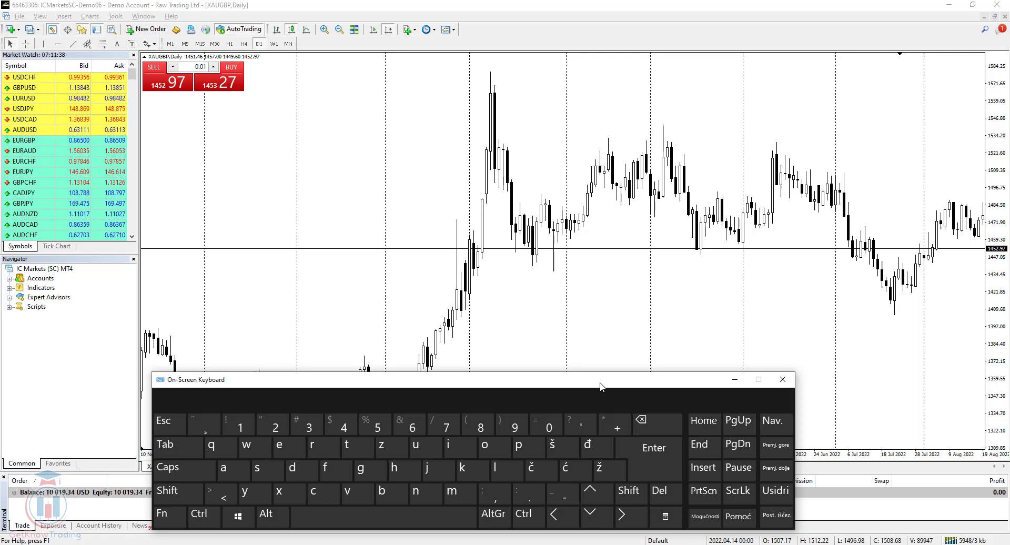
left_click_drag(609, 387, 629, 375)
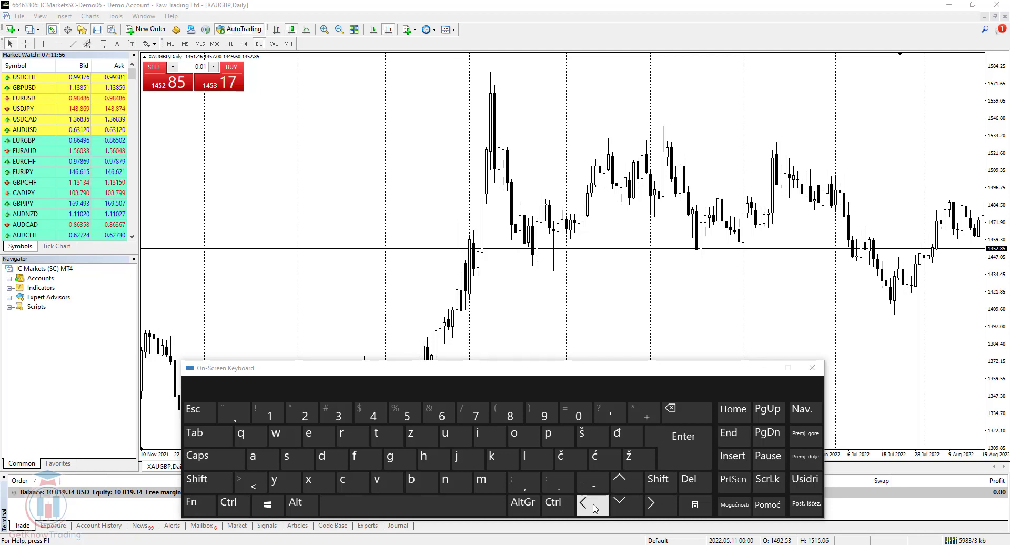
left_click(595, 298)
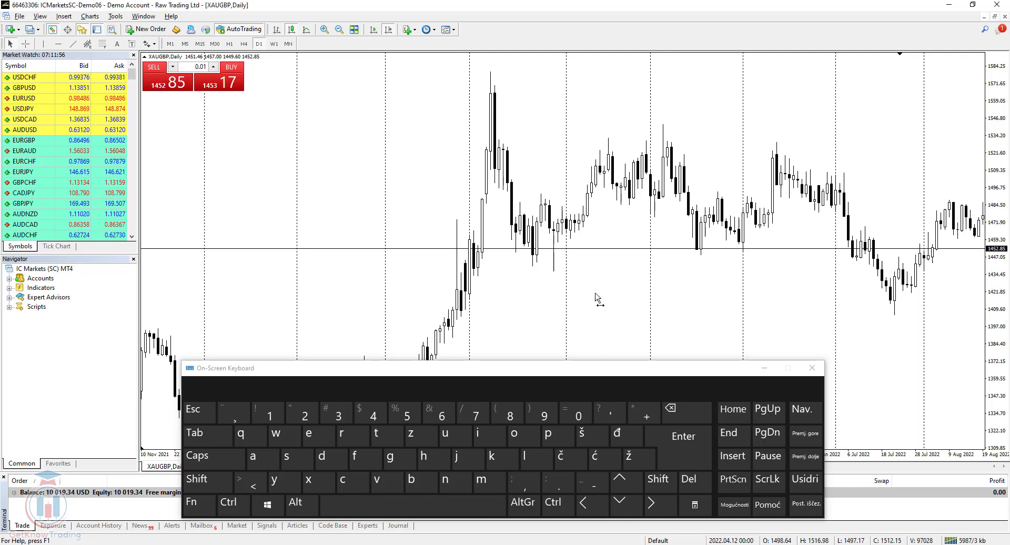
Step: Scroll the XAUGBP daily chart back in small steps until its newest visible date is about 6 Jul 2022
left_click(593, 511)
left_click(593, 511)
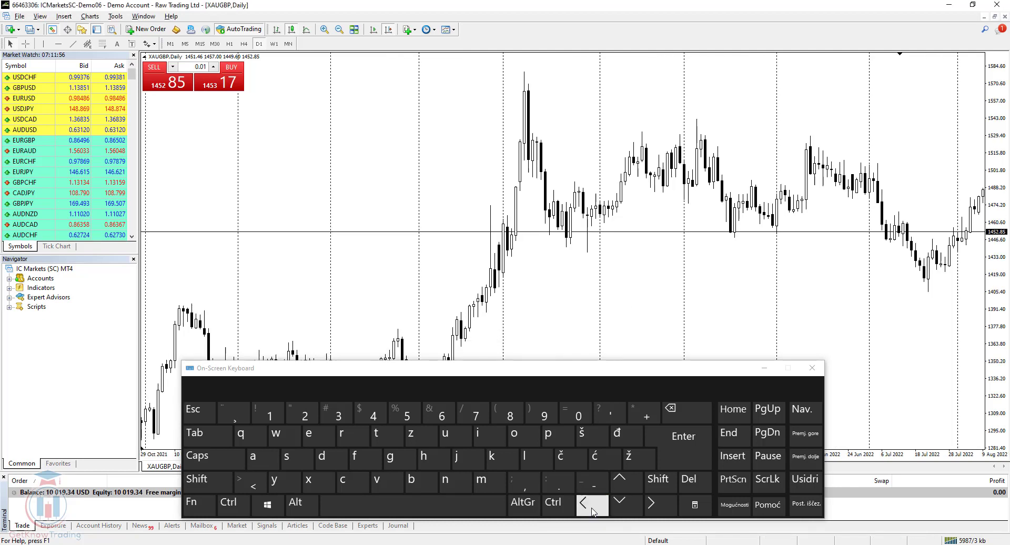
left_click(593, 511)
left_click(593, 511)
left_click(593, 511)
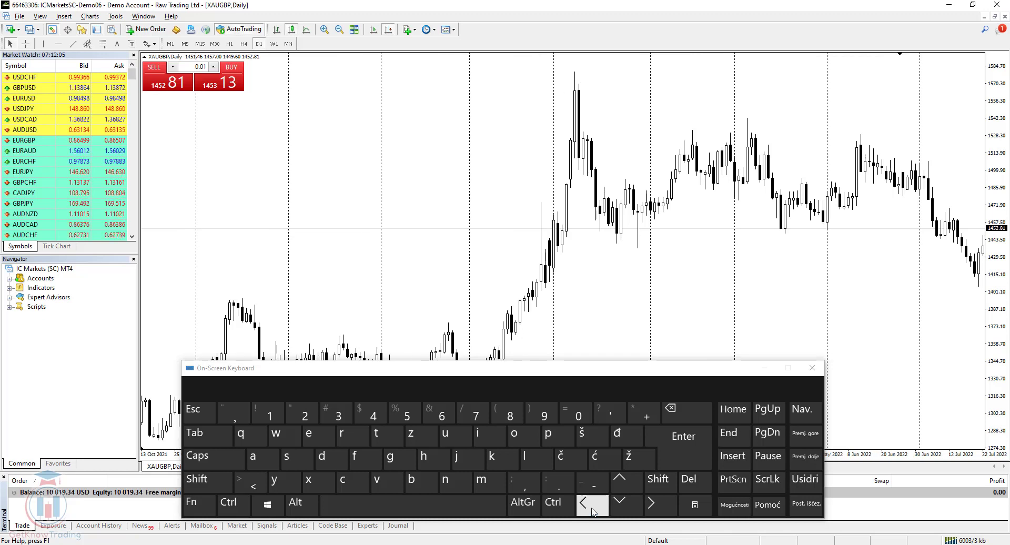
left_click(593, 511)
left_click(593, 511)
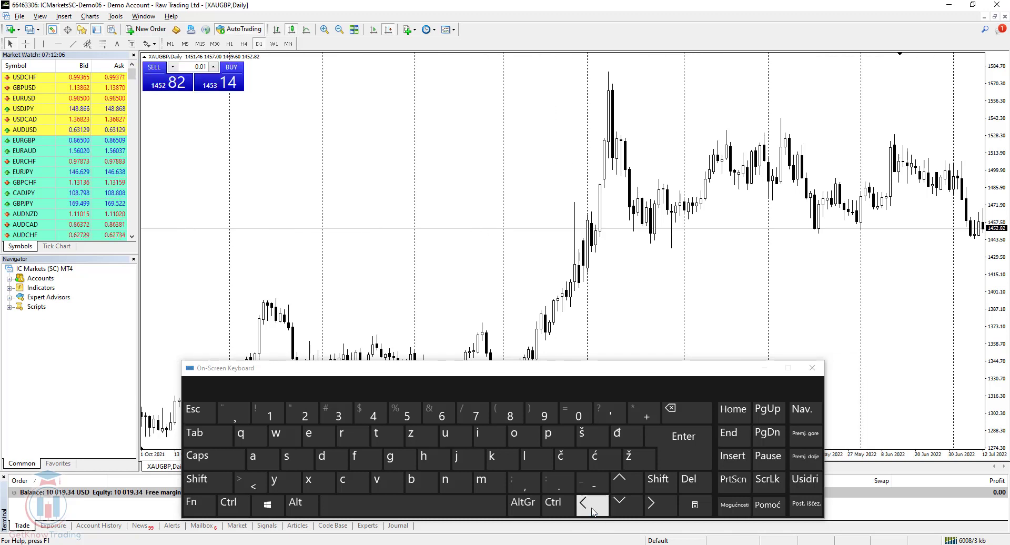
left_click(593, 511)
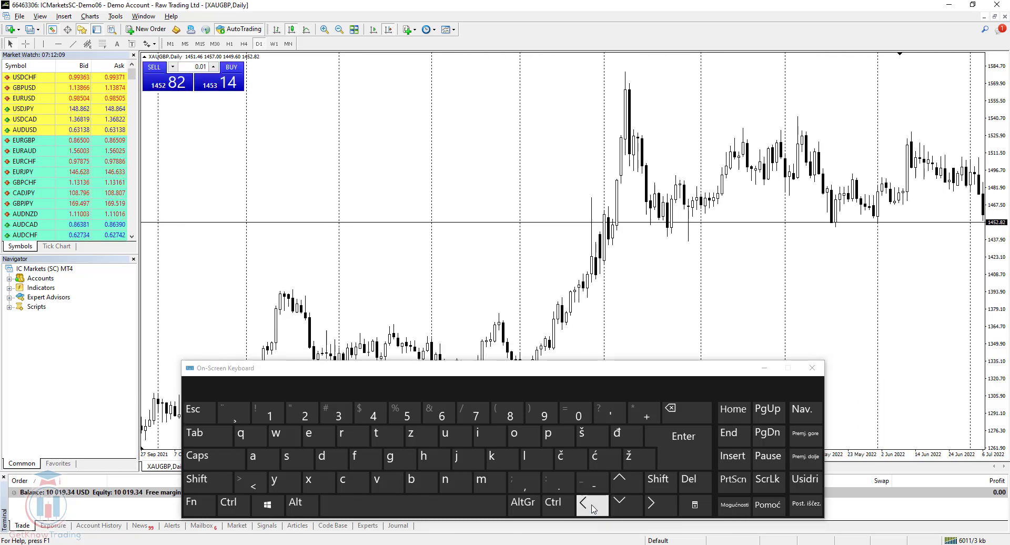
Step: Scroll the chart forward in small steps until its newest visible date is about 19 Aug 2022
left_click(659, 509)
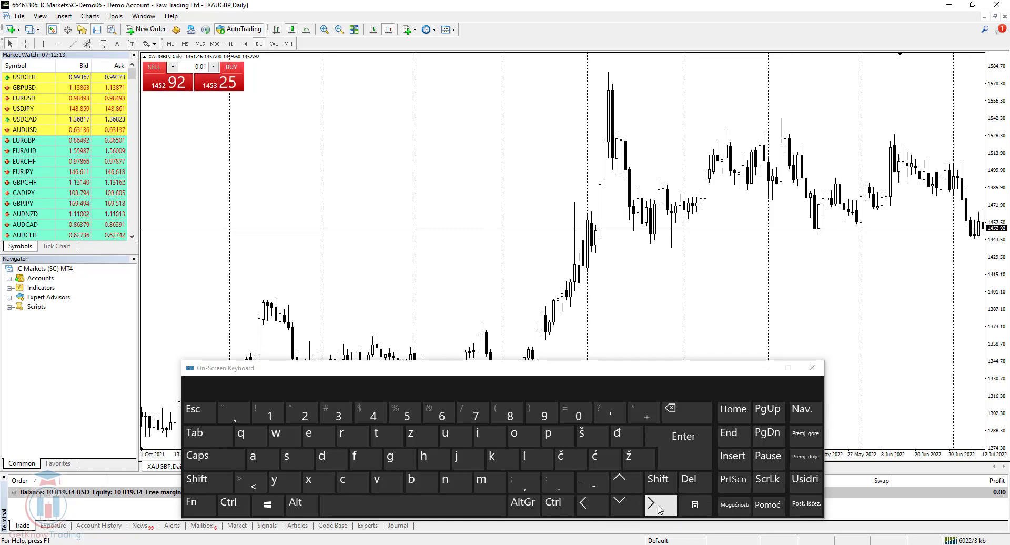
left_click(660, 509)
left_click(659, 509)
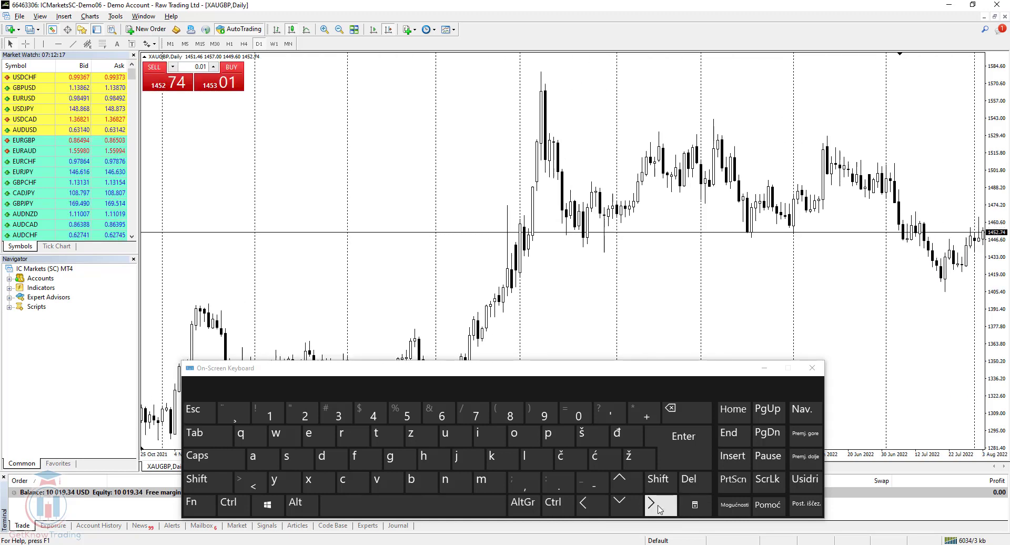
left_click(660, 509)
left_click(659, 509)
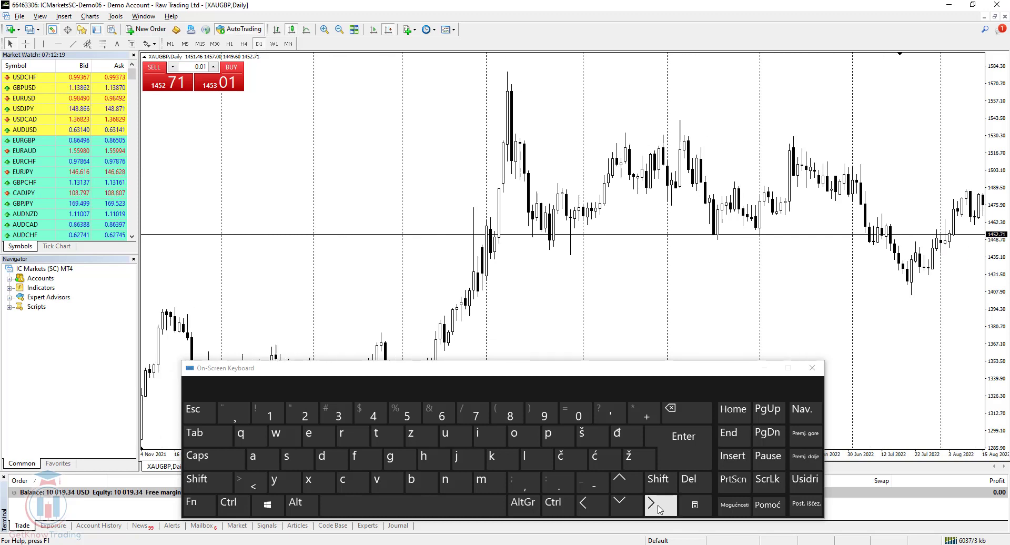
left_click(659, 510)
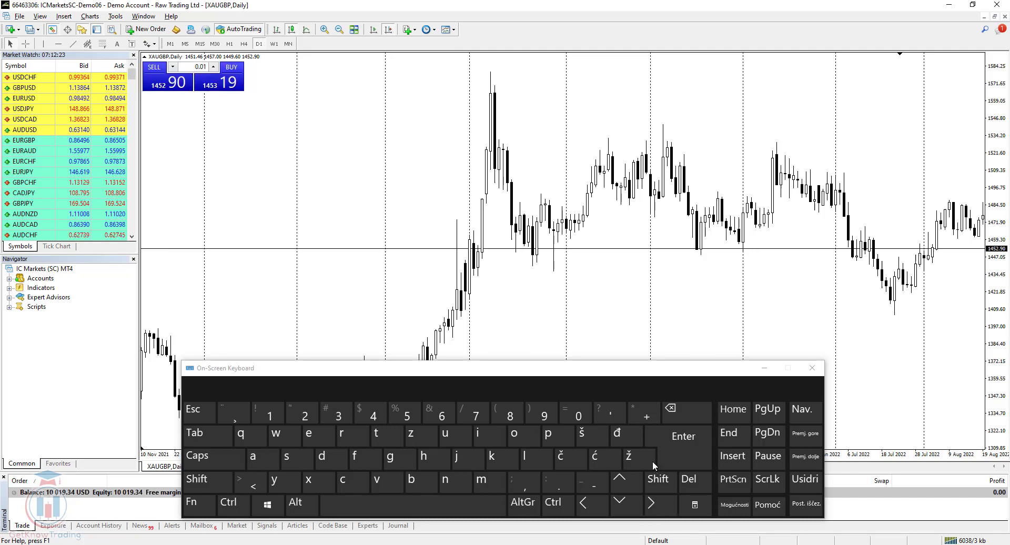
Step: Pan the chart back towards late 2021 and jump to its oldest bars, starting in April 2018
left_click_drag(387, 189, 500, 202)
scroll(469, 203, "down", 4)
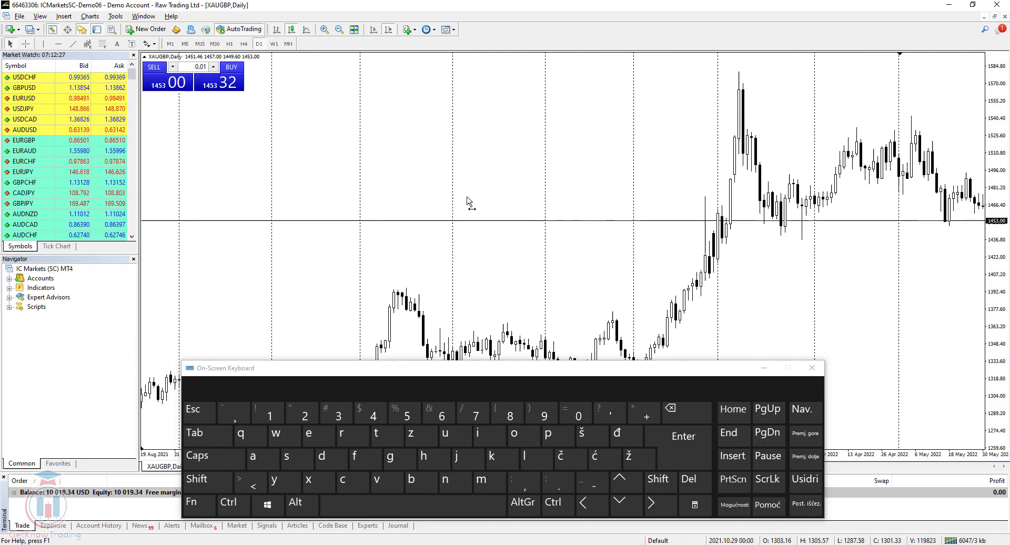
left_click(743, 419)
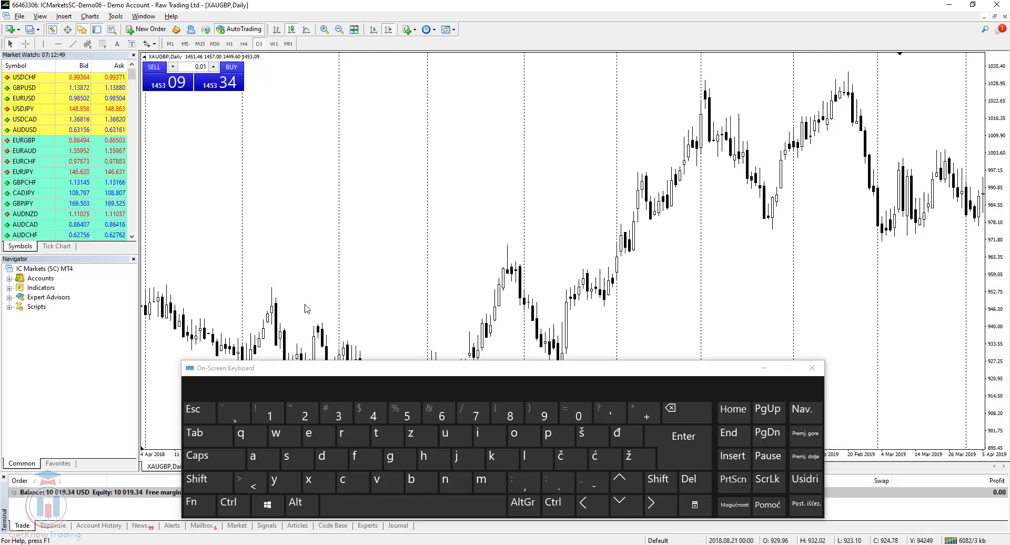
Step: Scroll the chart forward to about July 2019 and jump to its most recent bar
scroll(563, 236, "down", 10)
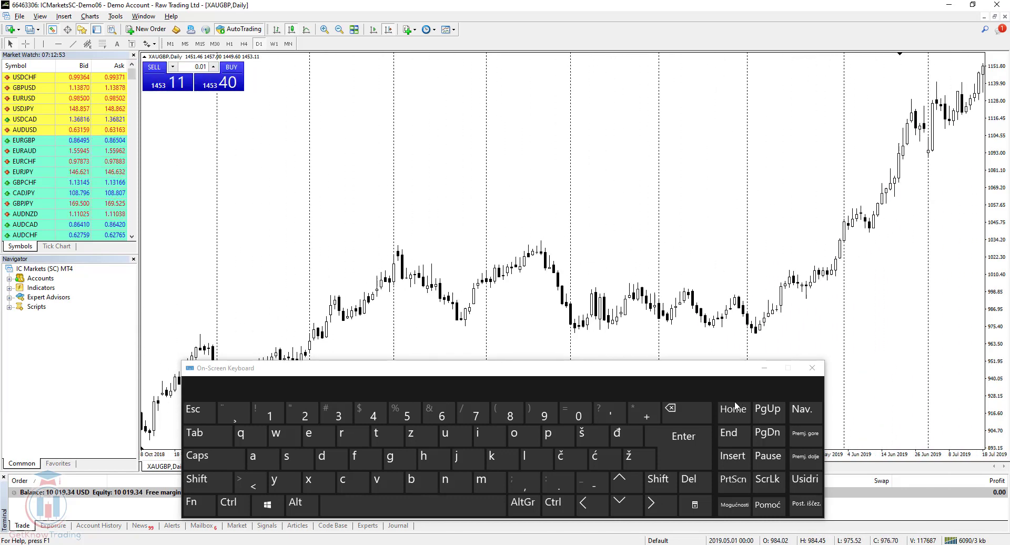
left_click(738, 440)
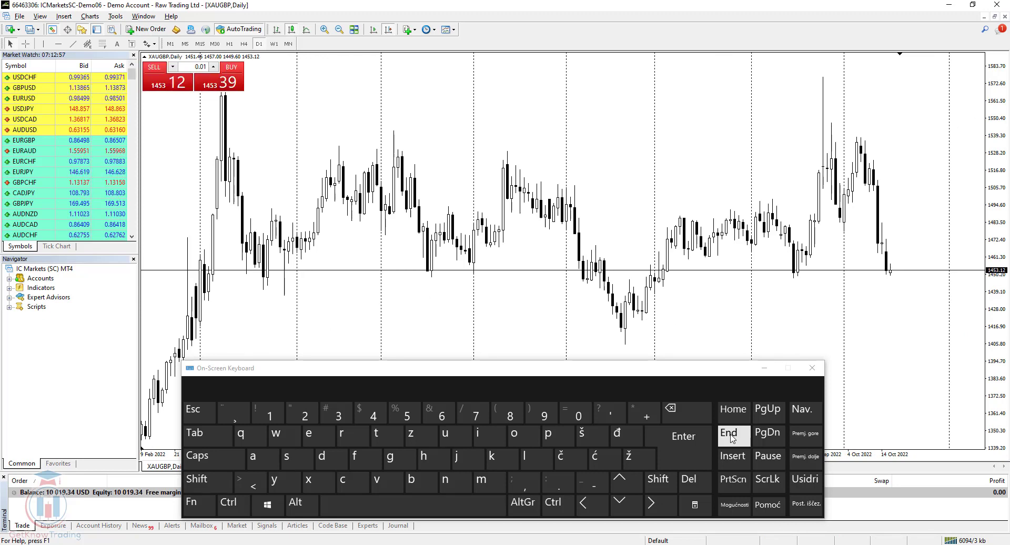
Step: Scroll the chart continuously back to its oldest bars and forward again to about 3 Jun 2019
left_click(598, 511)
left_click(596, 510)
left_click(596, 510)
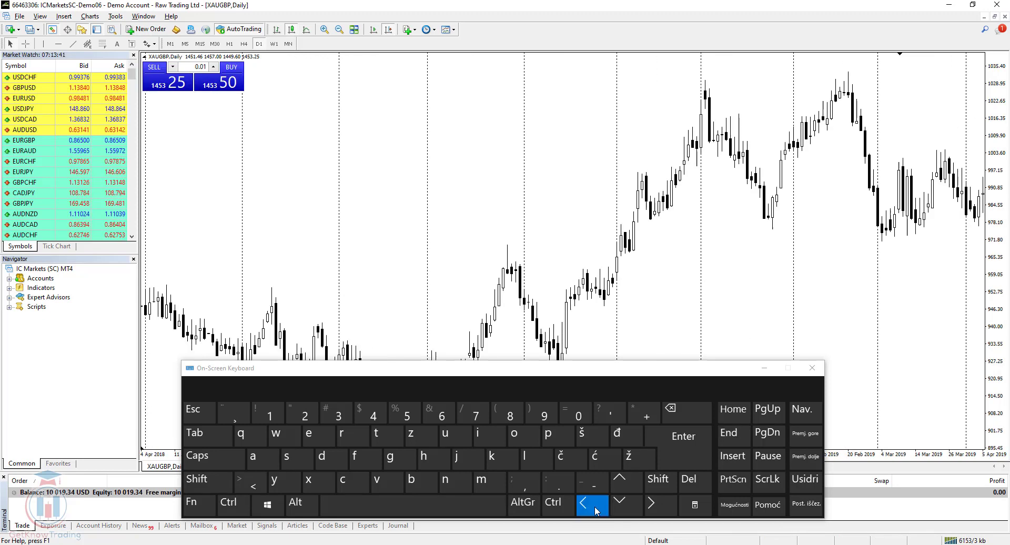
left_click(661, 506)
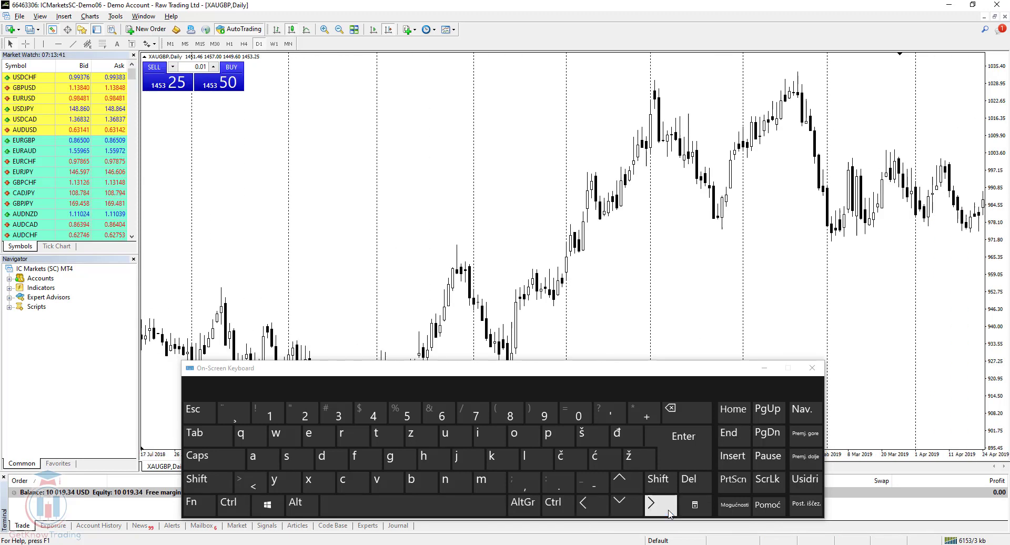
left_click(669, 514)
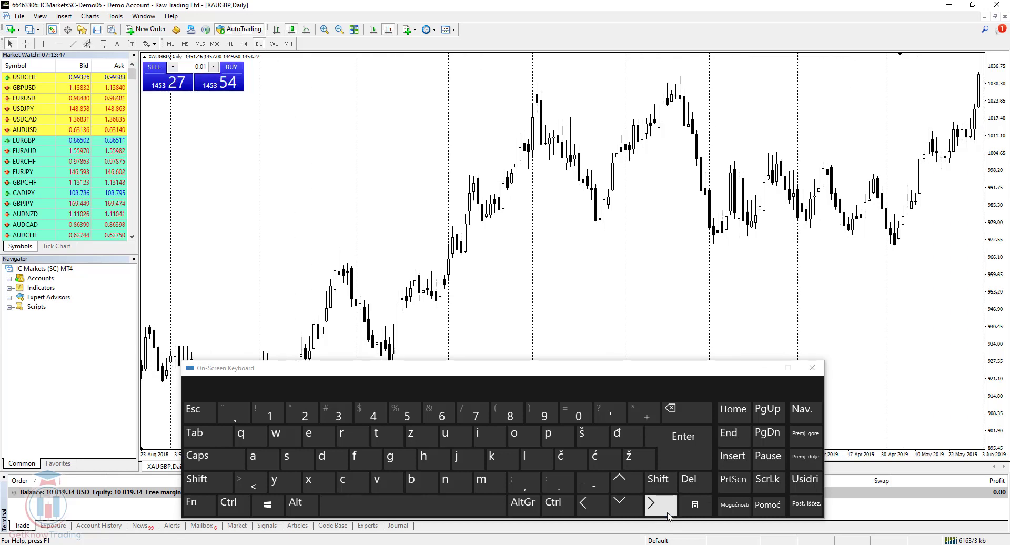
Step: Page the chart back to its April 2018 start and forward one screen at a time past July 2021
left_click(771, 416)
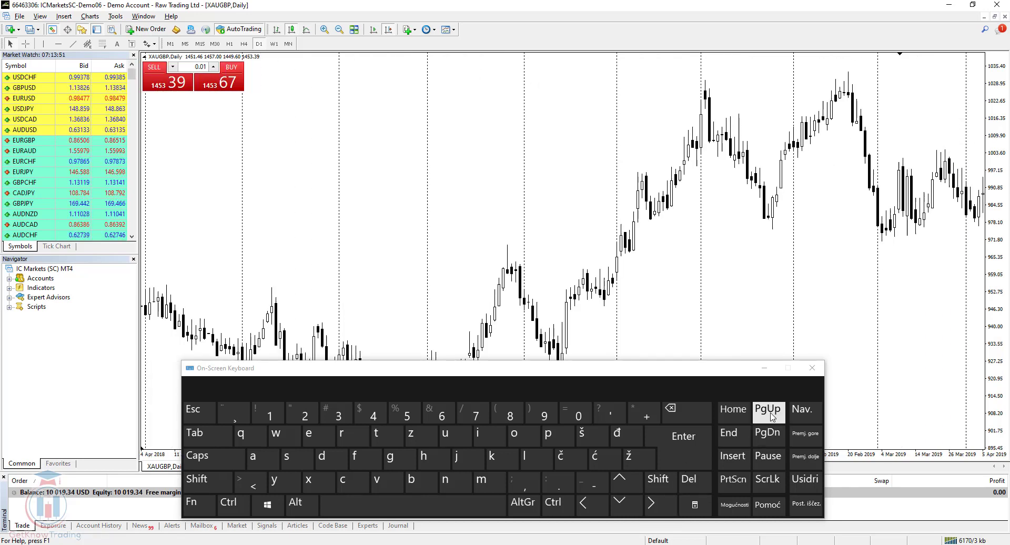
left_click(772, 415)
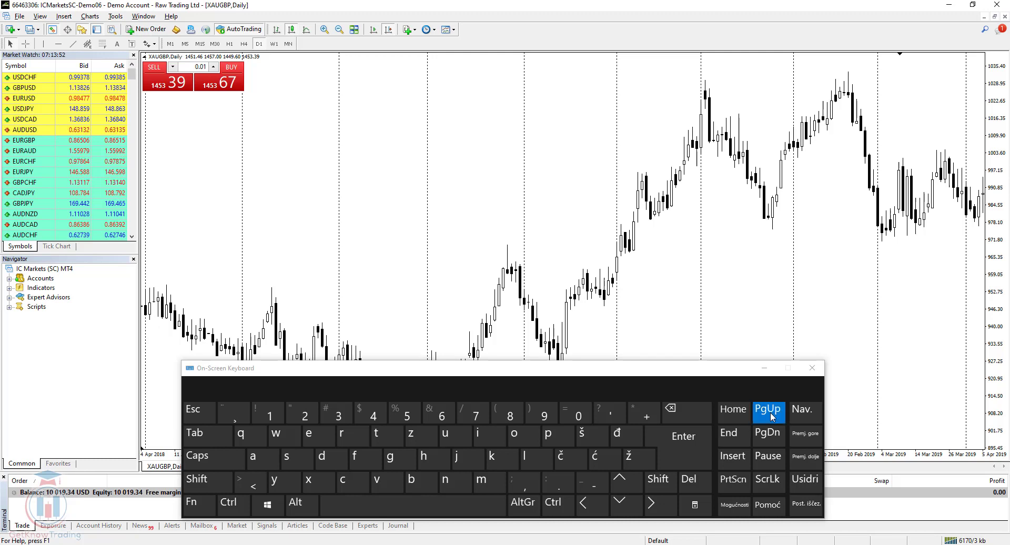
left_click(772, 438)
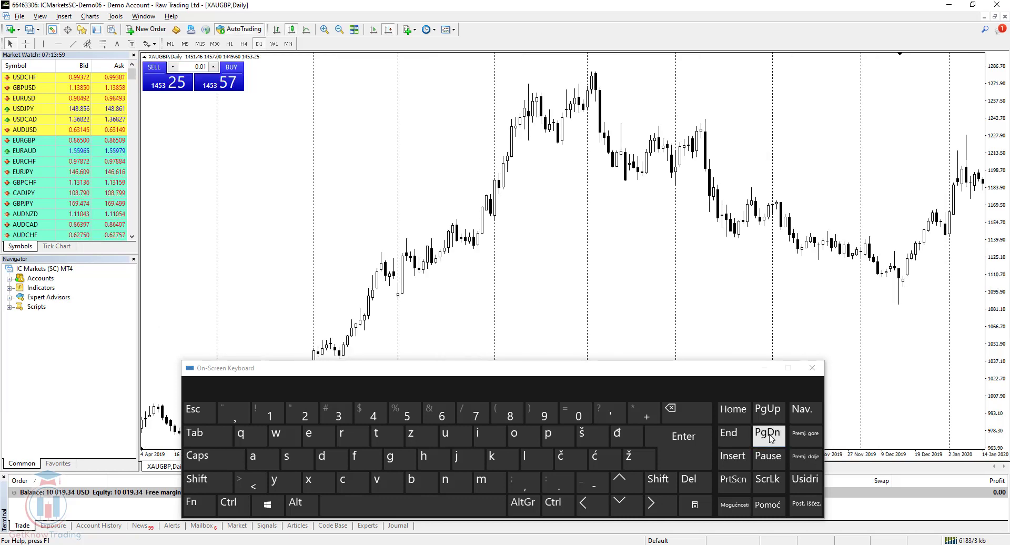
left_click(771, 439)
left_click(772, 438)
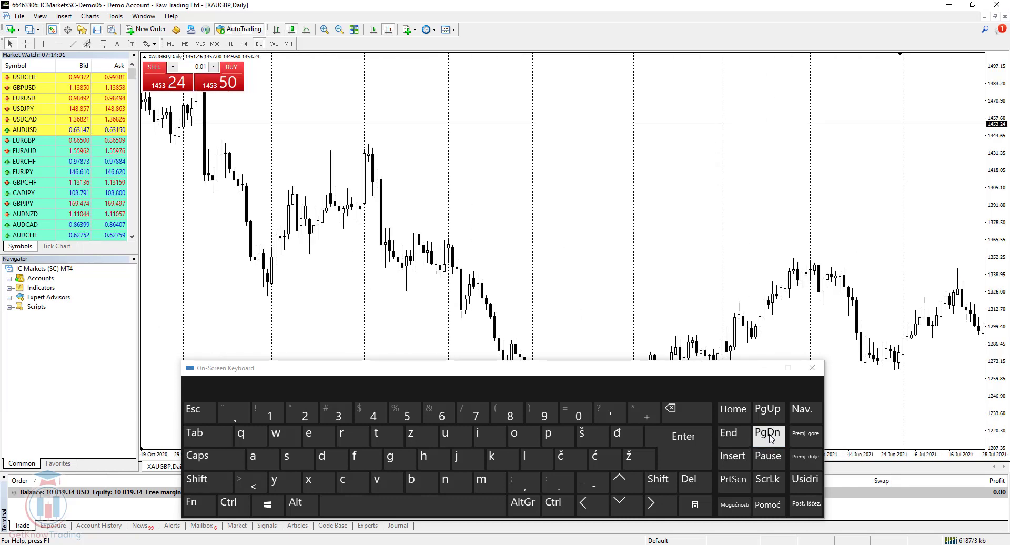
left_click(771, 438)
left_click(771, 438)
Step: Page the chart back one screen at a time to its oldest bars, and forward again to October 2022
left_click(776, 415)
left_click(776, 415)
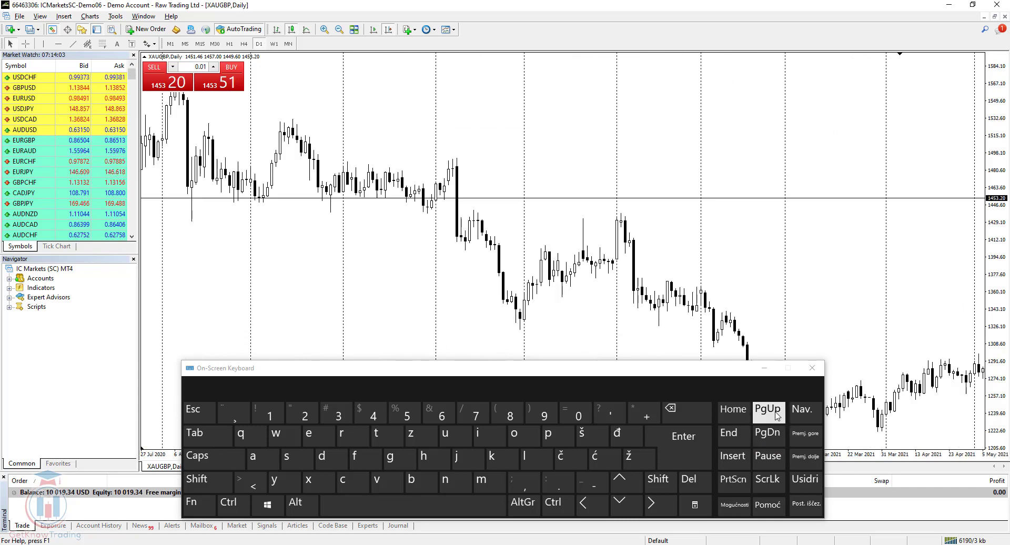
left_click(778, 416)
left_click(778, 416)
left_click(778, 416)
left_click(778, 416)
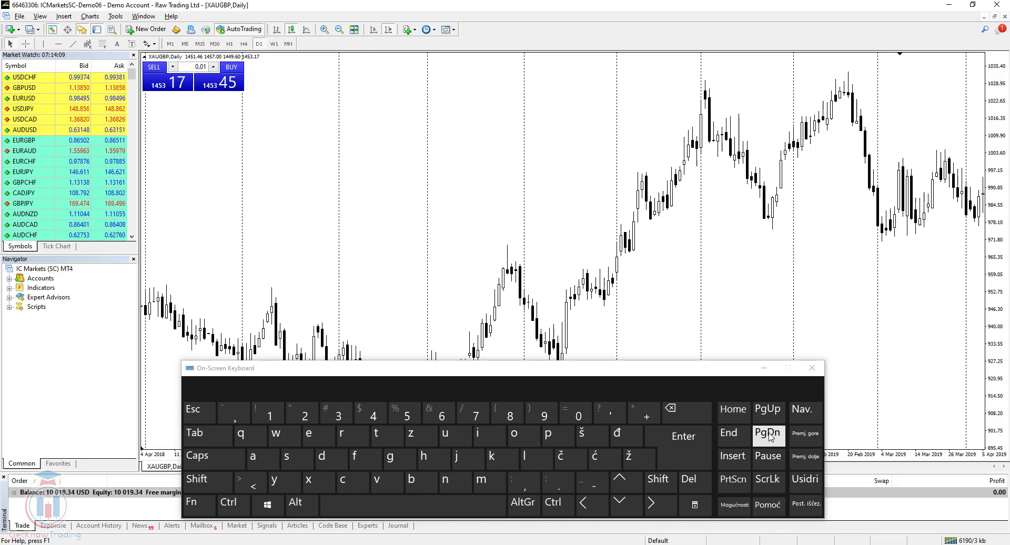
left_click(769, 435)
left_click(769, 435)
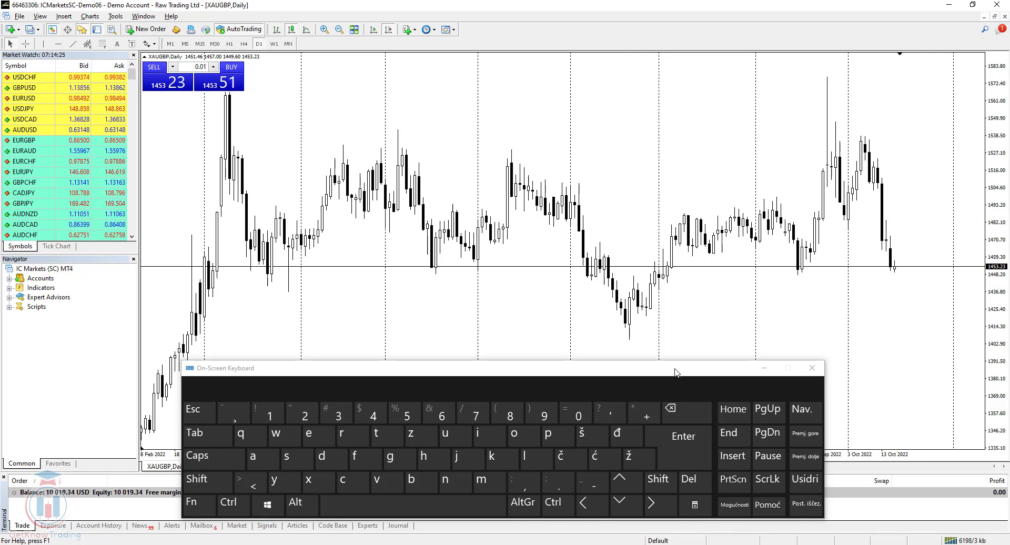
Step: Shift the on-screen keyboard slightly and page the chart back and forward, ending at the latest bars
left_click_drag(677, 372, 712, 369)
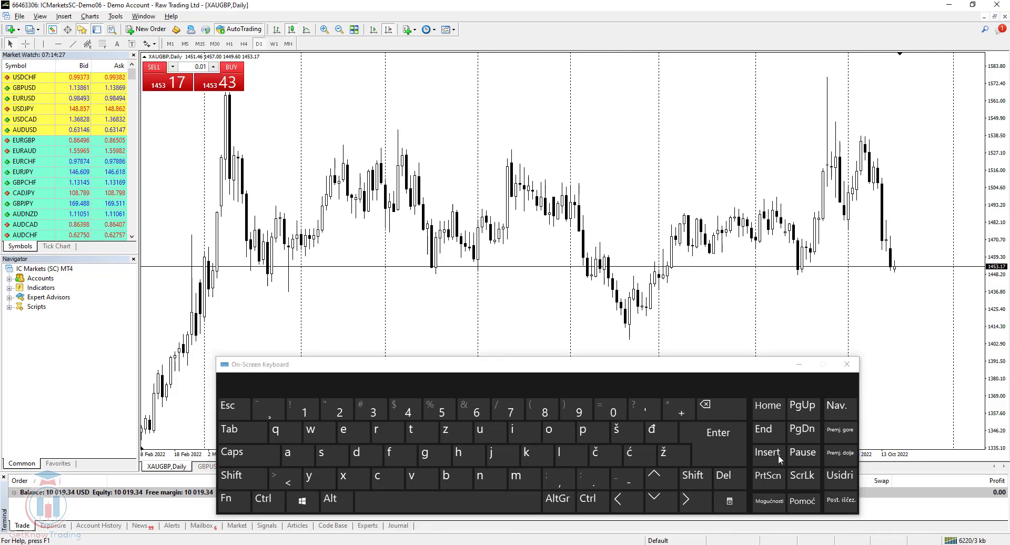
left_click(807, 411)
left_click(803, 410)
left_click(803, 431)
left_click(803, 431)
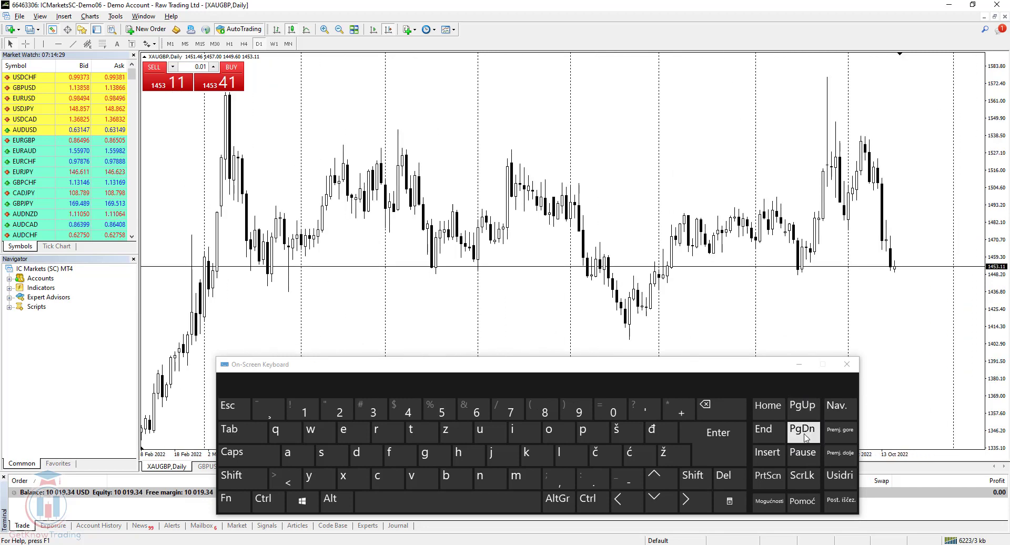
Step: Nudge the chart back and forward in small steps around the latest October 2022 bars
left_click(619, 500)
left_click(619, 500)
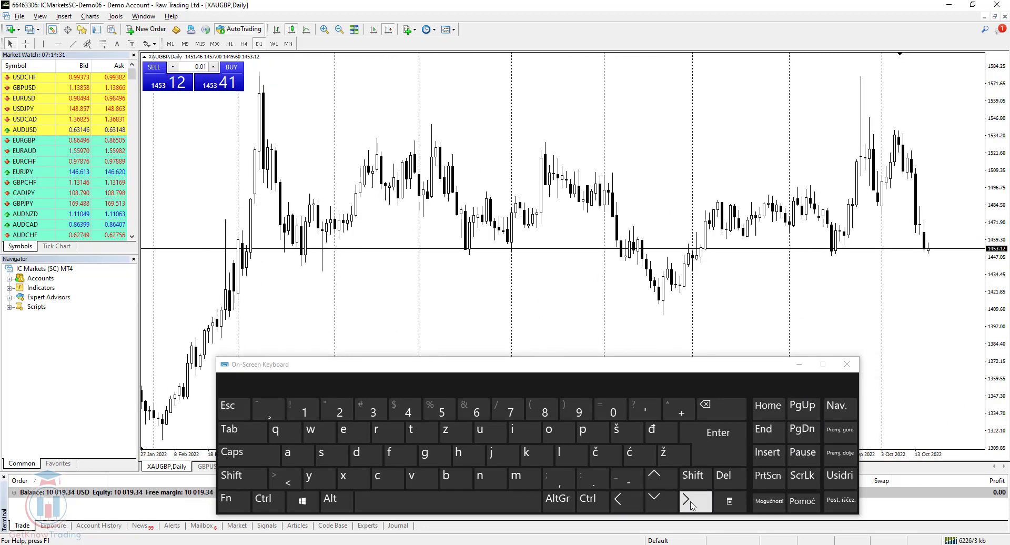
left_click(696, 504)
left_click(696, 504)
left_click(624, 502)
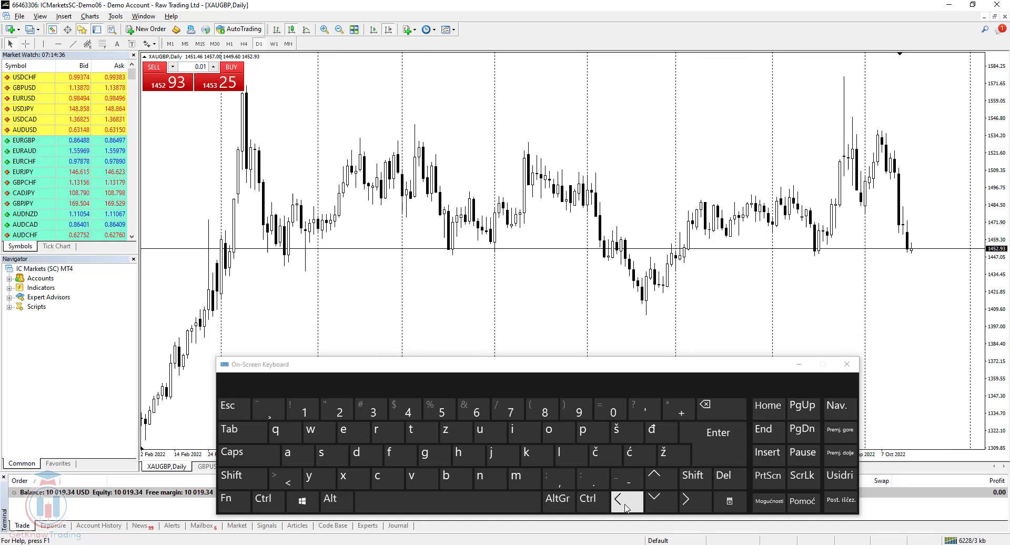
Step: Advance the chart by a single daily bar
left_click(243, 506)
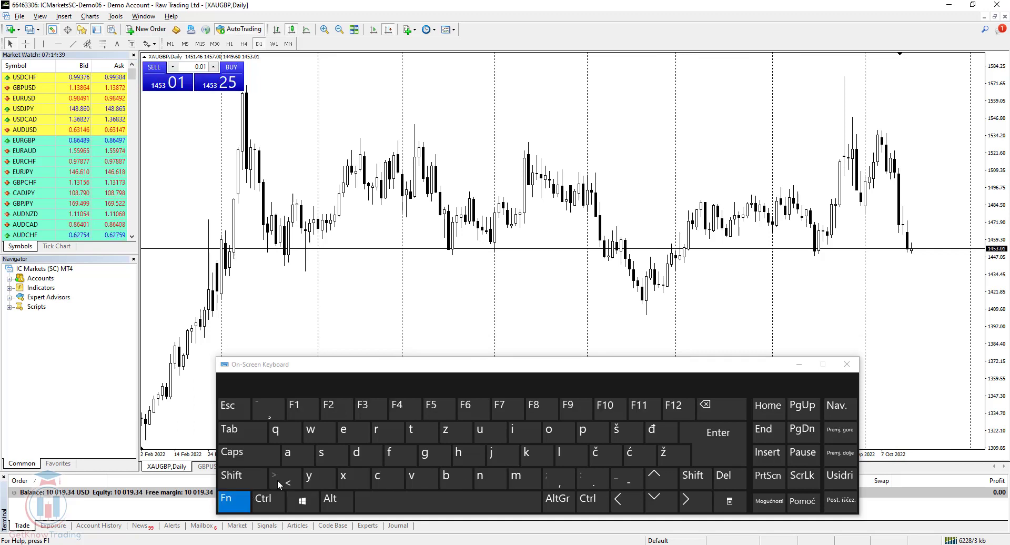
left_click(676, 414)
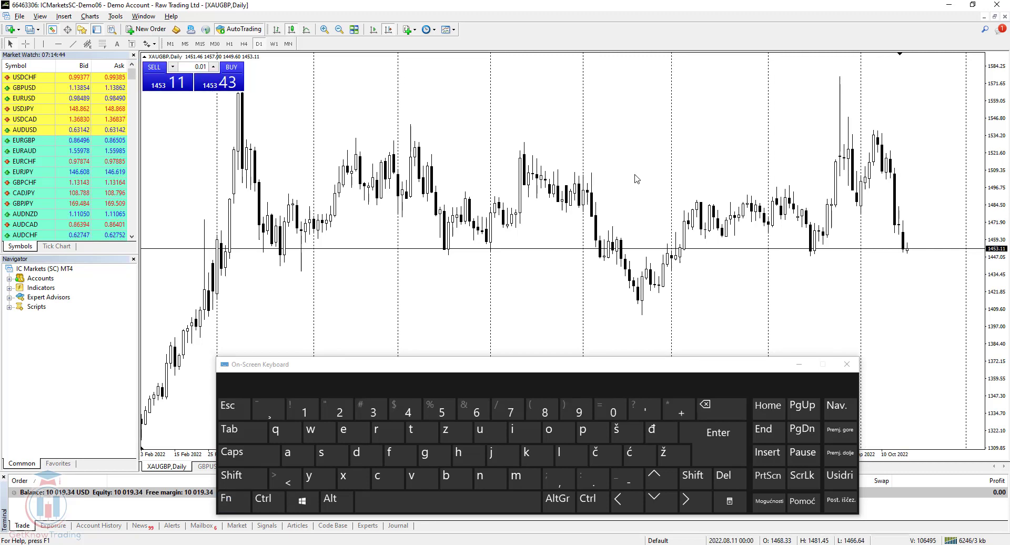
Step: Zoom the chart in by two levels and advance it one bar at the larger candle size
left_click(324, 30)
left_click(324, 31)
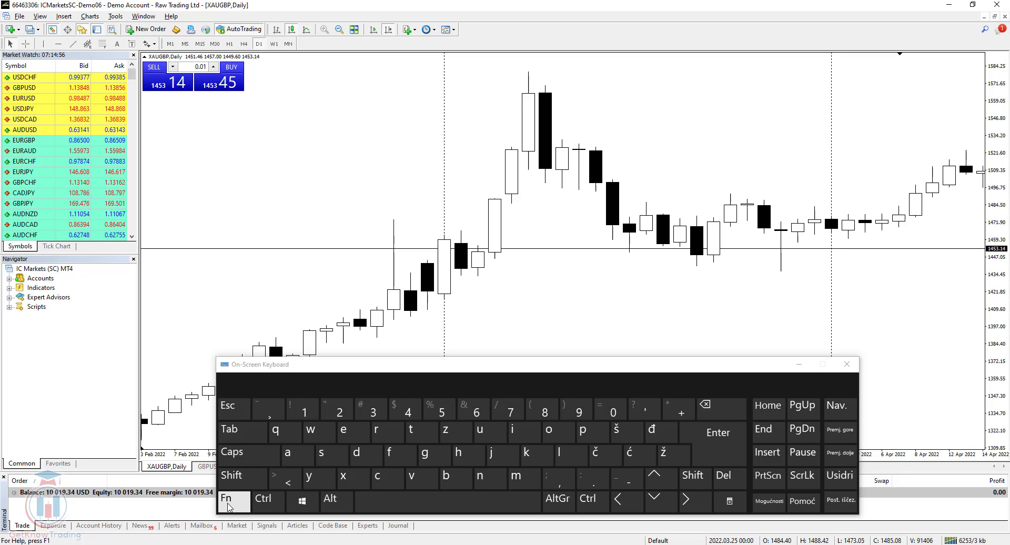
left_click(230, 507)
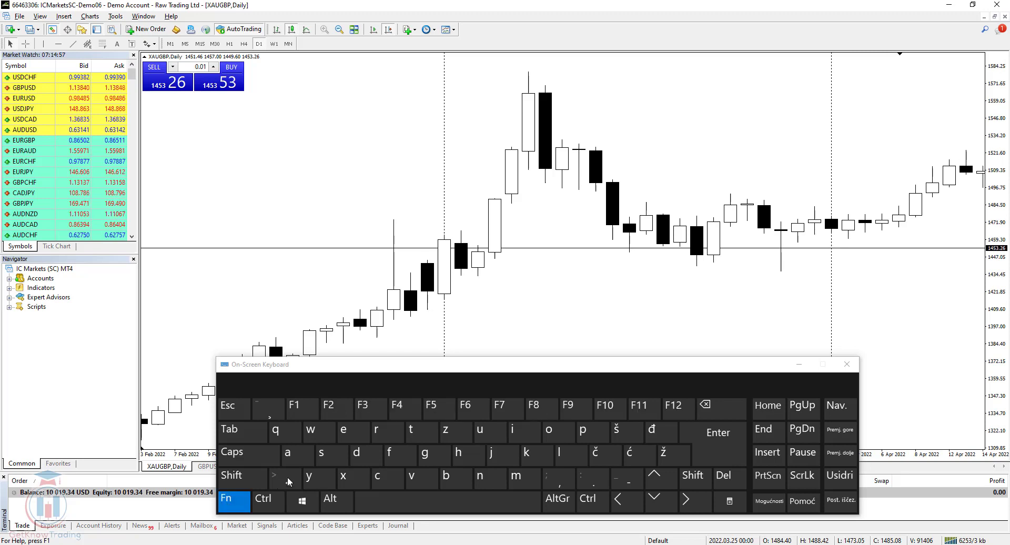
left_click(686, 410)
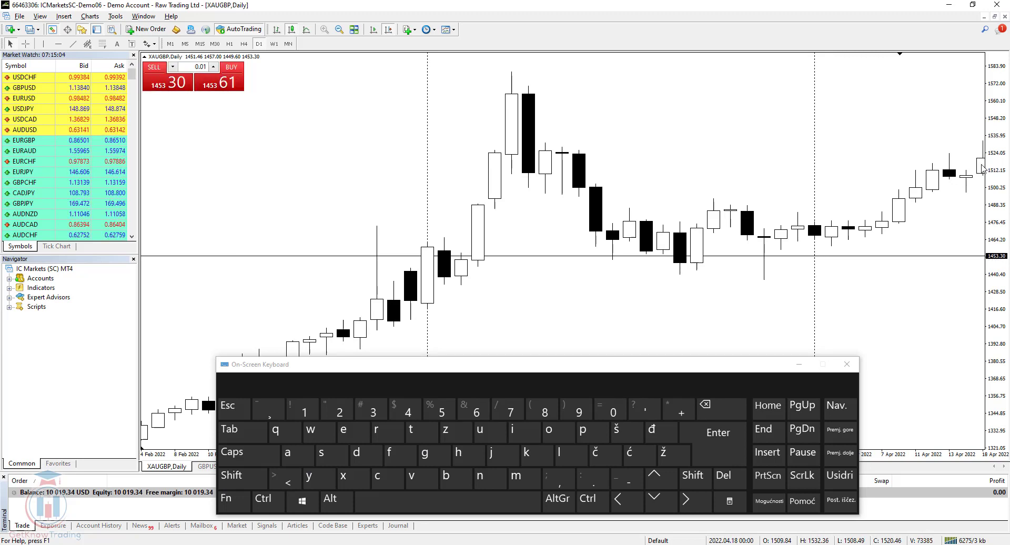
mouse_move(945, 178)
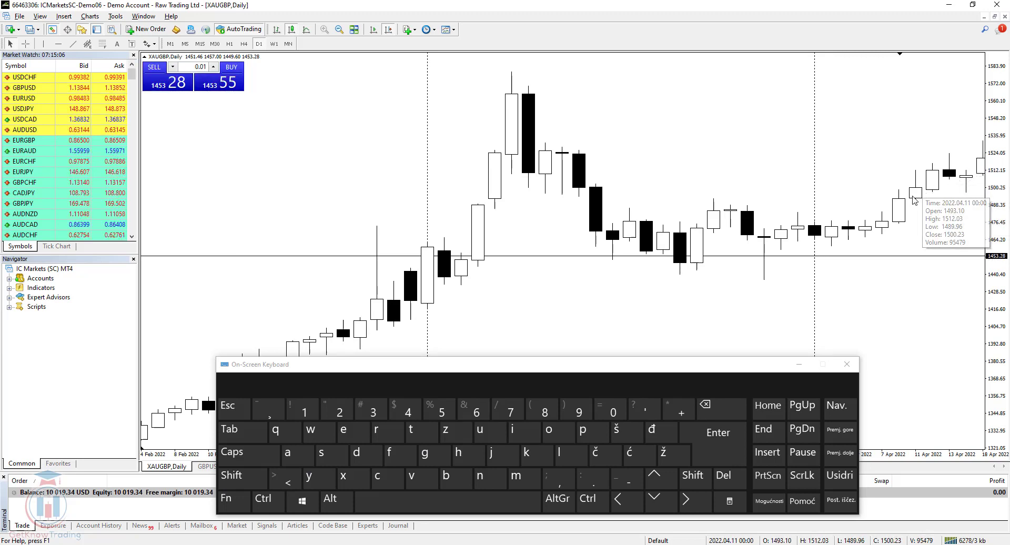
Step: Step the XAUGBP daily chart back by two single bars, then forward by one bar
left_click(234, 502)
left_click(242, 476)
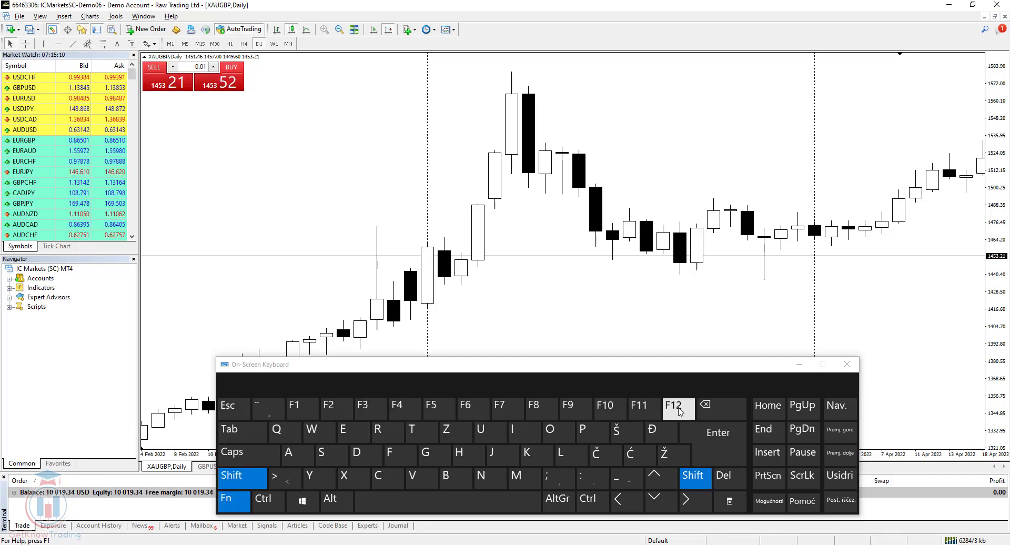
left_click(678, 409)
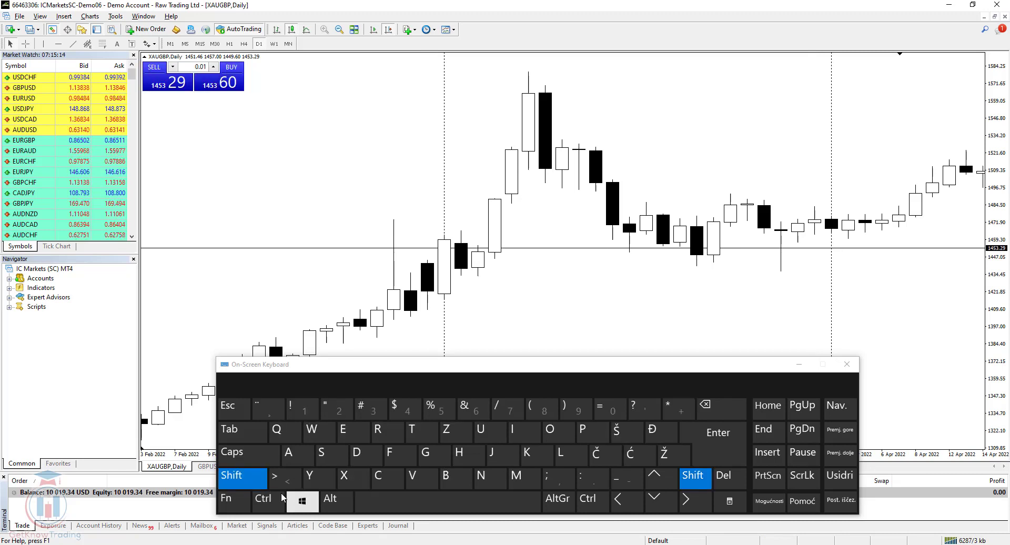
left_click(235, 502)
left_click(678, 408)
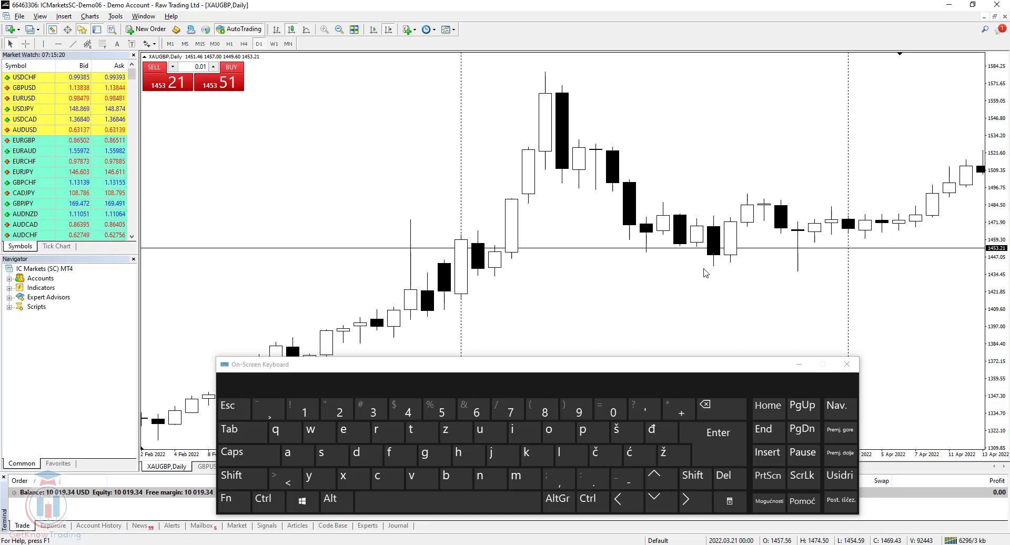
left_click(237, 507)
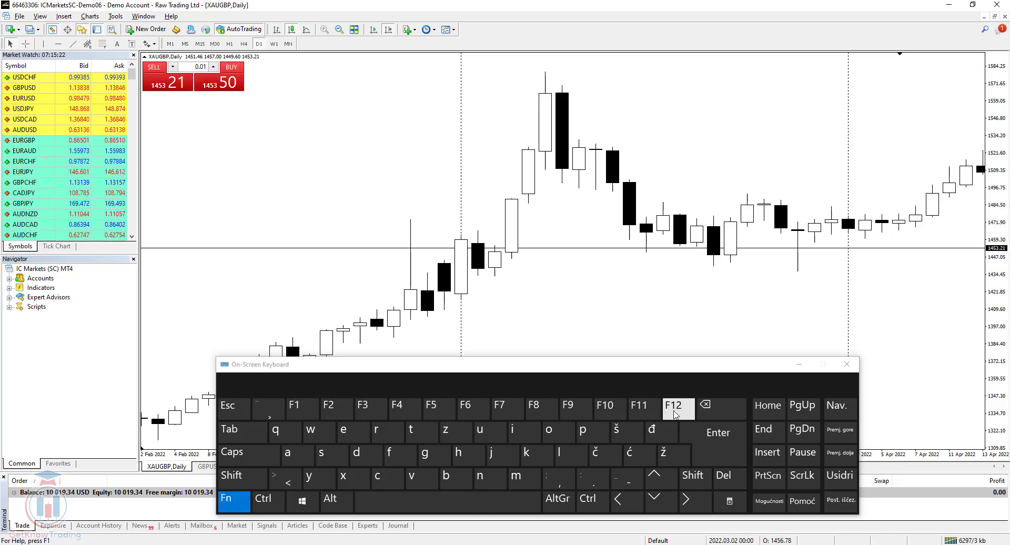
left_click(678, 411)
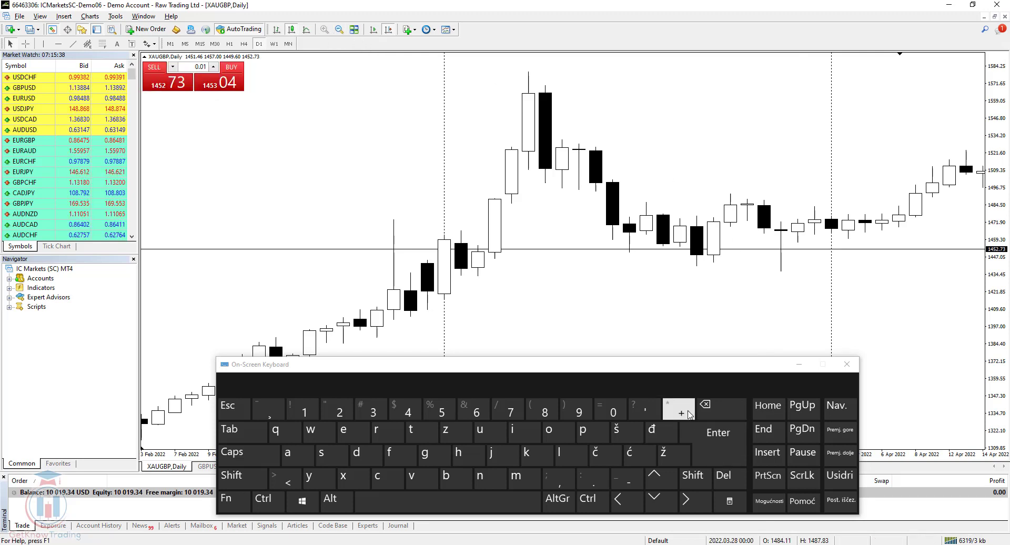
Step: Try to zoom the chart in further, then zoom it out by two levels
left_click(686, 414)
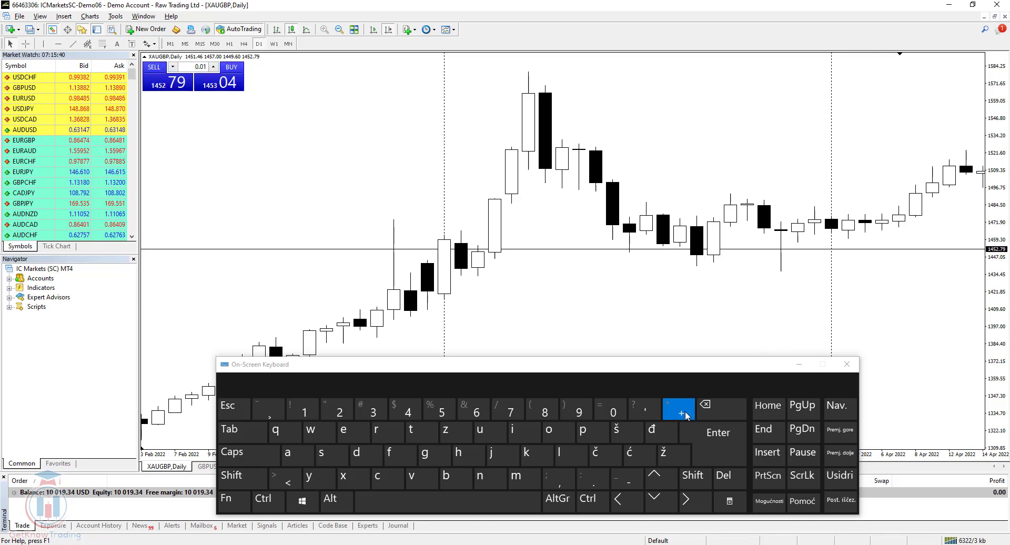
left_click(686, 415)
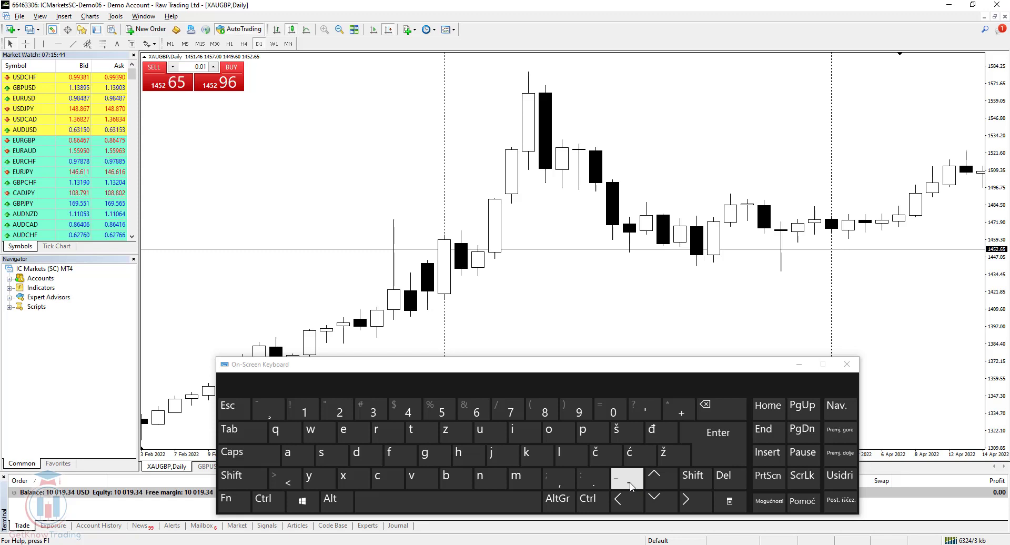
left_click(632, 487)
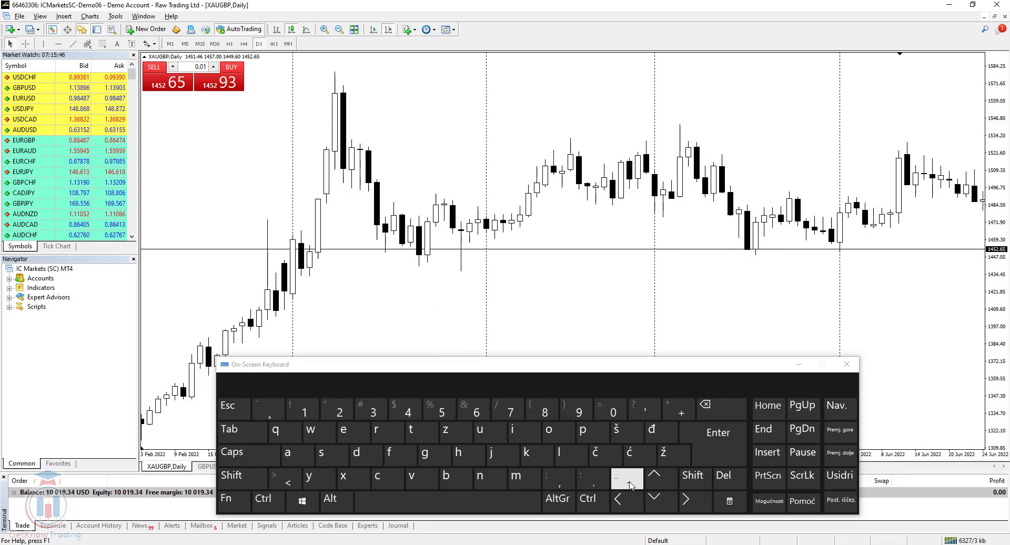
left_click(631, 485)
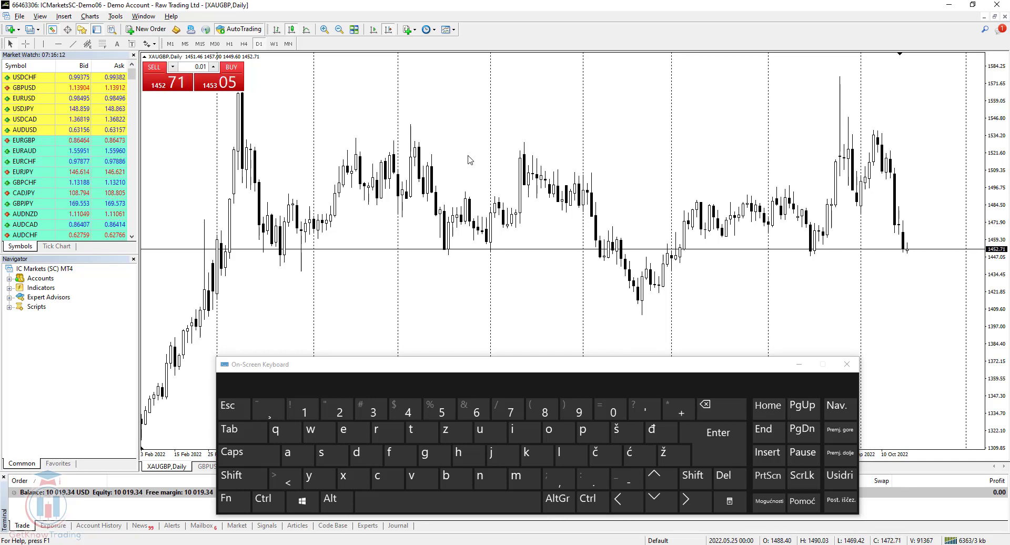
Step: Display the XAUGBP price data as a bar chart and switch it back to candlesticks
left_click(346, 498)
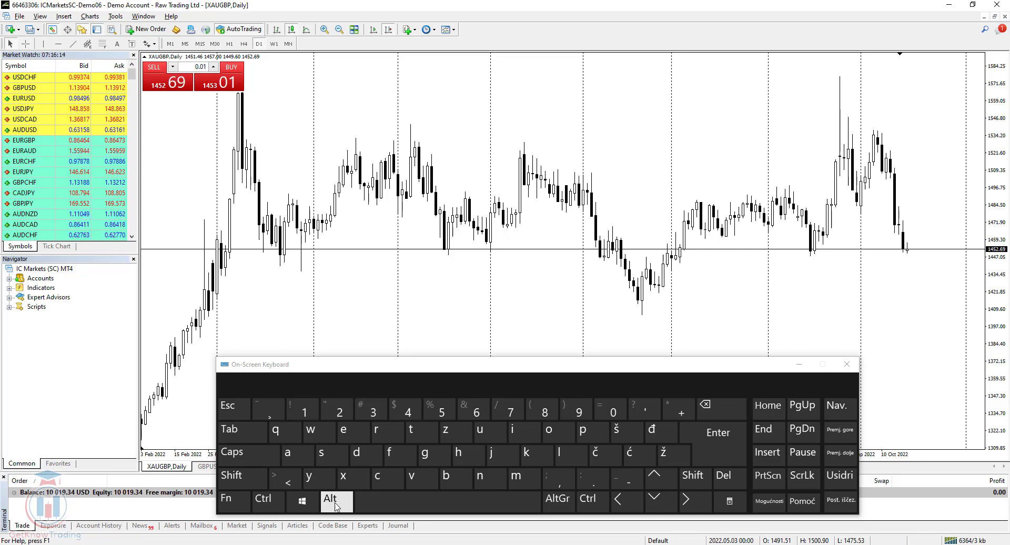
left_click(337, 506)
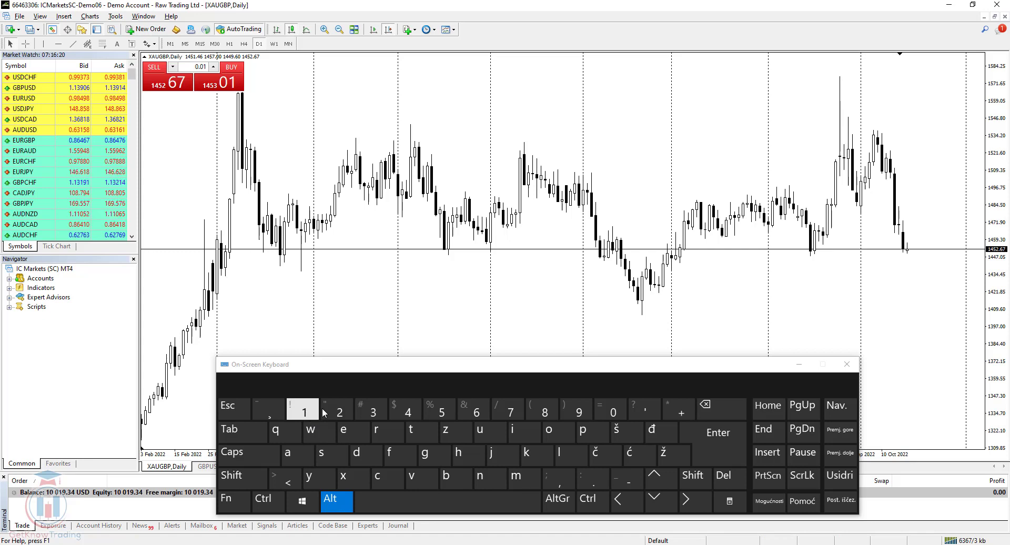
left_click(339, 410)
left_click(341, 506)
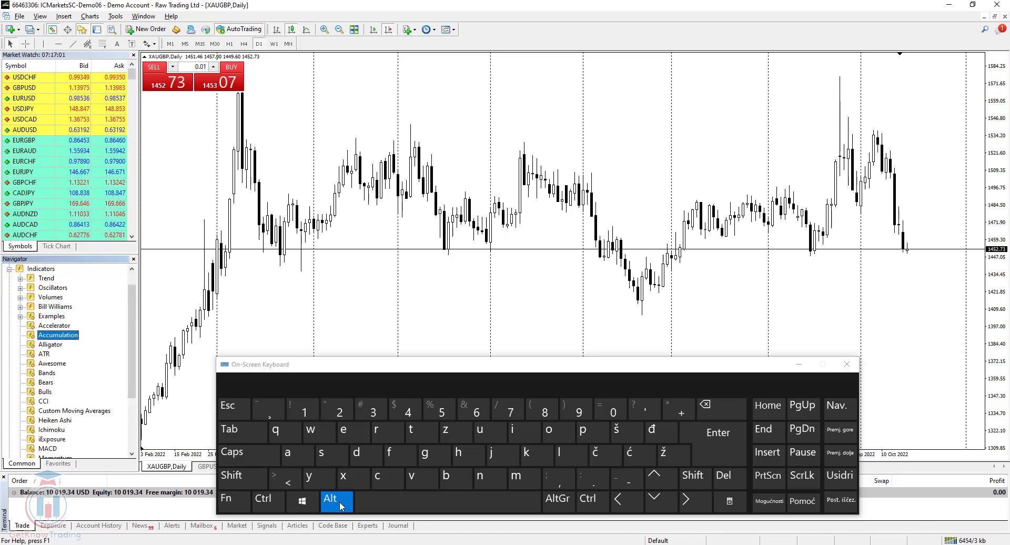
left_click(301, 417)
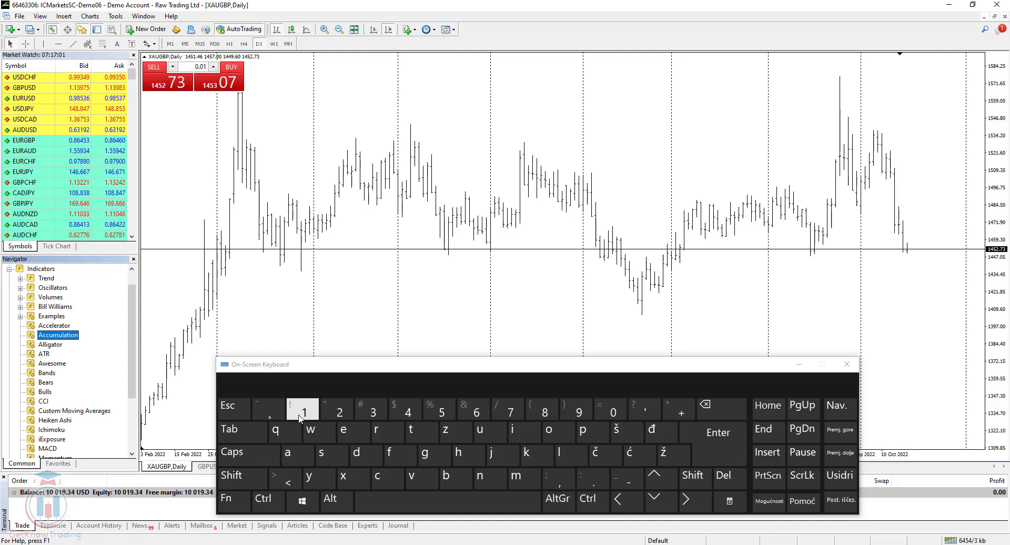
left_click(336, 508)
left_click(339, 413)
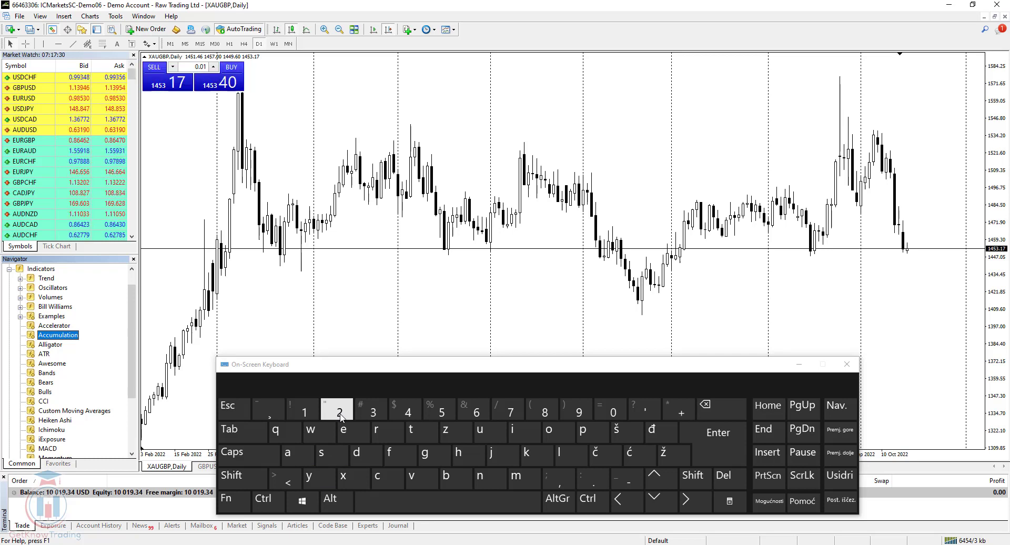
Step: Display the XAUGBP price data as a line chart and restore the candlestick view
left_click(337, 505)
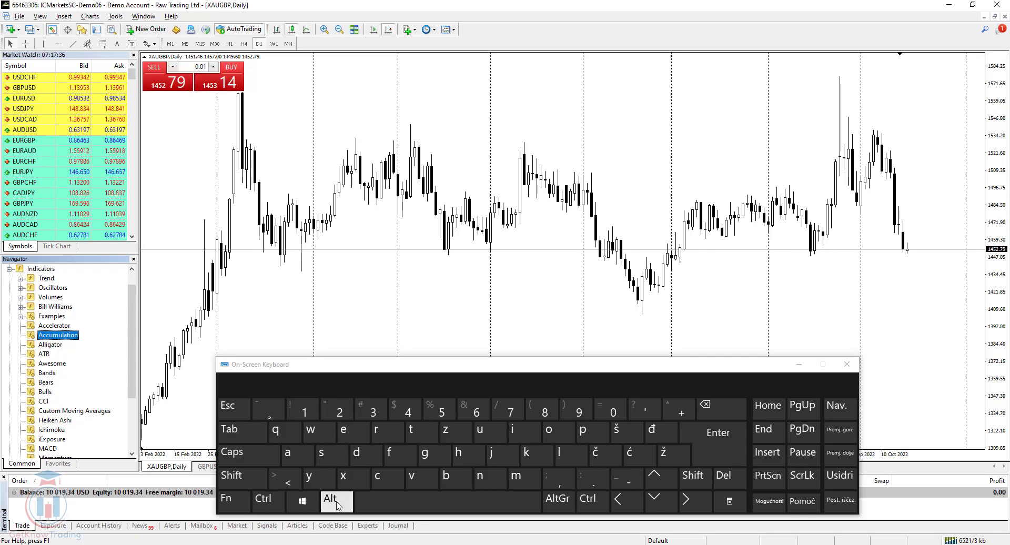
left_click(367, 415)
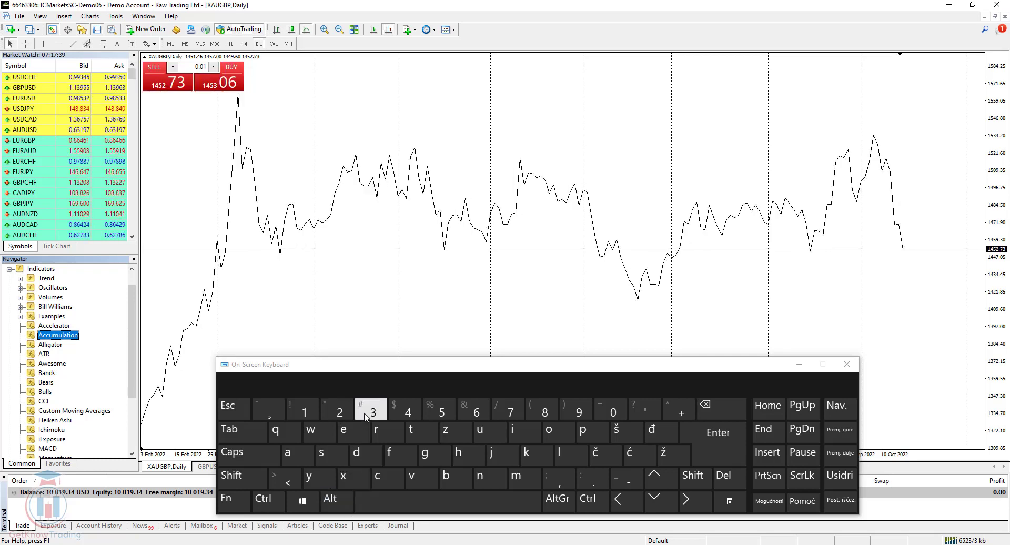
left_click(346, 506)
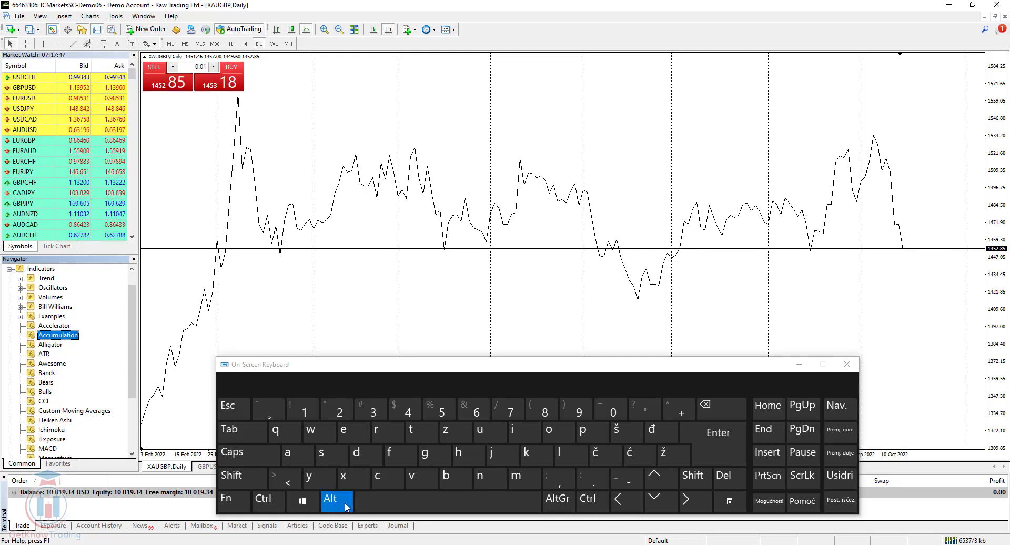
left_click(342, 415)
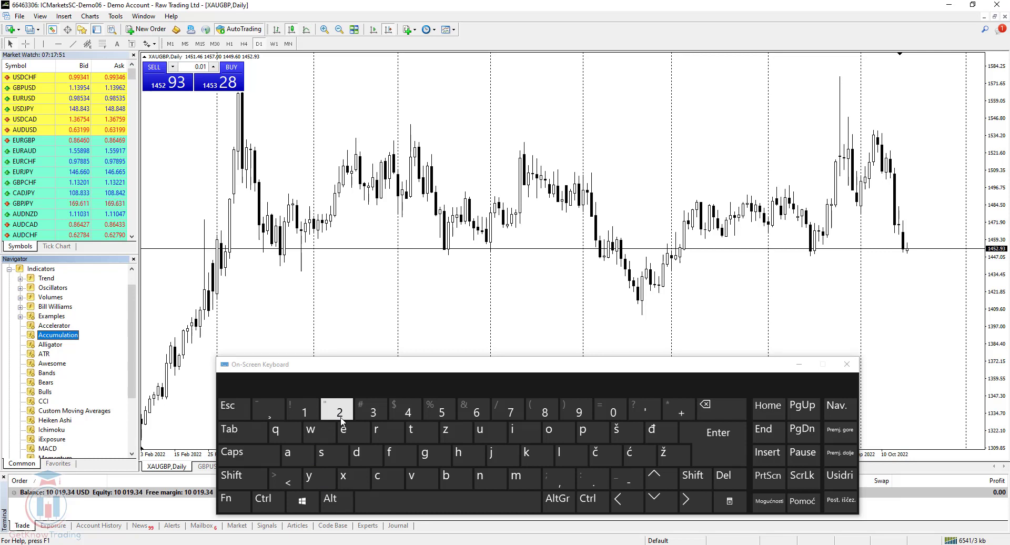
Step: Activate the crosshair on the XAUGBP chart, inspect the candles with it, and dismiss it
left_click(447, 130)
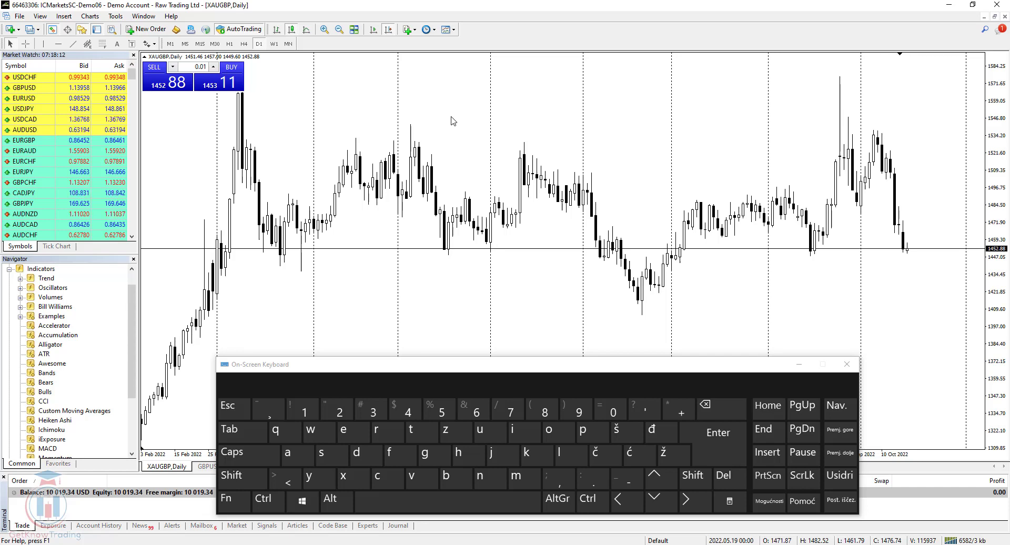
left_click(273, 500)
left_click(392, 454)
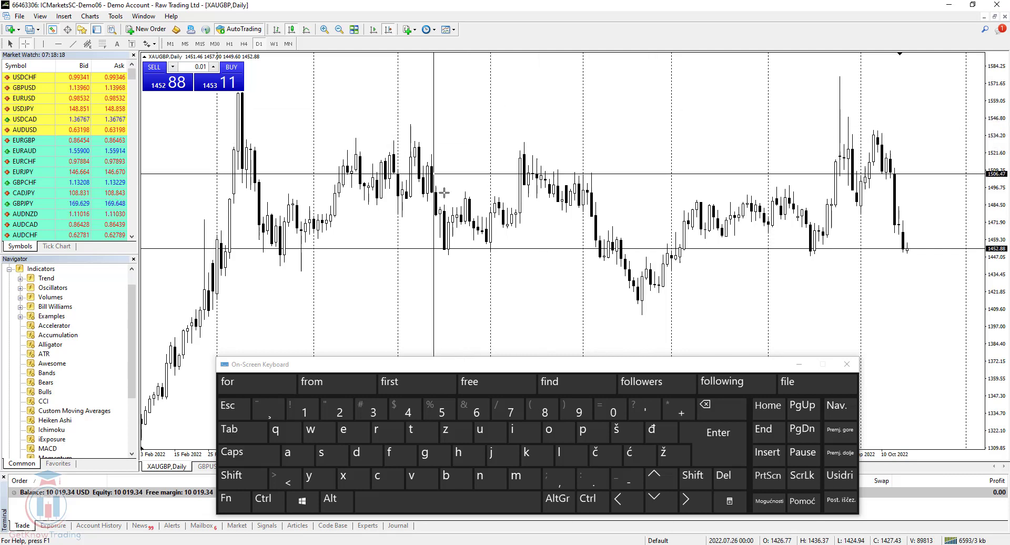
left_click(484, 125)
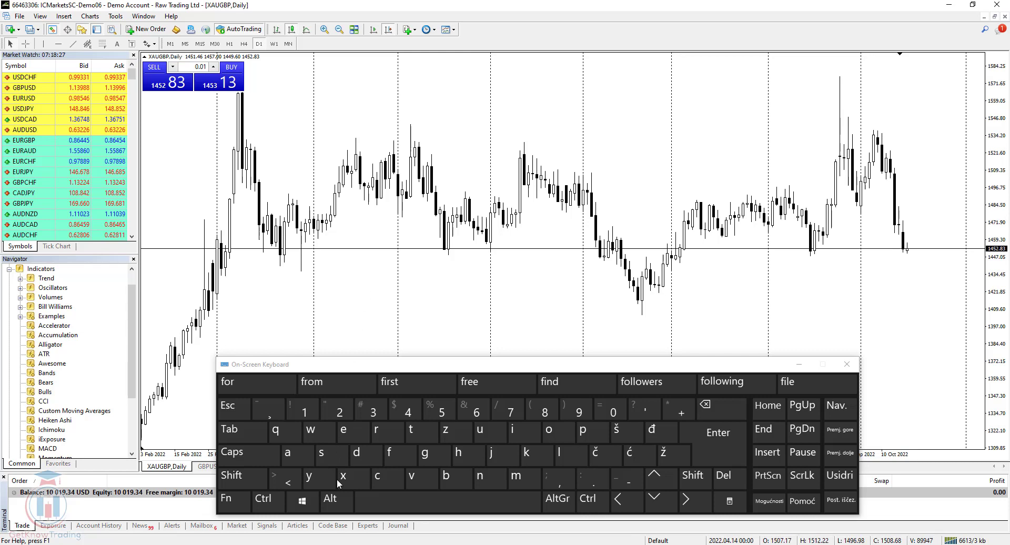
Step: Show the grid on the XAUGBP chart and hide it again
left_click(268, 499)
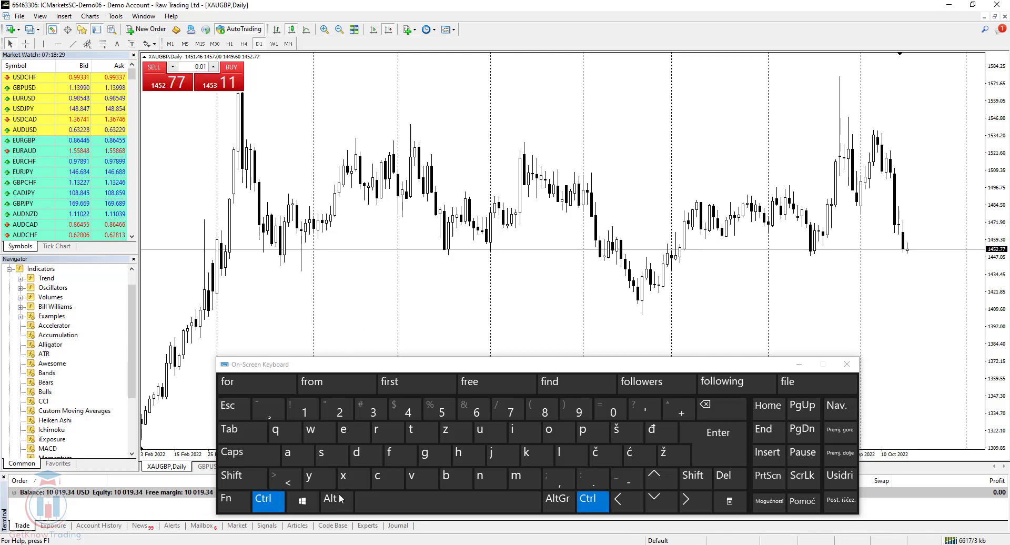
left_click(441, 462)
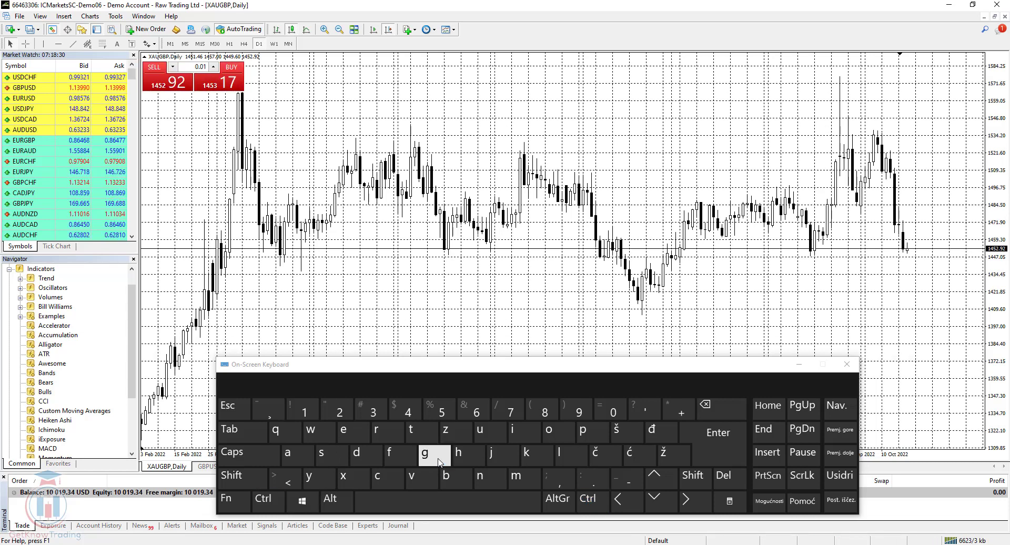
left_click(268, 502)
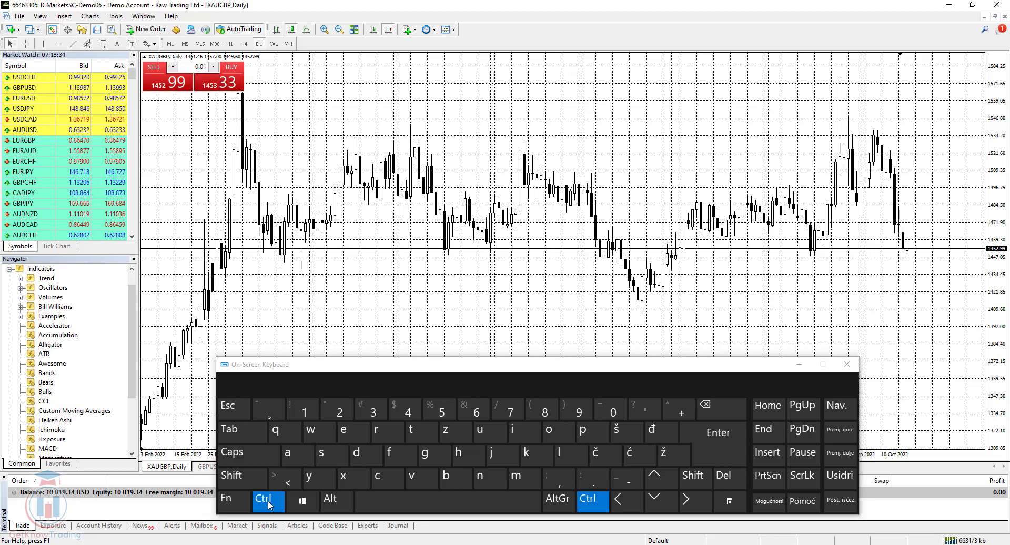
left_click(435, 457)
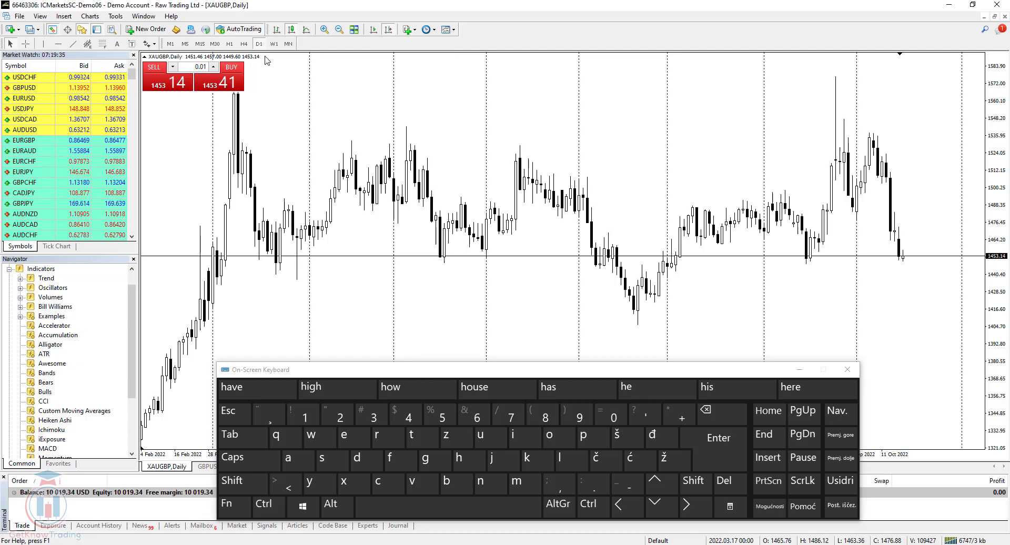
Step: Hide and restore the open, high, low and close values beside the chart title twice
left_click(273, 506)
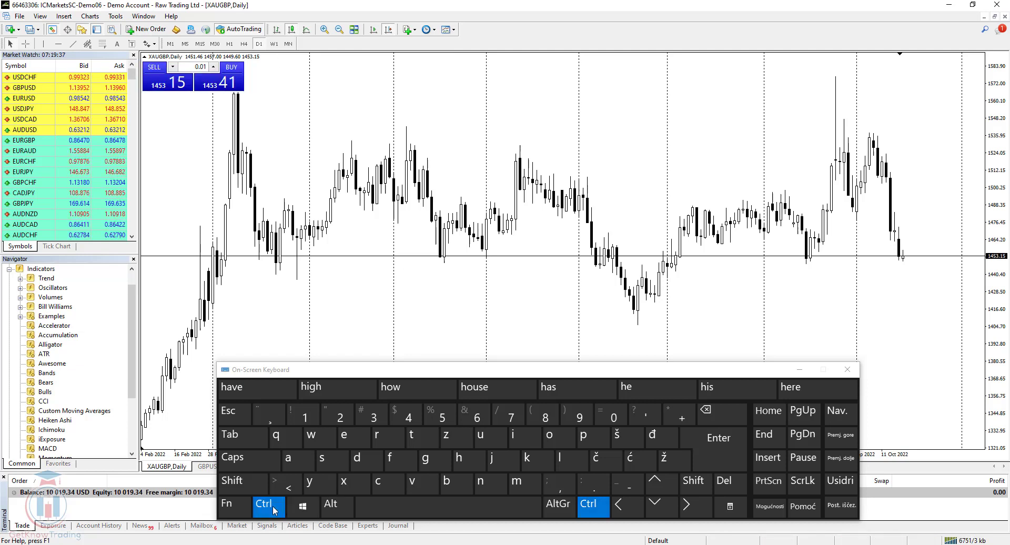
left_click(460, 462)
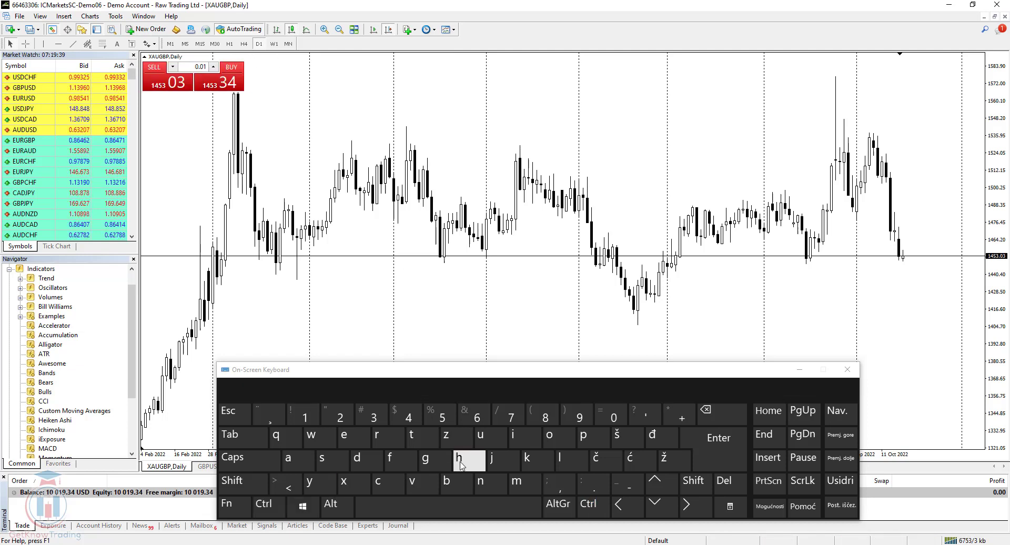
left_click(273, 512)
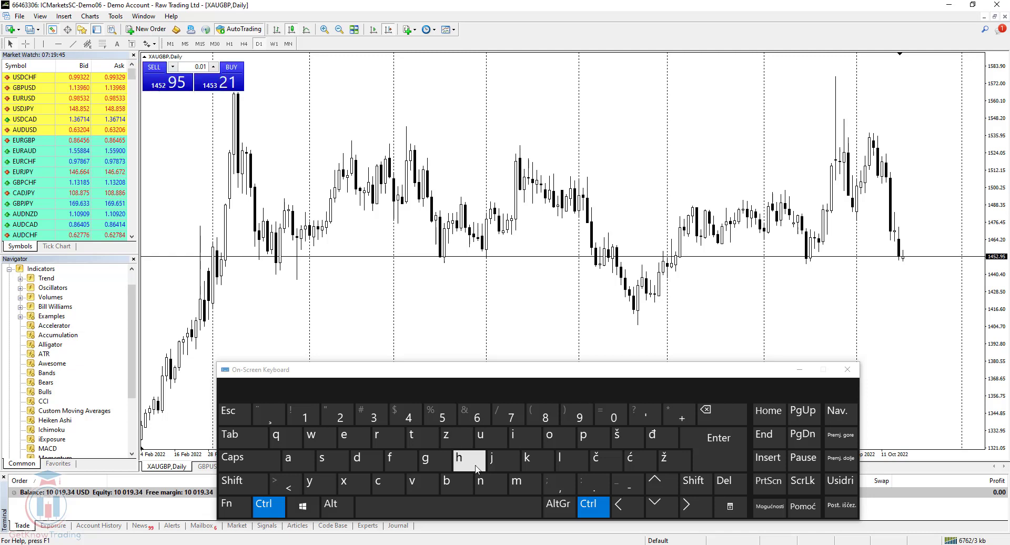
left_click(476, 463)
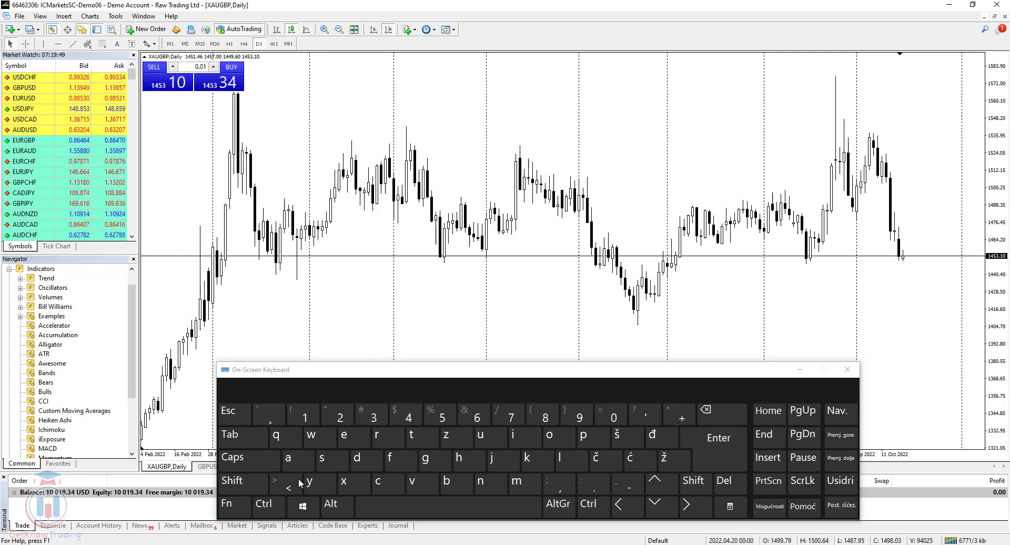
left_click(269, 509)
left_click(463, 465)
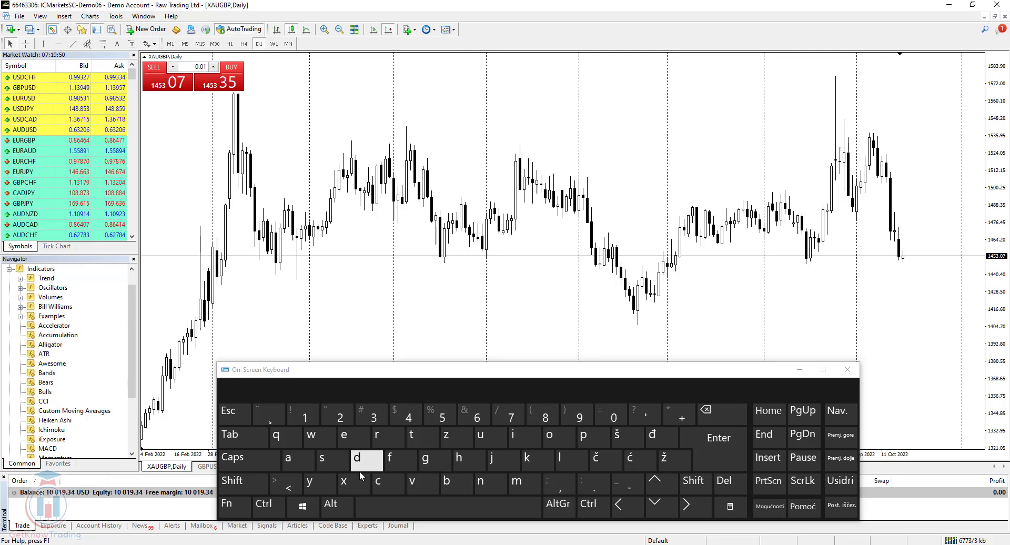
left_click(269, 506)
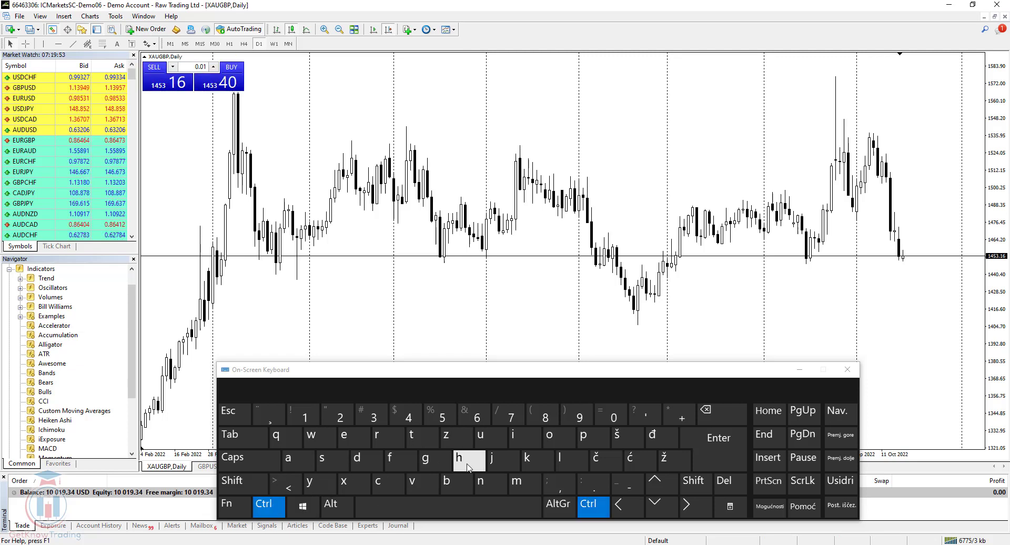
left_click(468, 465)
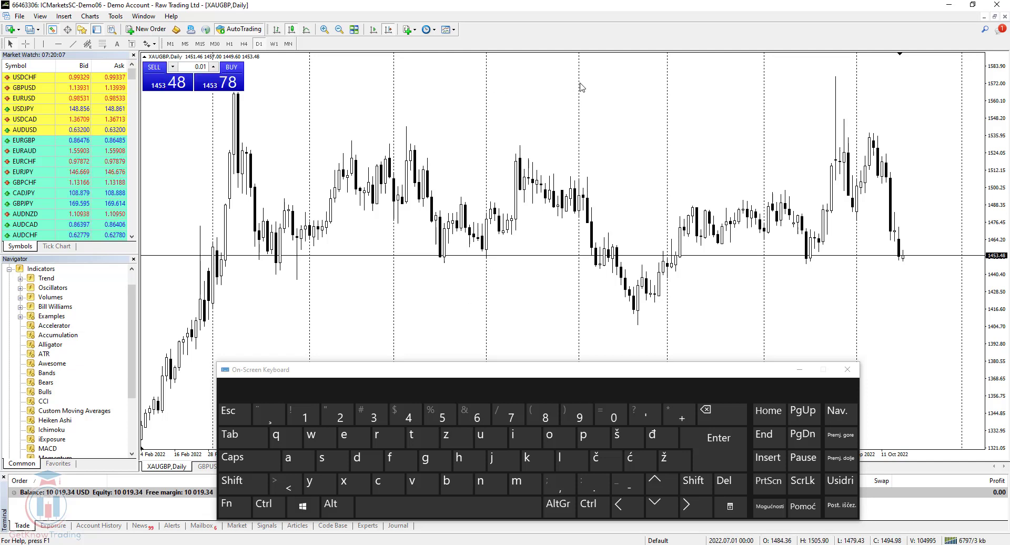
Step: Hide the period separators on the XAUGBP daily chart and show them again
left_click(268, 505)
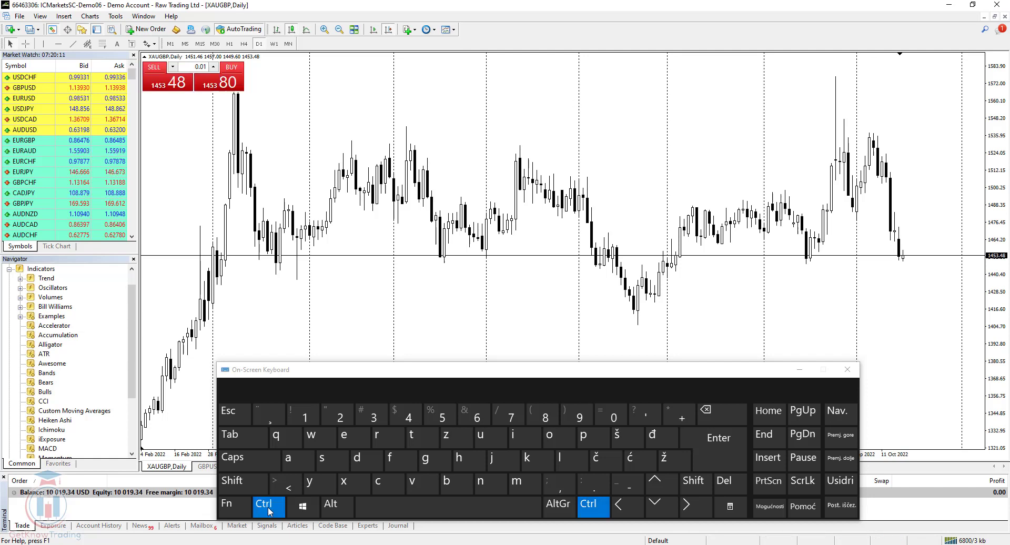
left_click(318, 487)
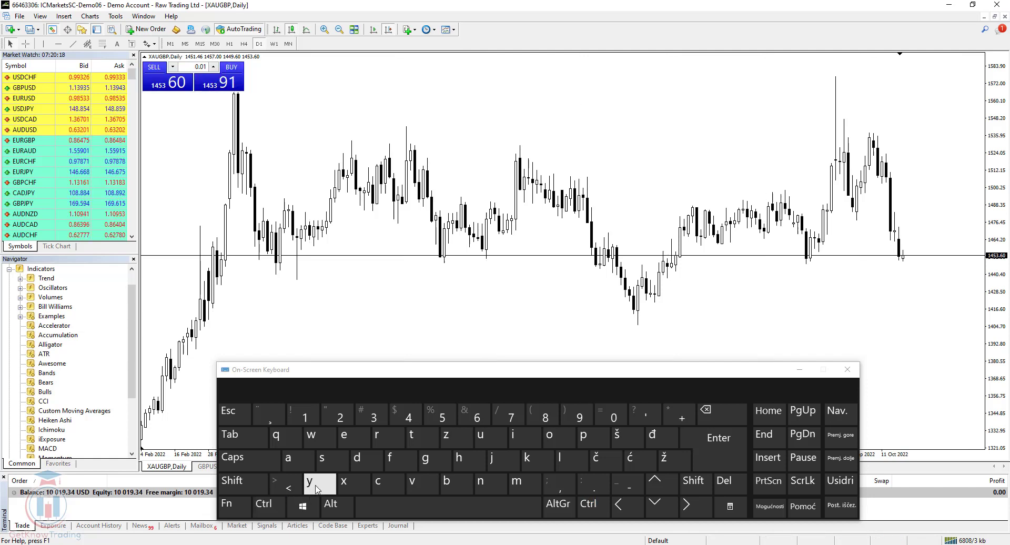
left_click(268, 509)
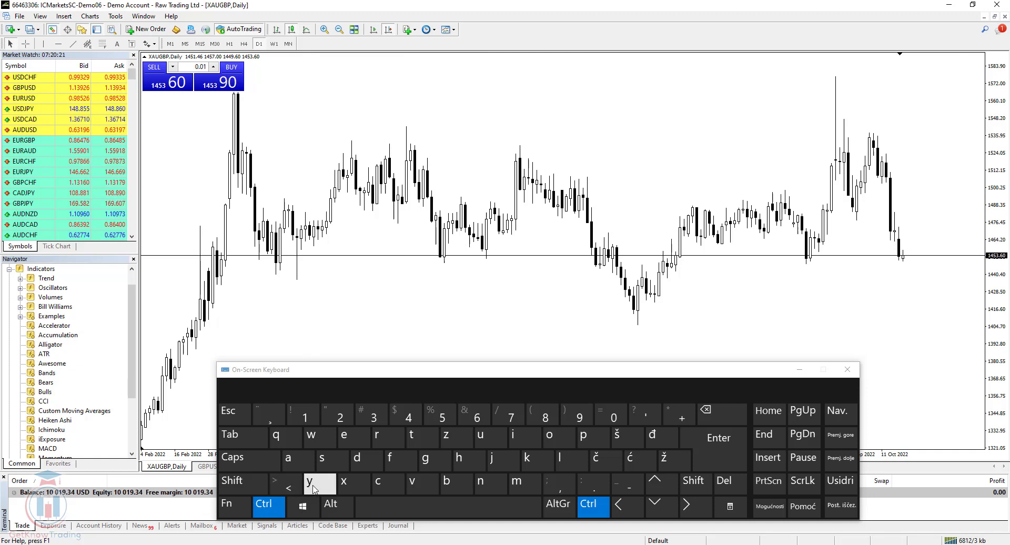
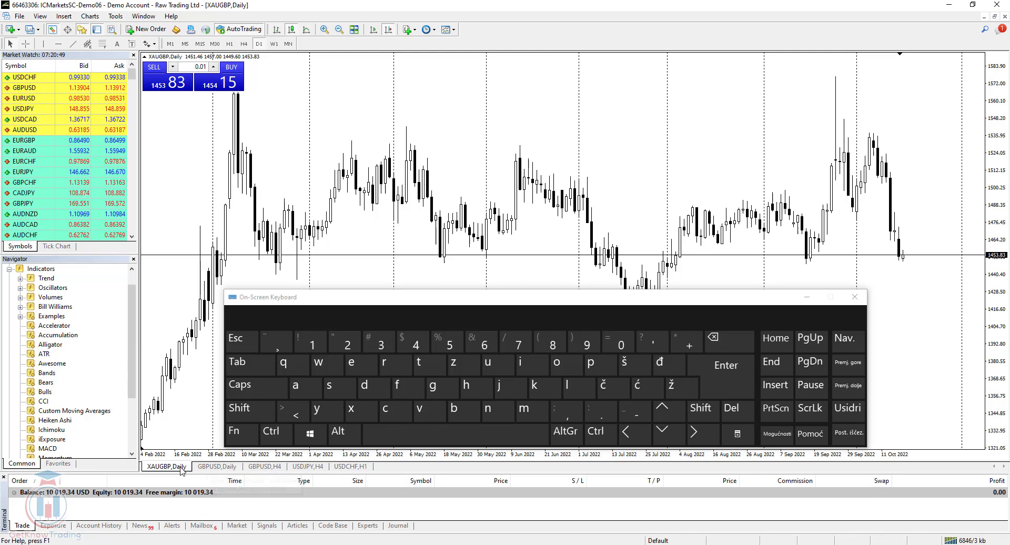
Step: Look through the open GBPUSD, USDJPY and USDCHF charts and return to the XAUGBP daily chart
left_click(212, 468)
left_click(266, 466)
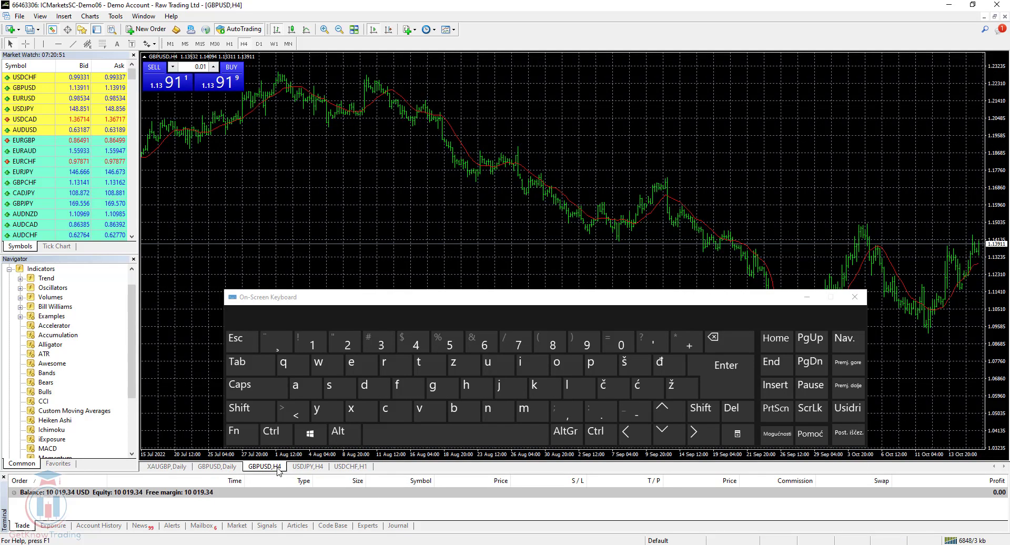
left_click(308, 466)
left_click(359, 466)
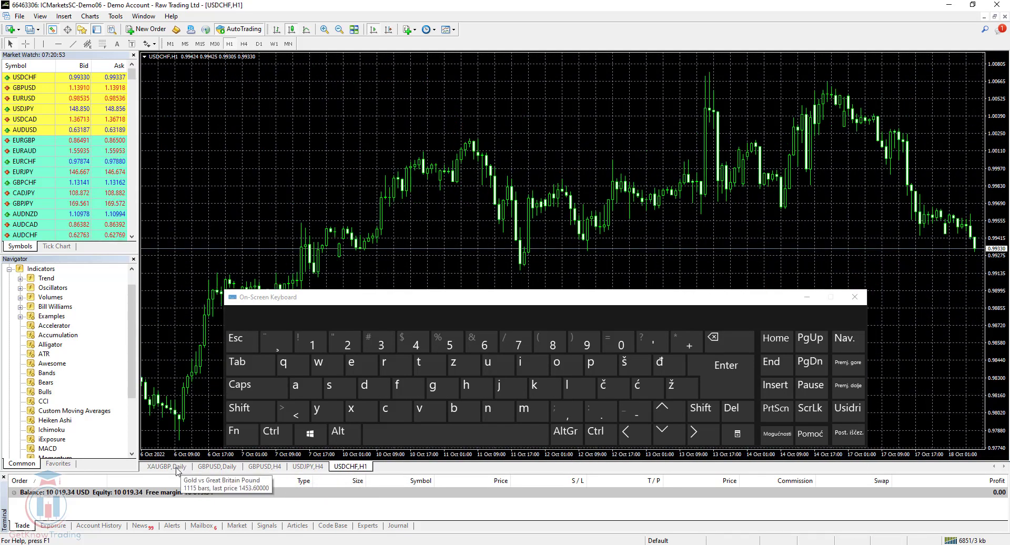
left_click(179, 467)
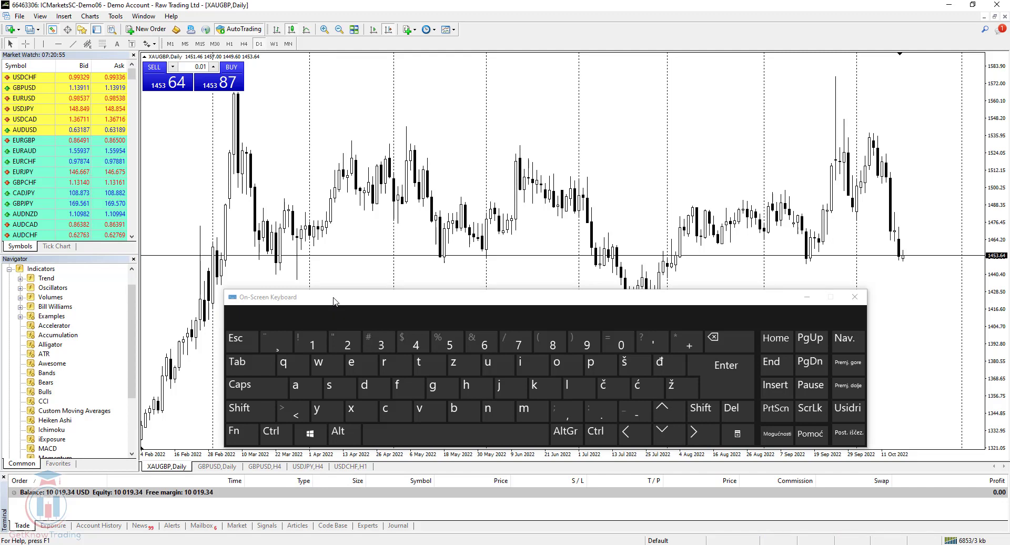
Step: Cycle backward through the open charts from XAUGBP, Daily to USDCHF, H1 and USDJPY, H4
left_click(279, 438)
left_click(241, 434)
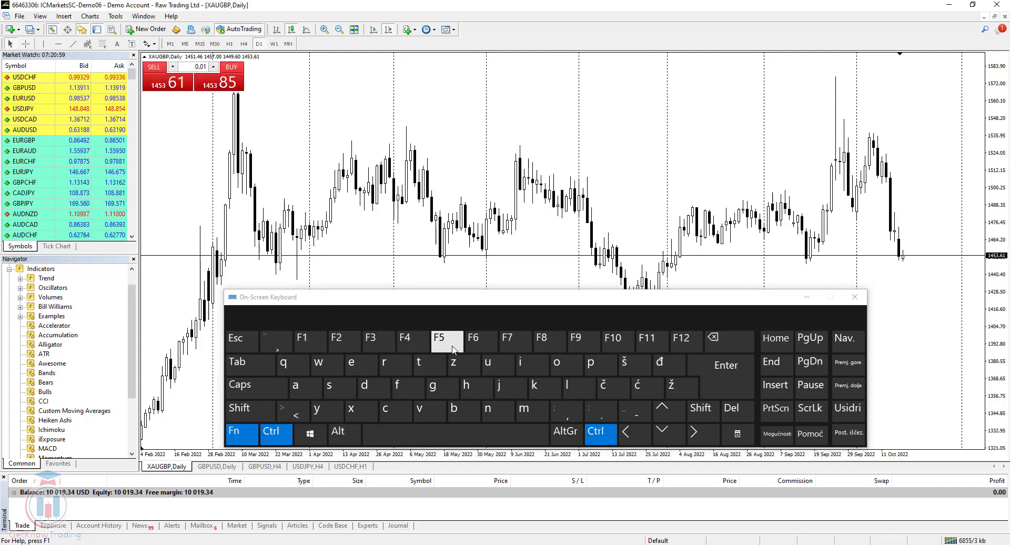
left_click(473, 343)
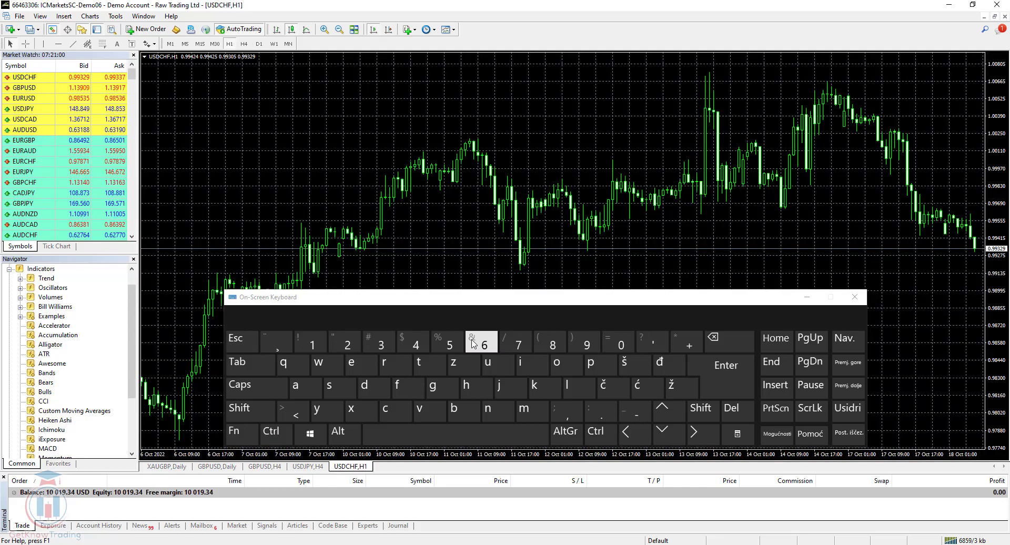
left_click(275, 435)
left_click(242, 435)
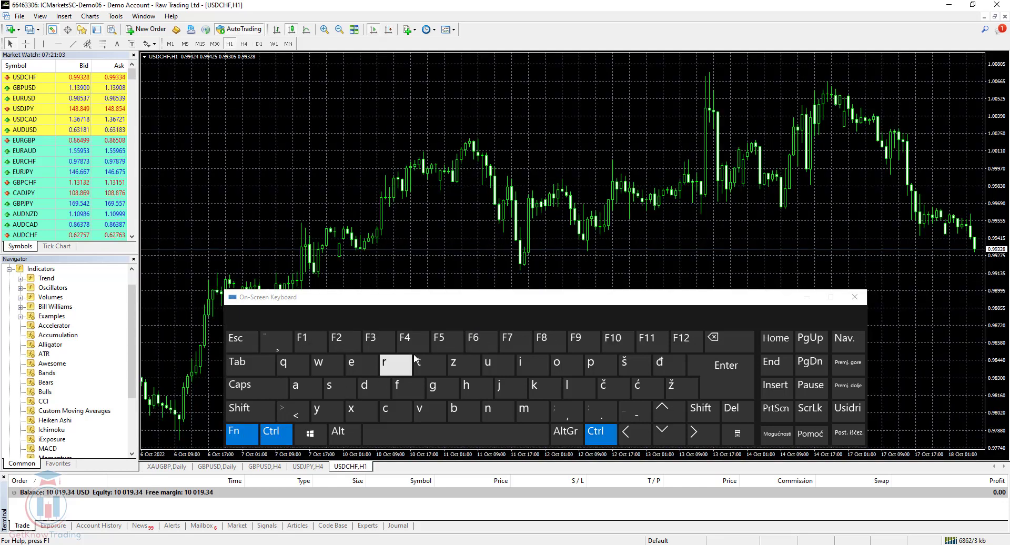
left_click(473, 345)
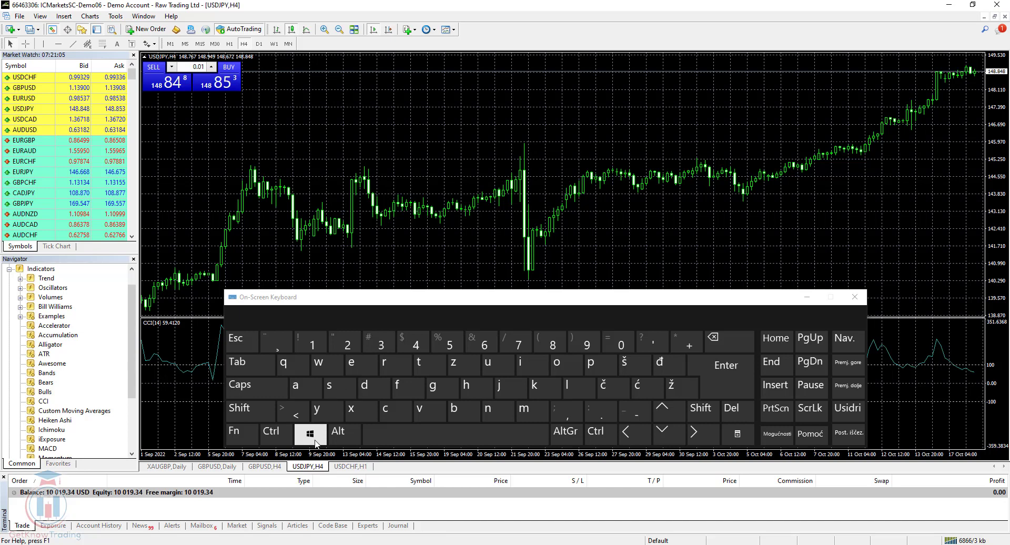
Step: Continue cycling backward through GBPUSD, H4 and GBPUSD, Daily until the XAUGBP daily chart is active again
left_click(280, 435)
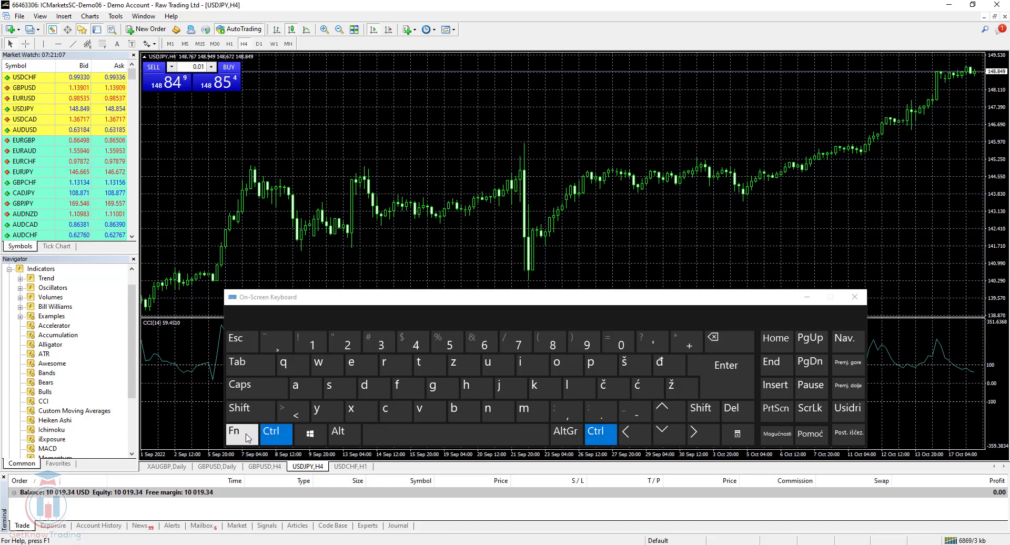
left_click(246, 437)
left_click(464, 346)
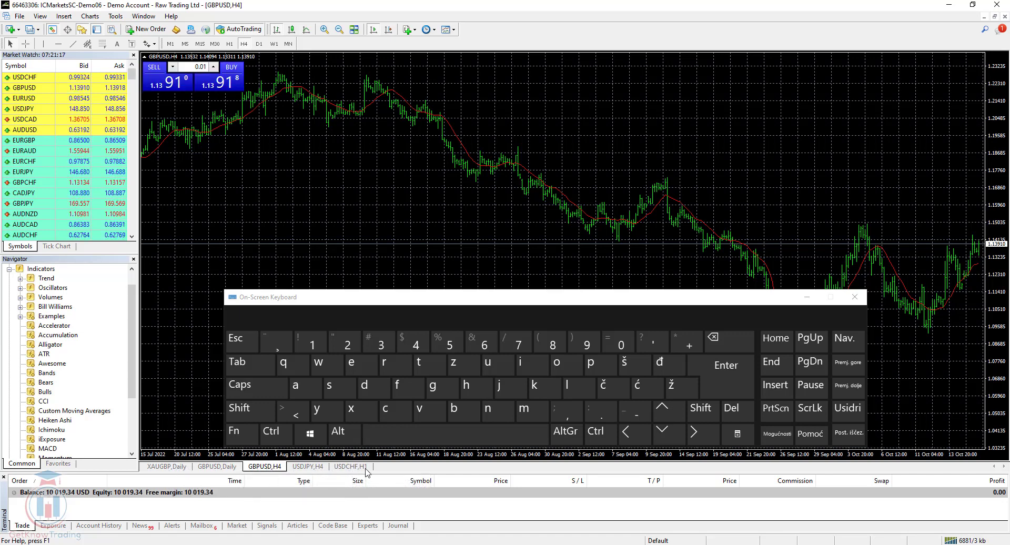
left_click(277, 433)
left_click(241, 432)
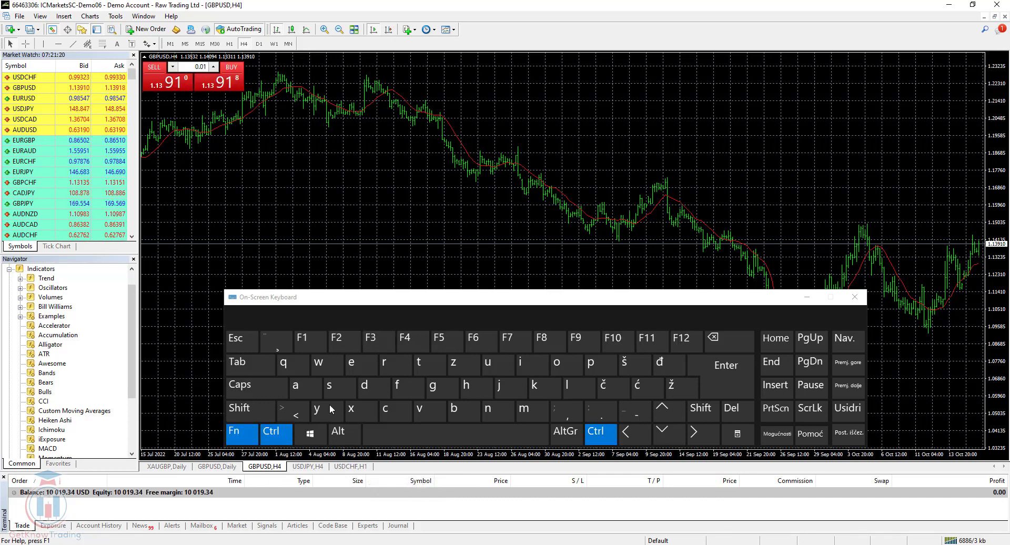
left_click(473, 342)
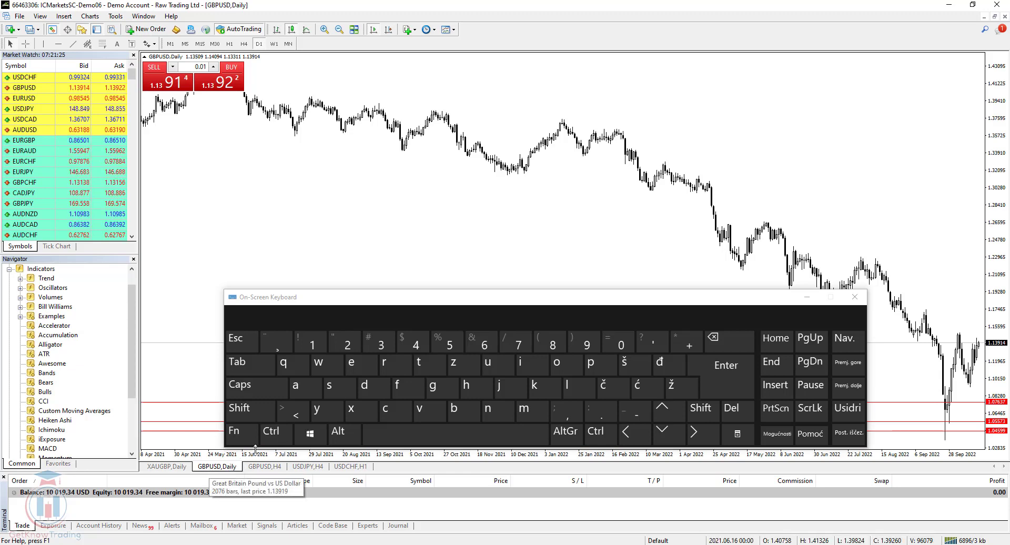
left_click(274, 433)
left_click(248, 436)
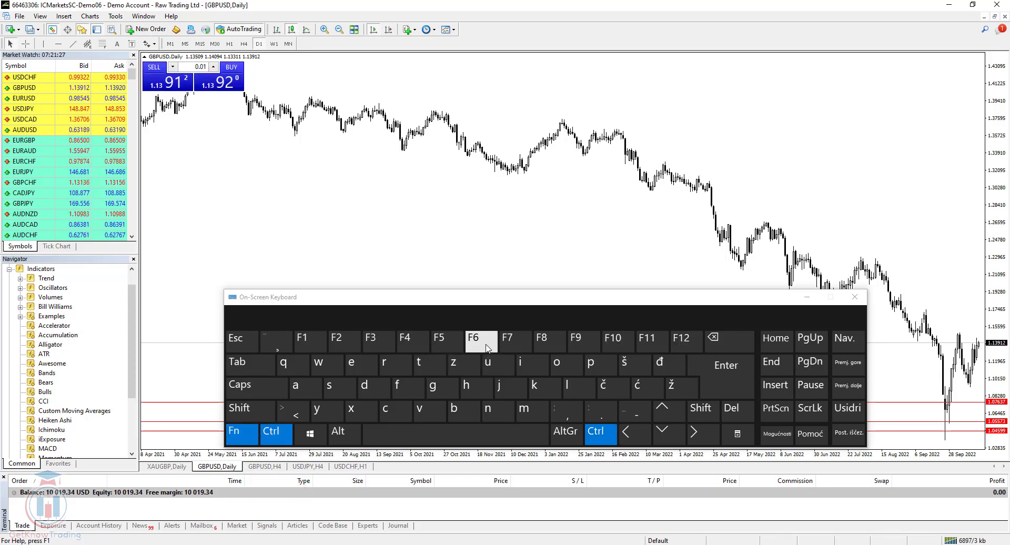
left_click(487, 345)
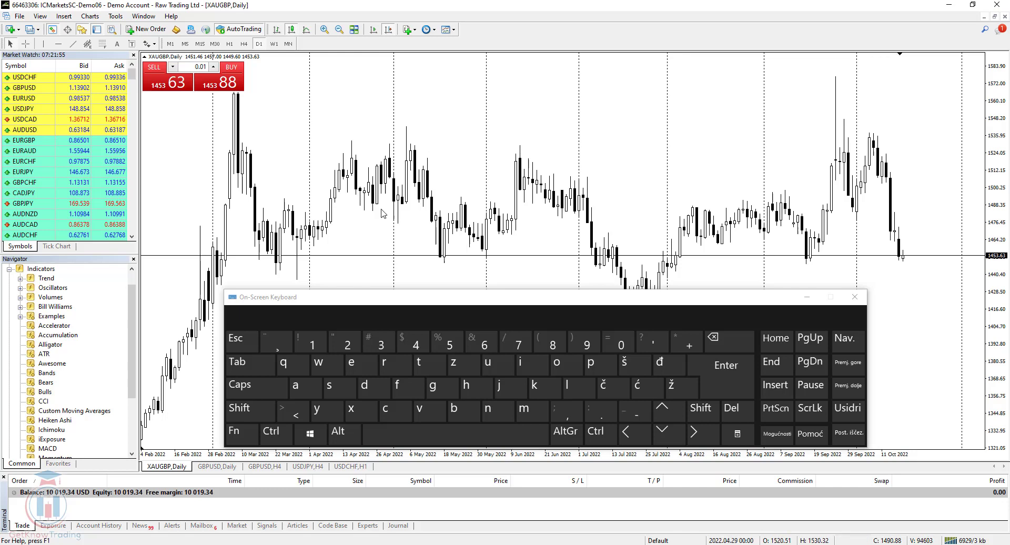
Step: Open the object list of the XAUGBP chart, go through its label entries, and close the list
left_click(276, 432)
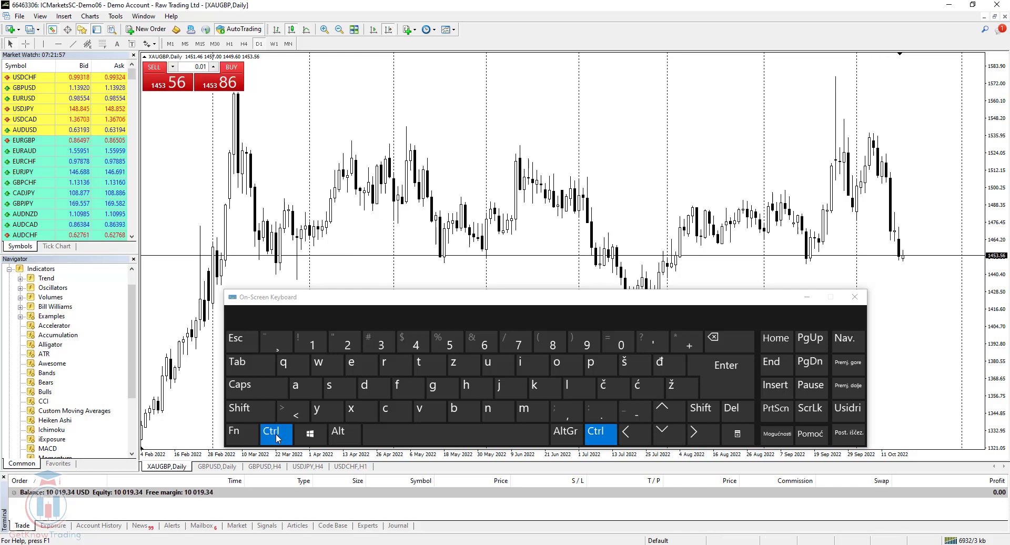
left_click(456, 416)
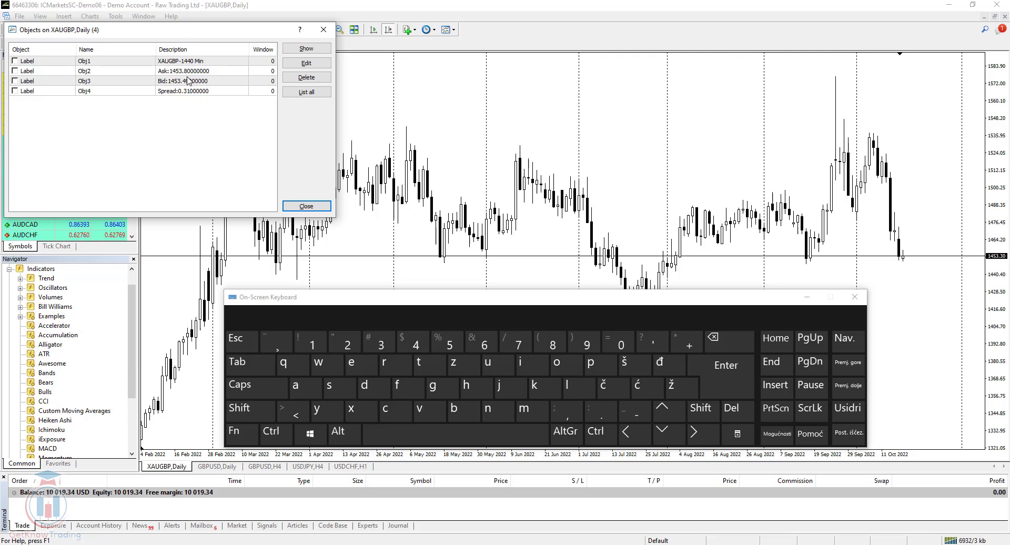
left_click(152, 61)
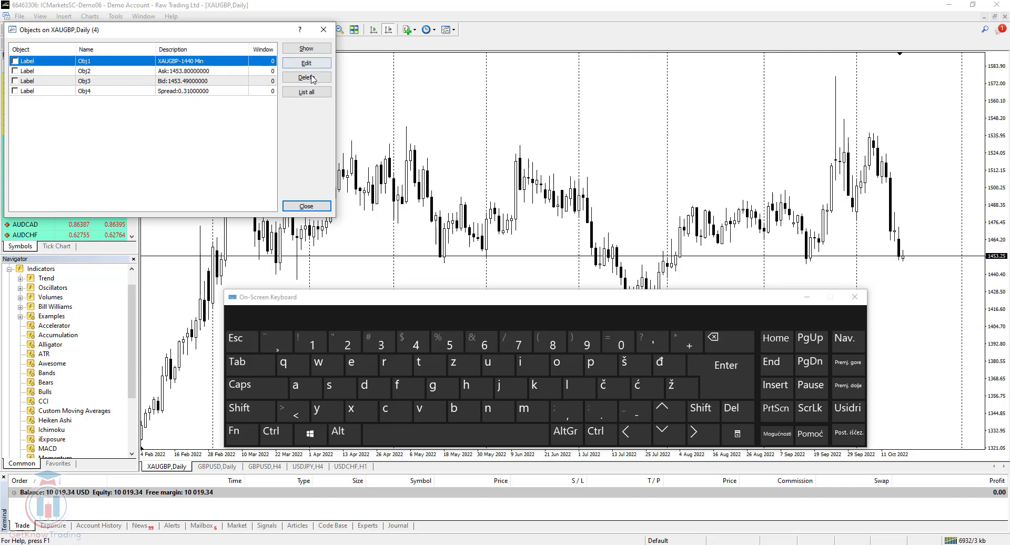
key("Down")
key("Down")
key("Down")
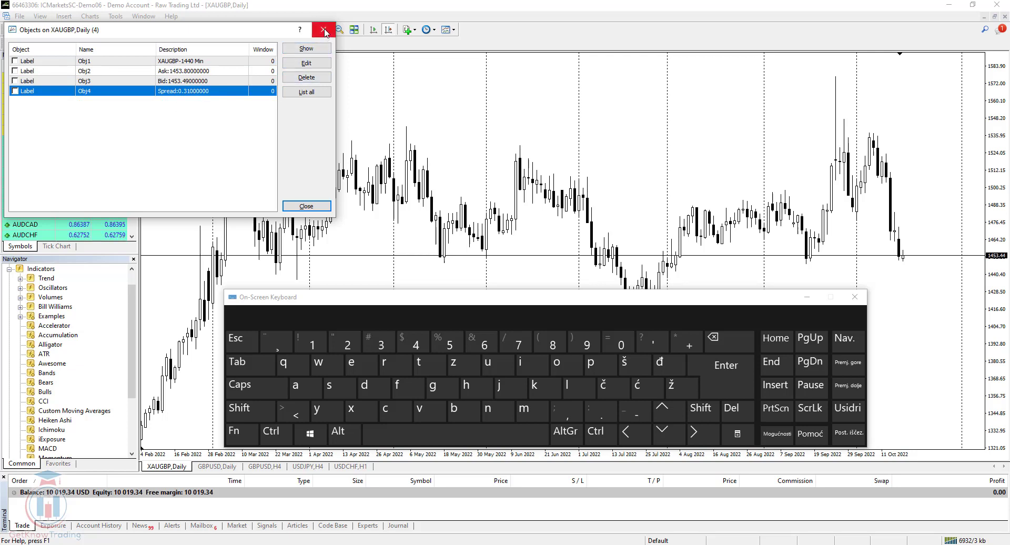
left_click(276, 440)
left_click(450, 410)
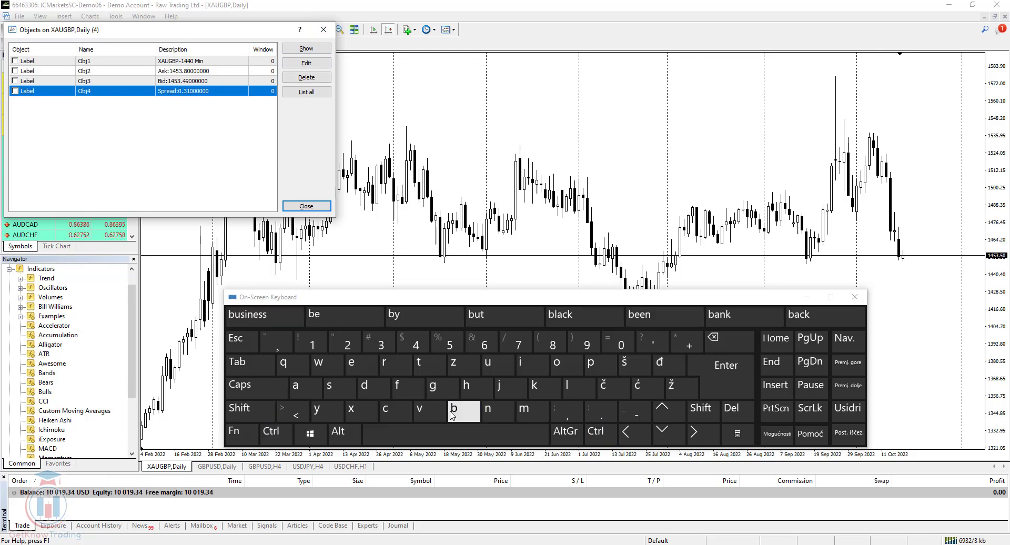
left_click(324, 31)
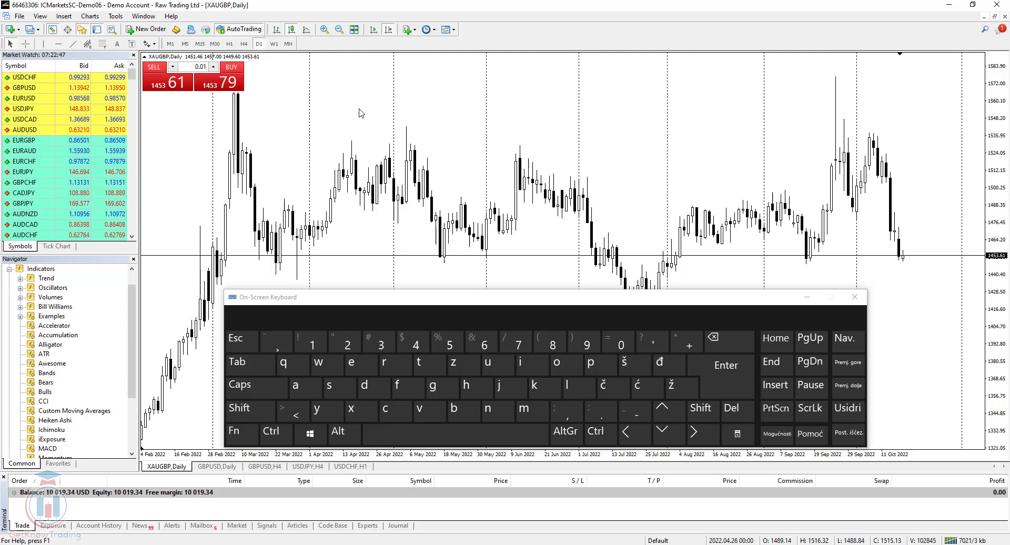
Step: Draw a horizontal line at about 1547.94 on the XAUGBP chart, then select and delete it
left_click(58, 44)
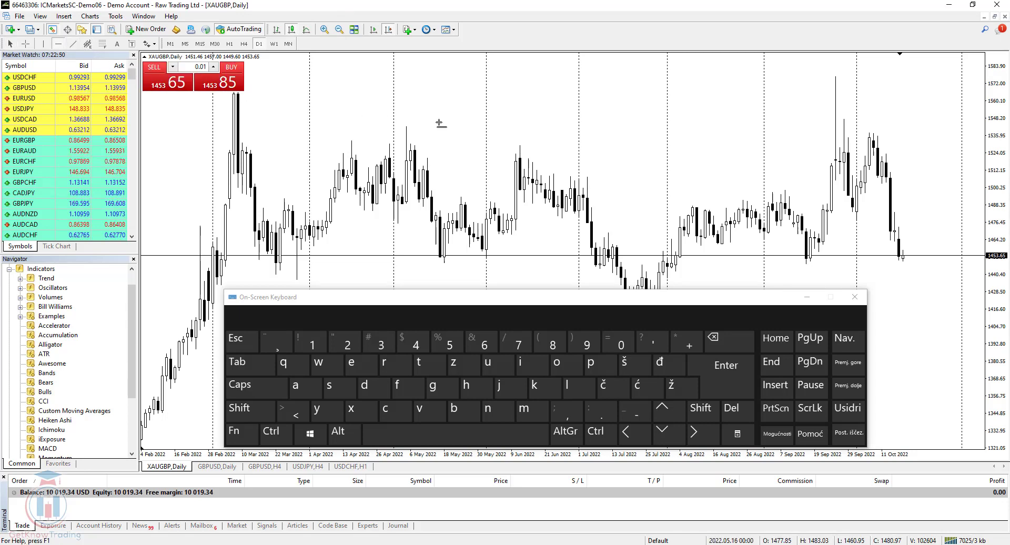
left_click(448, 118)
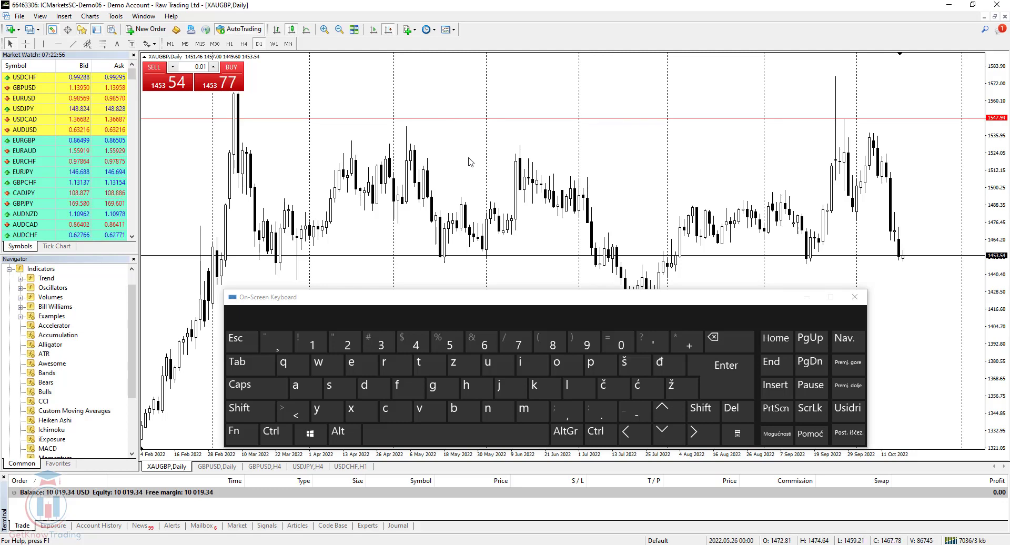
double_click(469, 119)
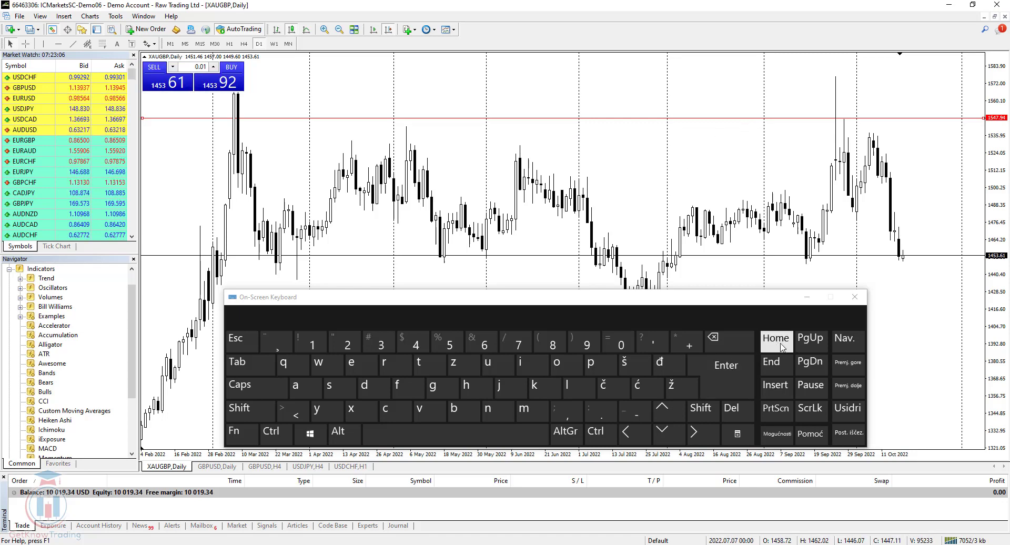
left_click(742, 417)
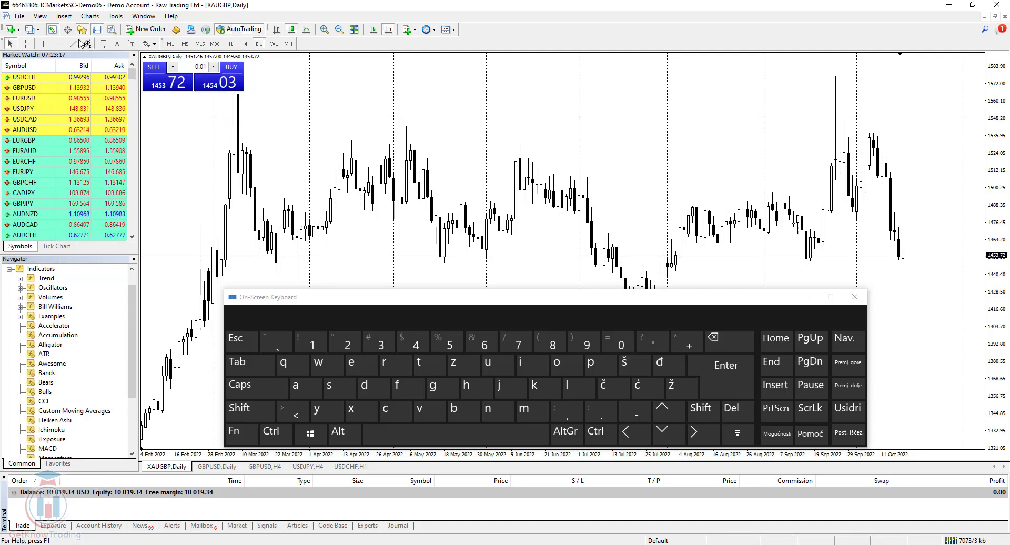
Step: Draw horizontal lines at about 1554.09 and 1549.38 on the XAUGBP chart, deleting each one after placing it
left_click(453, 109)
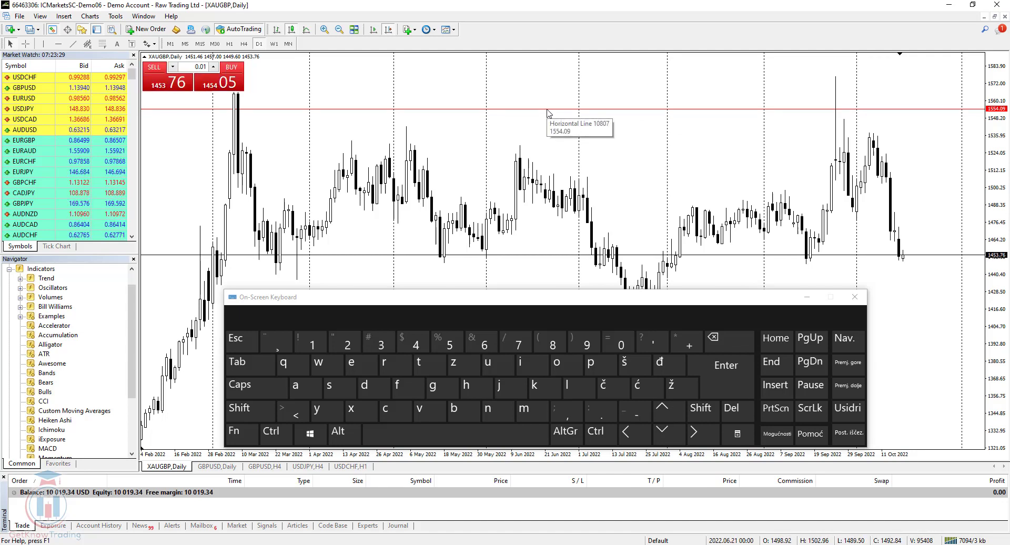
left_click(725, 348)
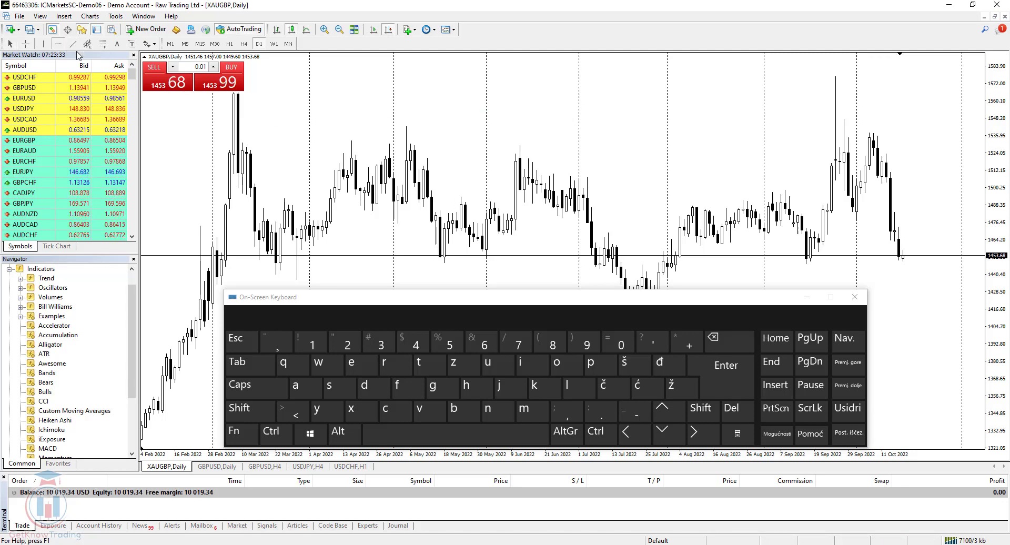
left_click(523, 117)
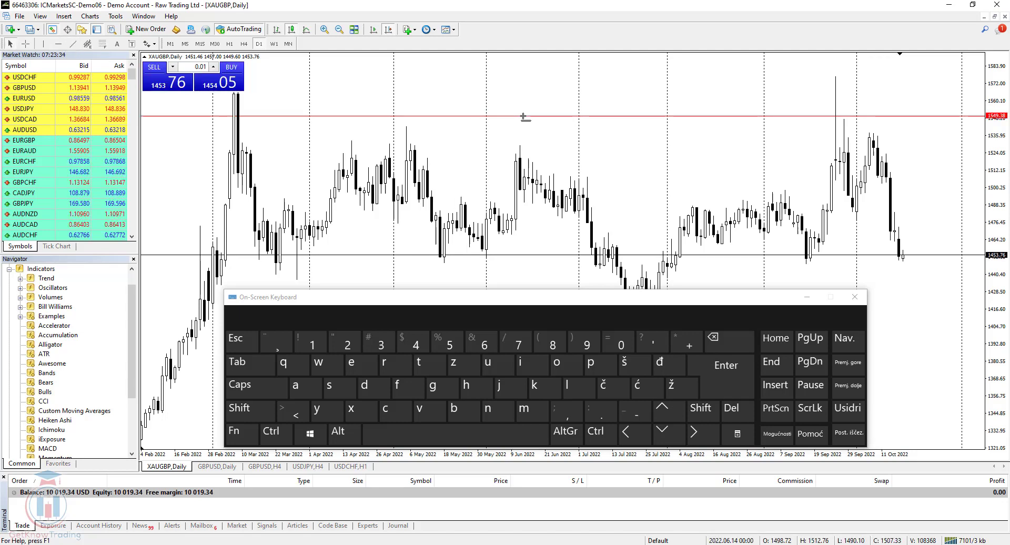
left_click(734, 343)
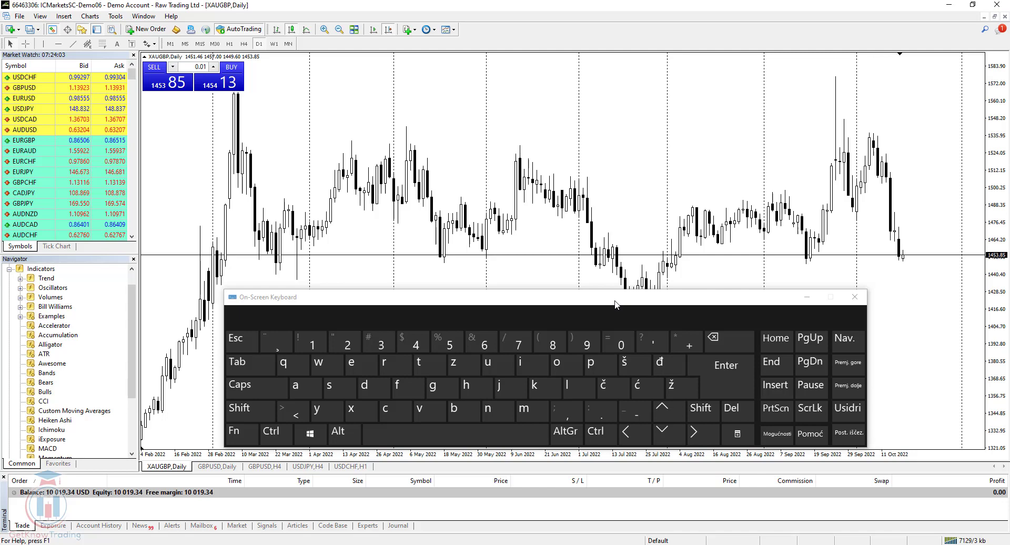
Step: Undo the deletion of the 1549.38 line and add another horizontal line at about 1532.74
left_click(273, 432)
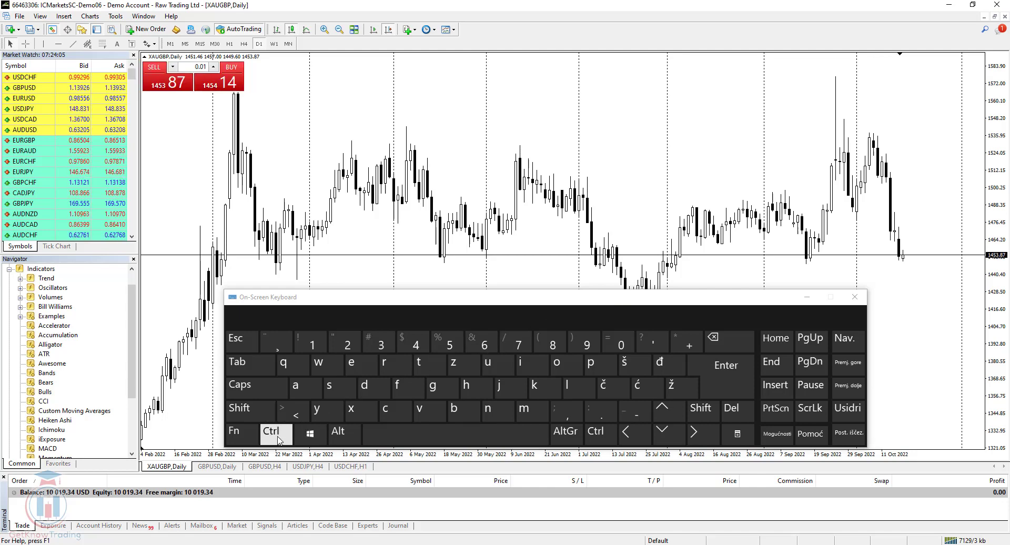
left_click(426, 386)
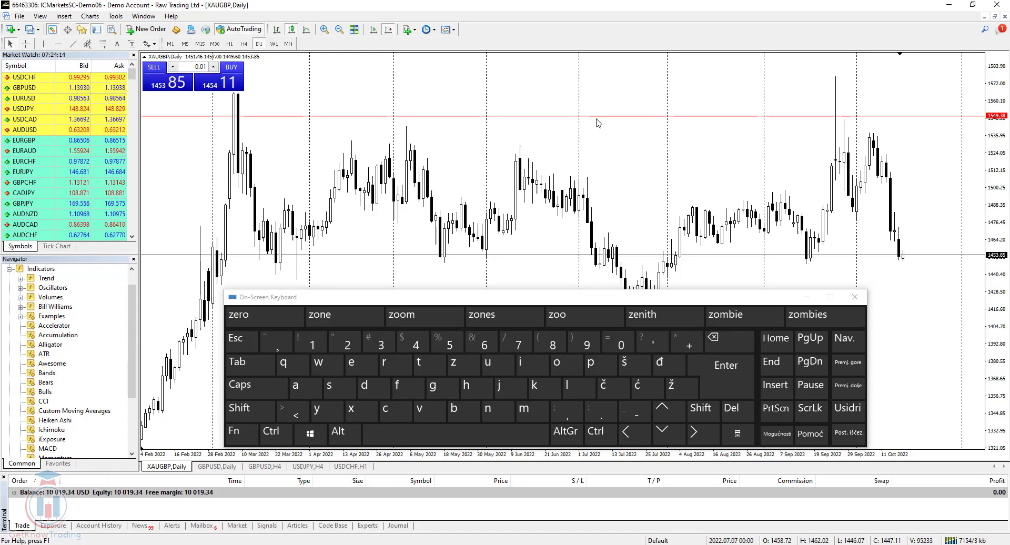
left_click(58, 44)
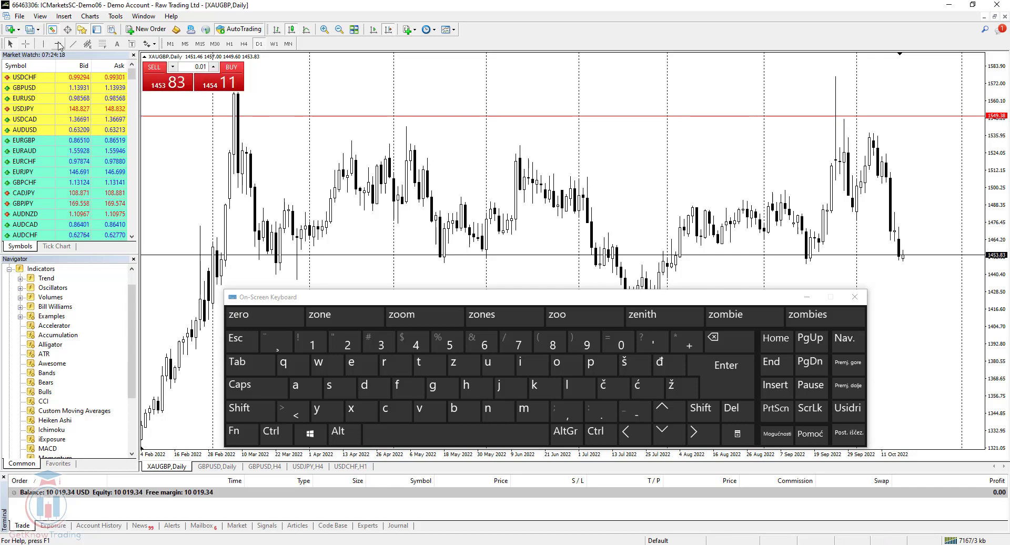
left_click(572, 140)
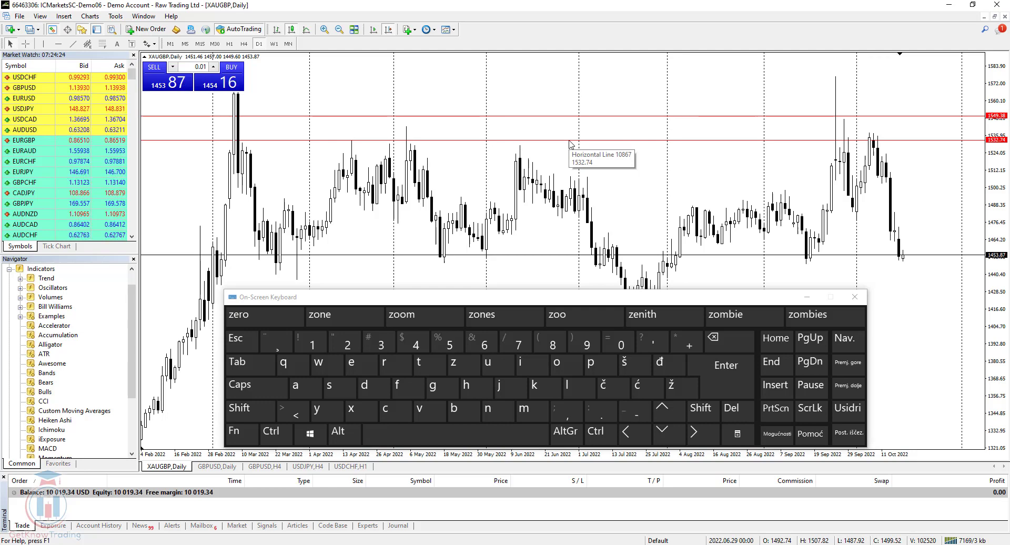
Step: Delete the horizontal lines at 1532.74 and 1549.38 from the XAUGBP chart, then undo both deletions
left_click(721, 342)
left_click(721, 342)
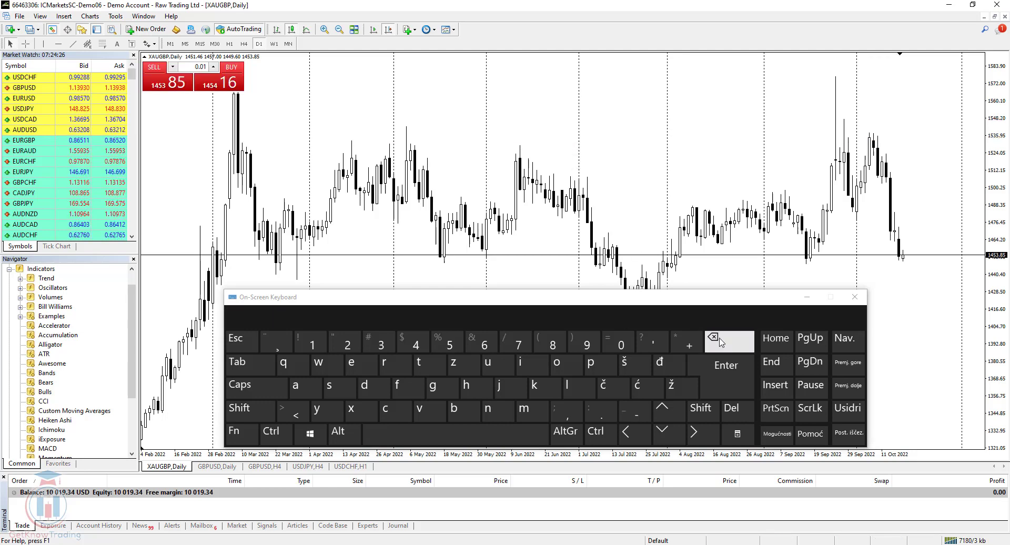
left_click(277, 433)
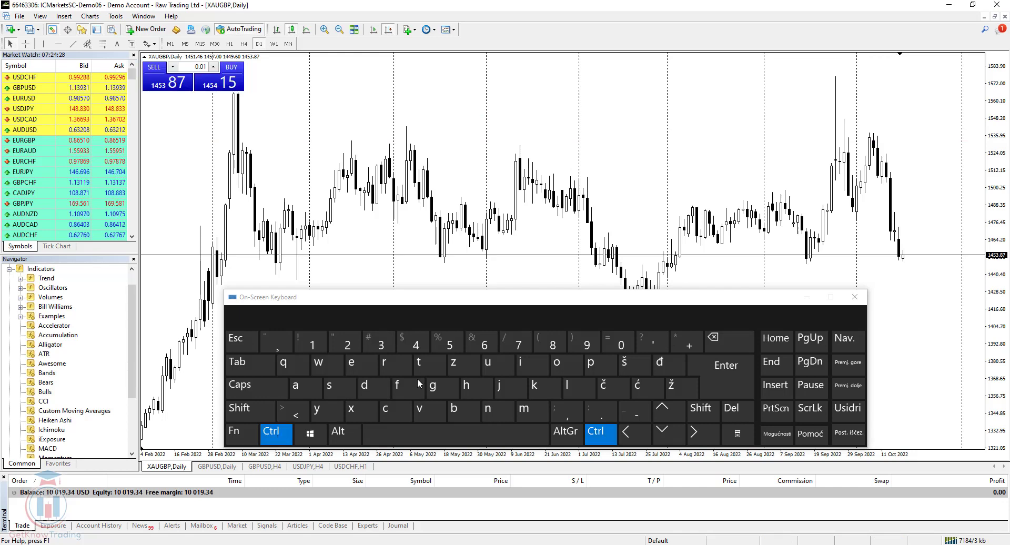
left_click(461, 366)
left_click(276, 433)
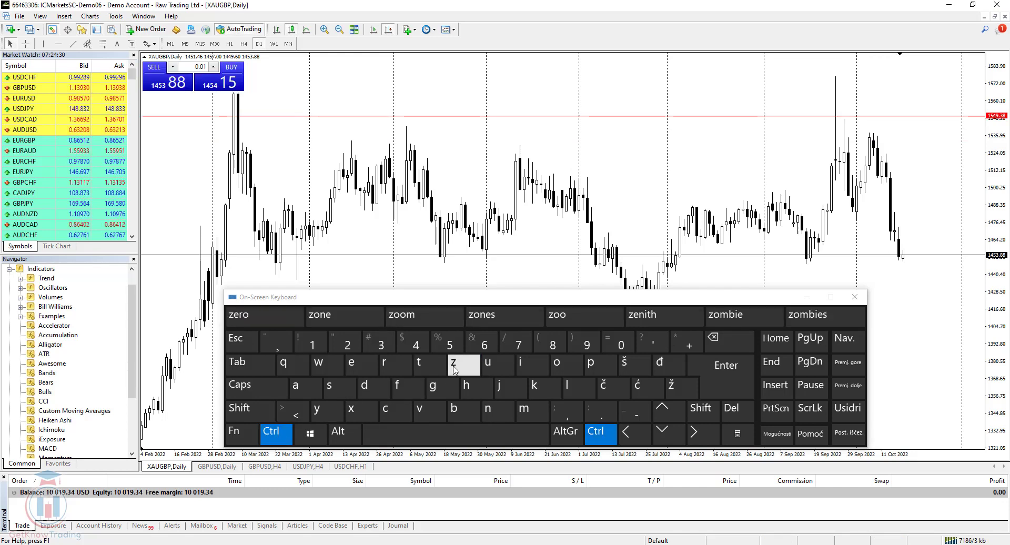
left_click(458, 368)
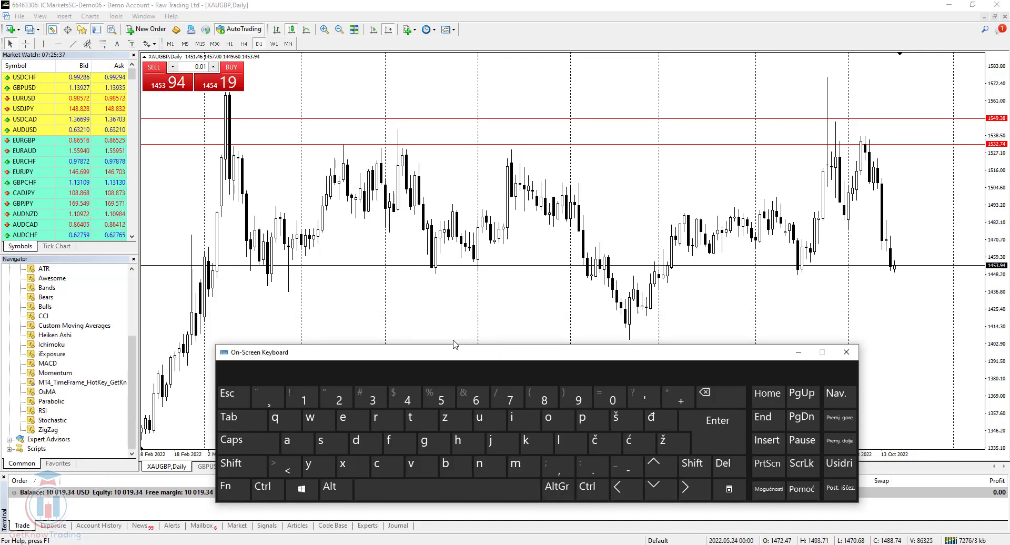
Step: Add the MACD and RSI indicators to the XAUGBP daily chart, accepting their default settings
left_click_drag(52, 366, 337, 153)
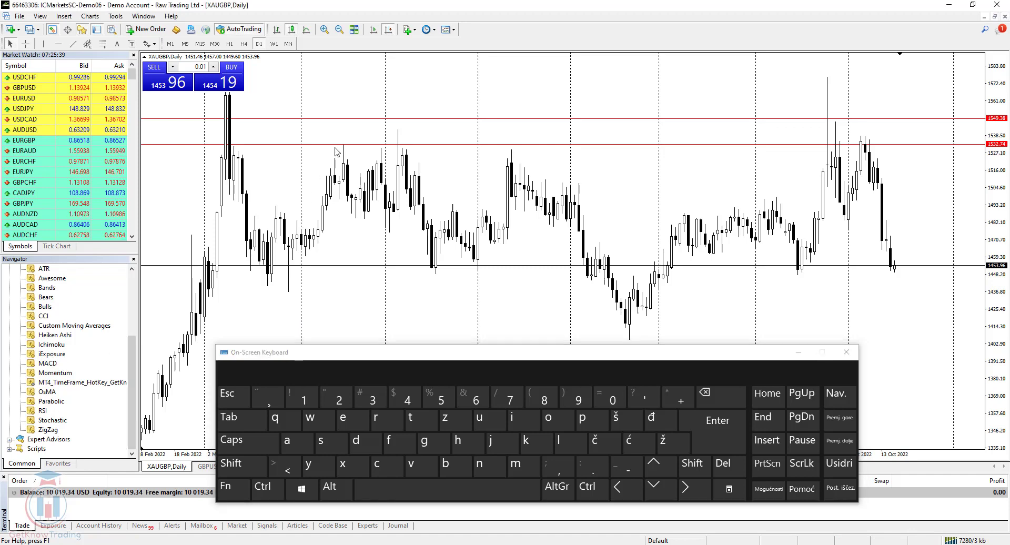
left_click(449, 268)
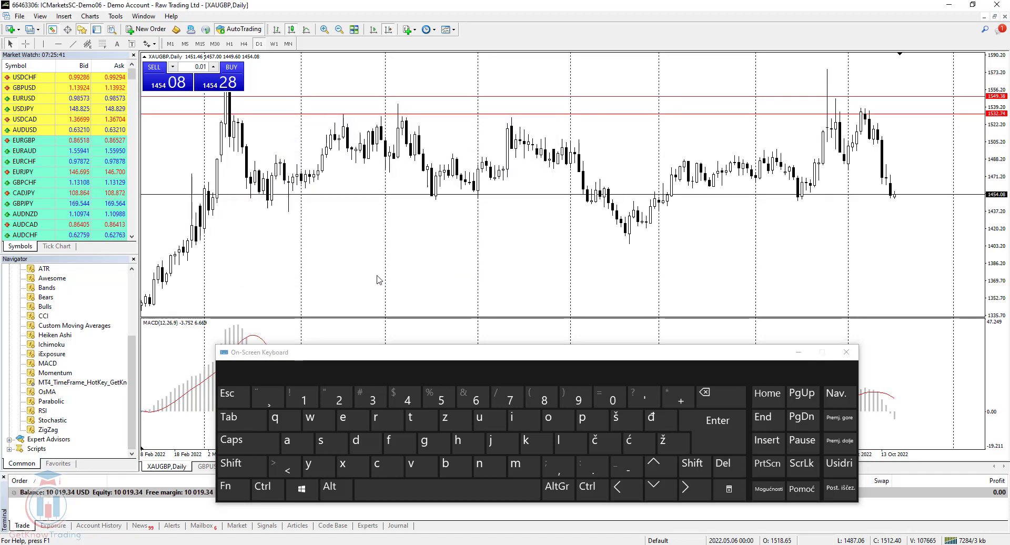
left_click_drag(372, 245, 371, 245)
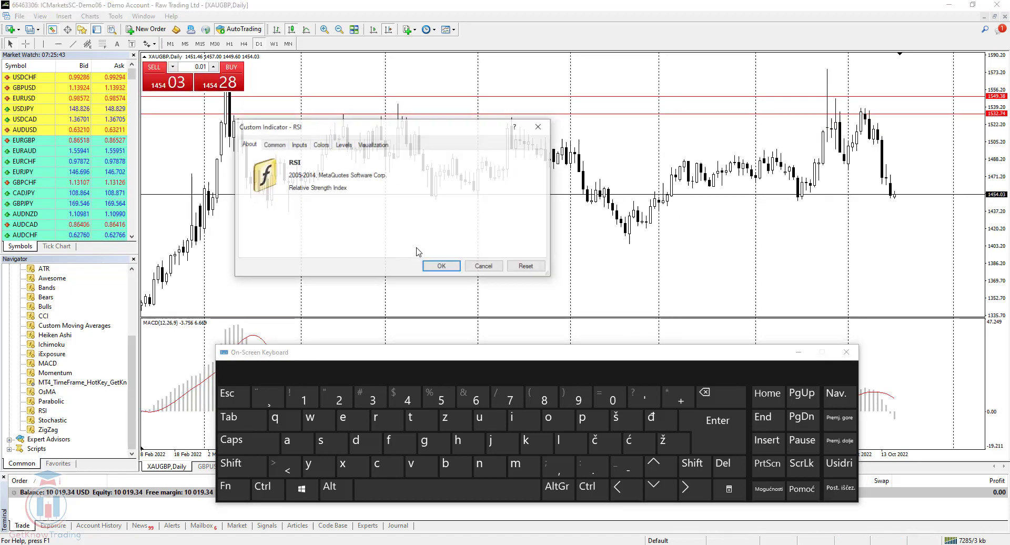
left_click(447, 266)
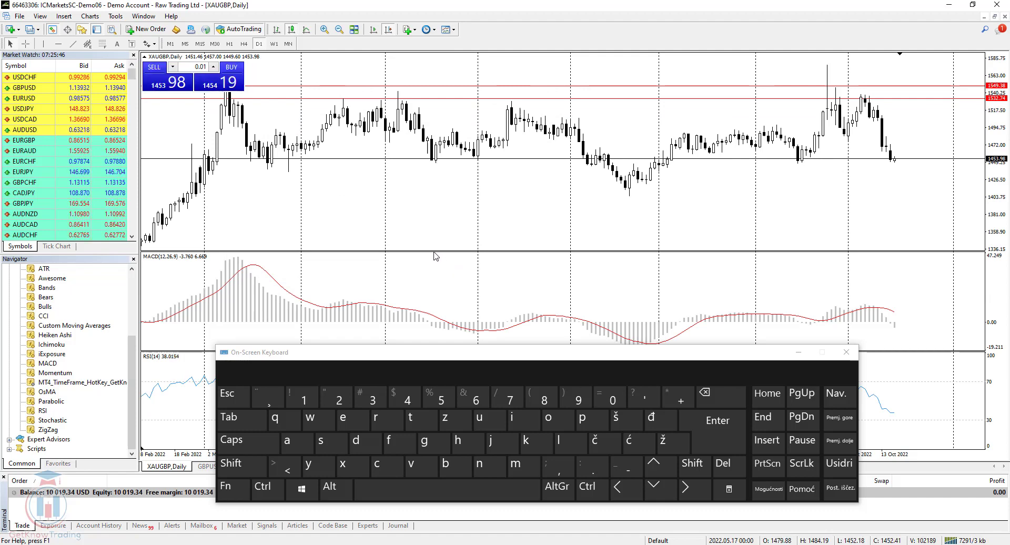
Step: Shrink the MACD subwindow to enlarge the price area, then restore the subwindow heights with Auto Arrange
left_click_drag(433, 252, 433, 290)
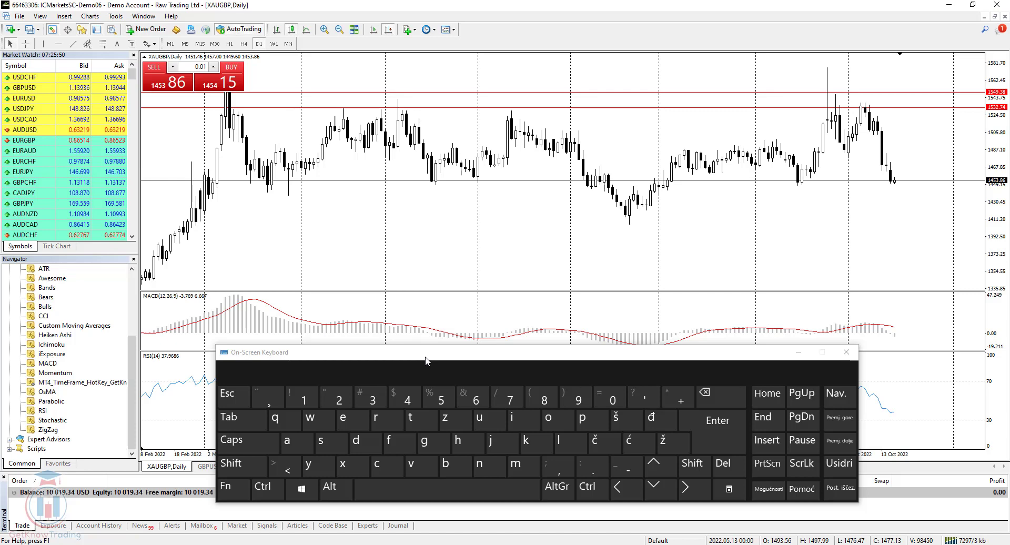
left_click_drag(426, 361, 479, 143)
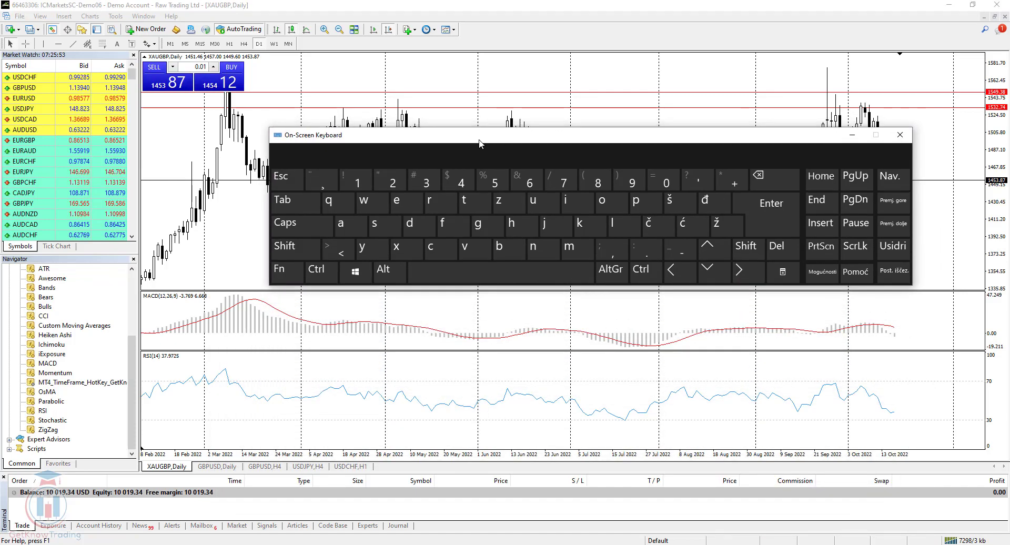
left_click(322, 271)
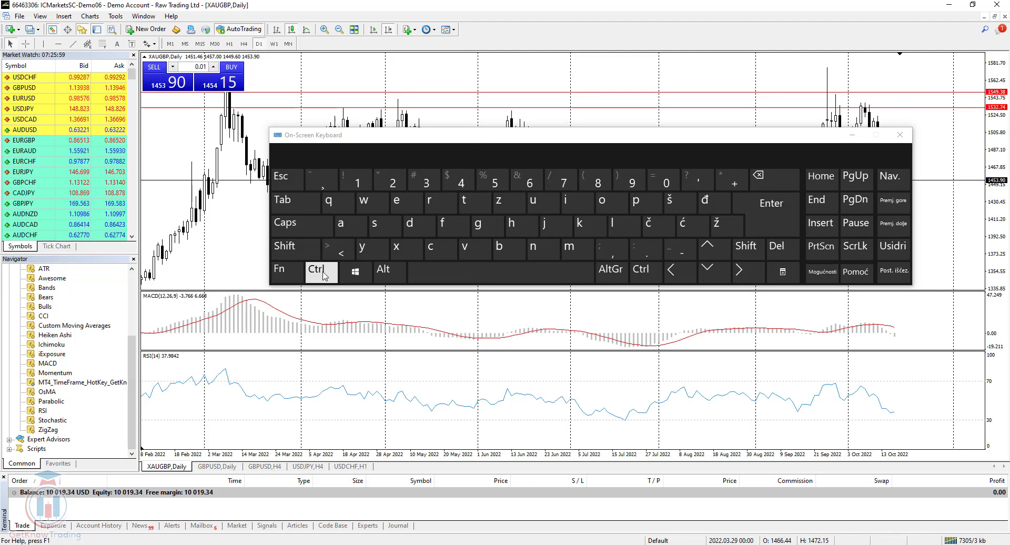
left_click(343, 230)
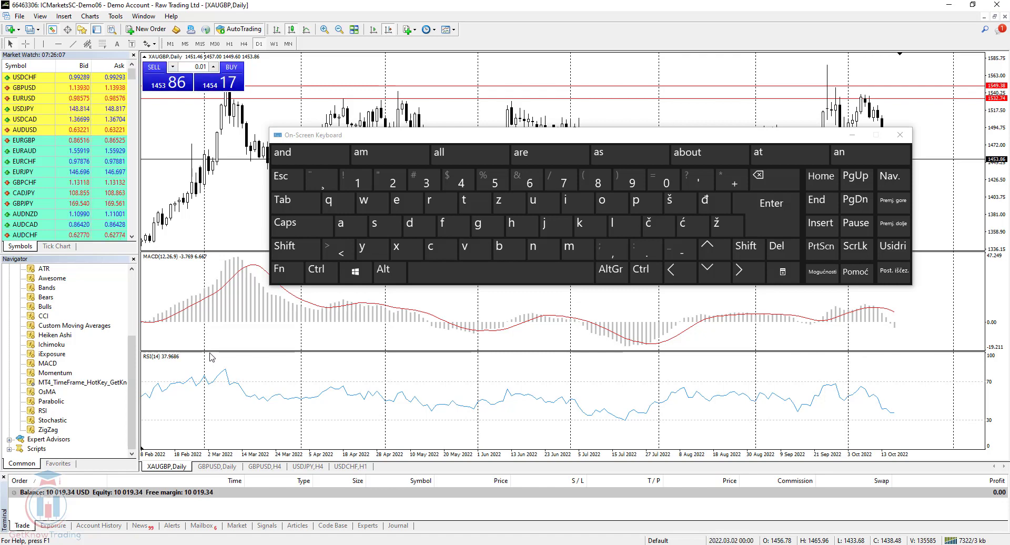
left_click(472, 141)
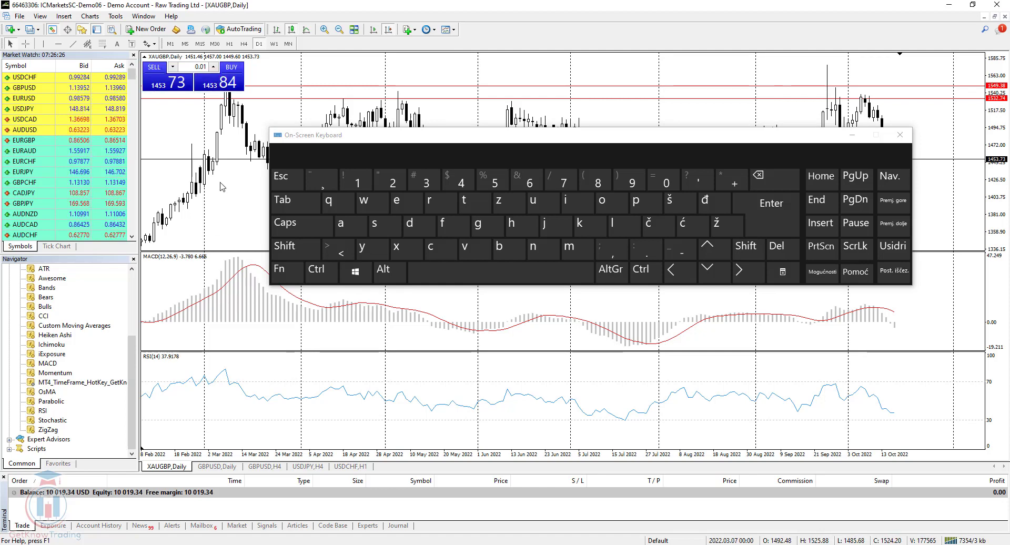
Step: Open the XAUGBP chart's indicator list, select the MACD entry, and close the list
left_click(320, 272)
left_click(575, 209)
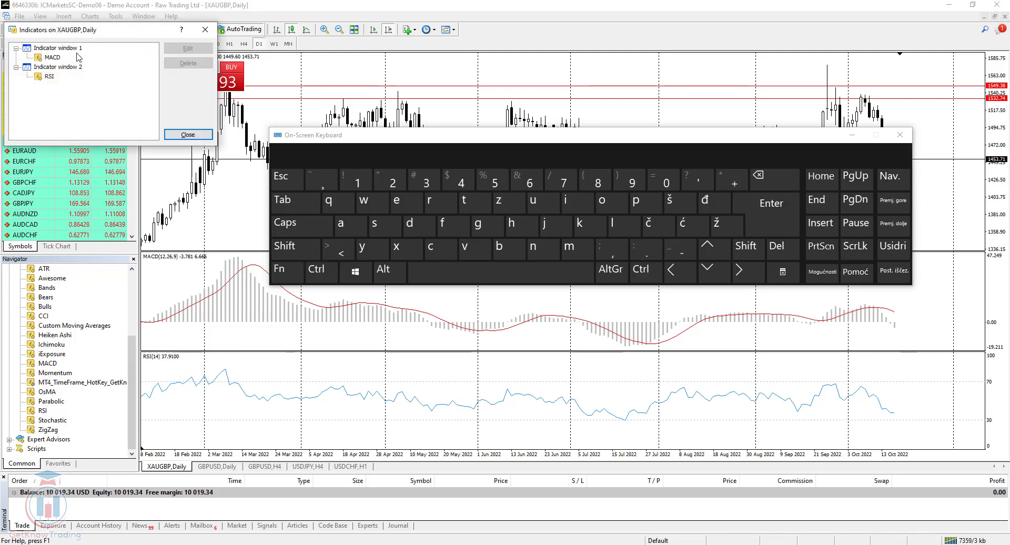
left_click(54, 59)
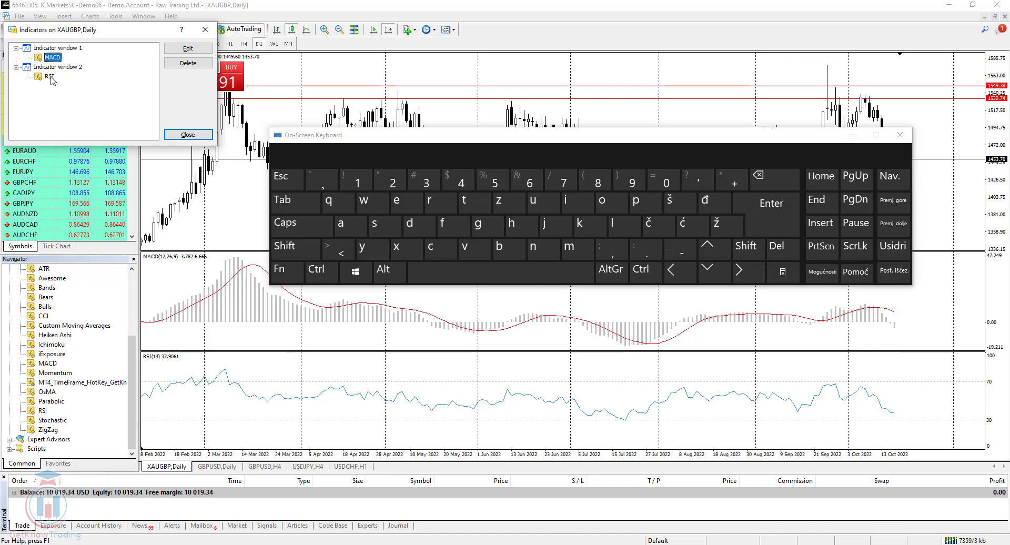
left_click(205, 30)
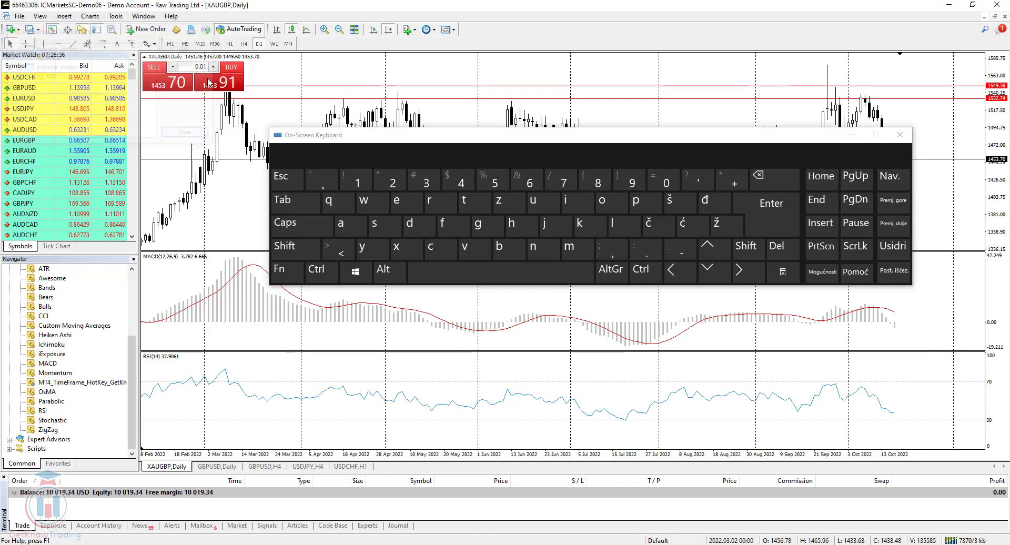
Step: Reopen the chart's indicator list twice, closing it after each viewing
right_click(237, 185)
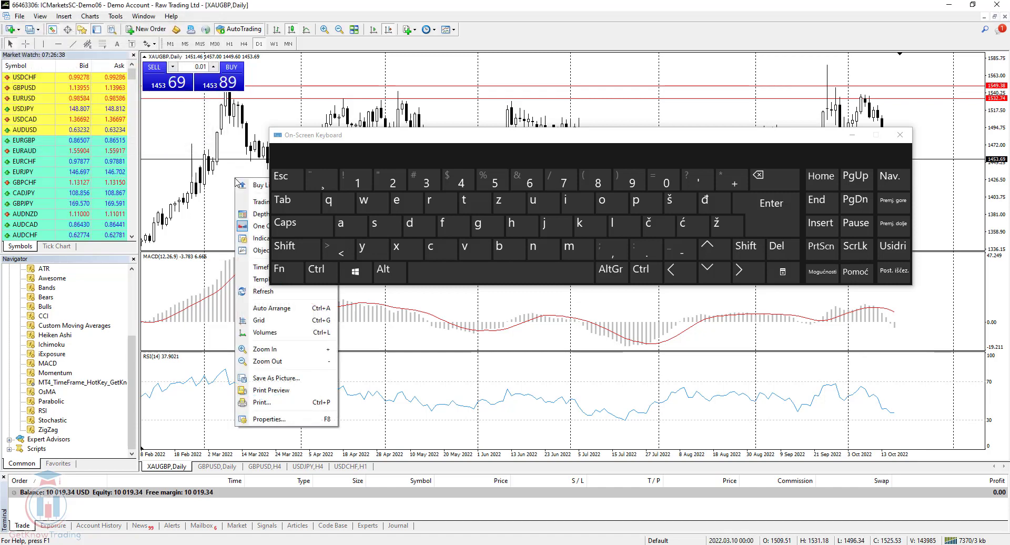
right_click(536, 354)
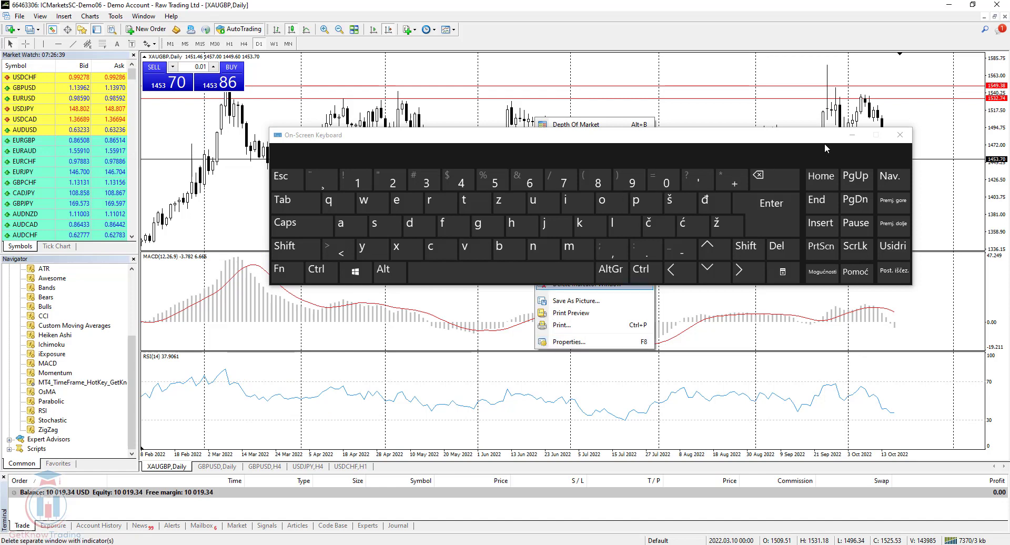
left_click_drag(812, 146, 804, 375)
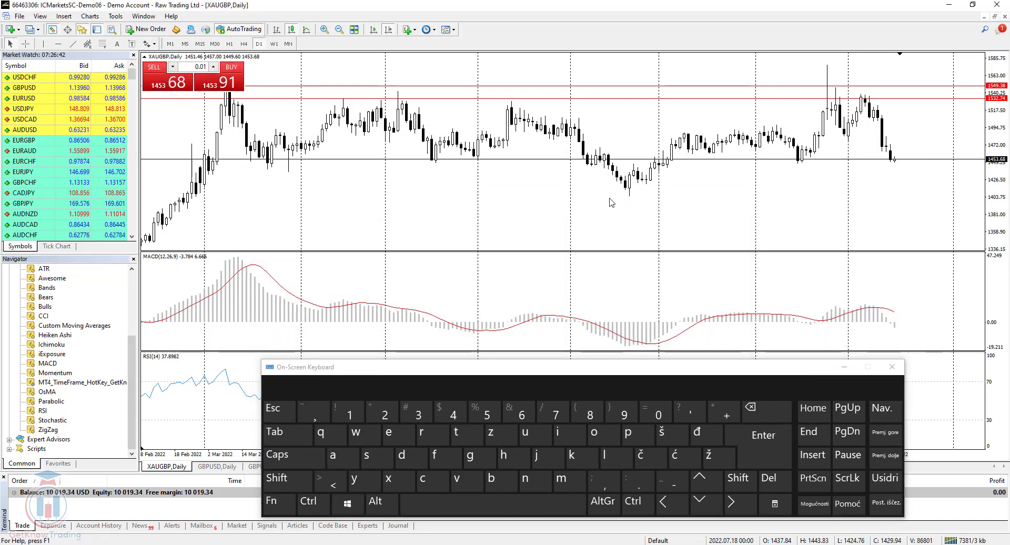
right_click(512, 175)
right_click(476, 67)
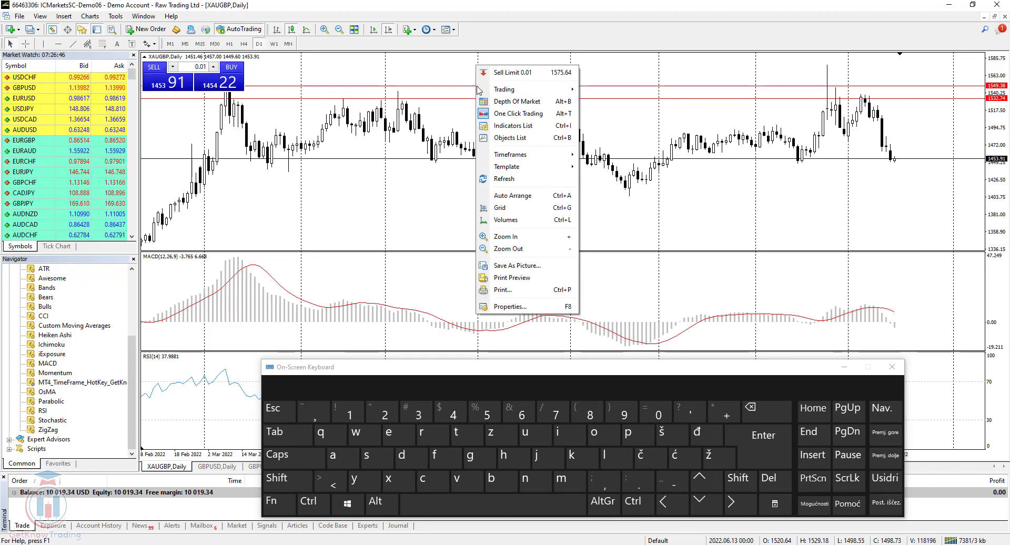
left_click(540, 129)
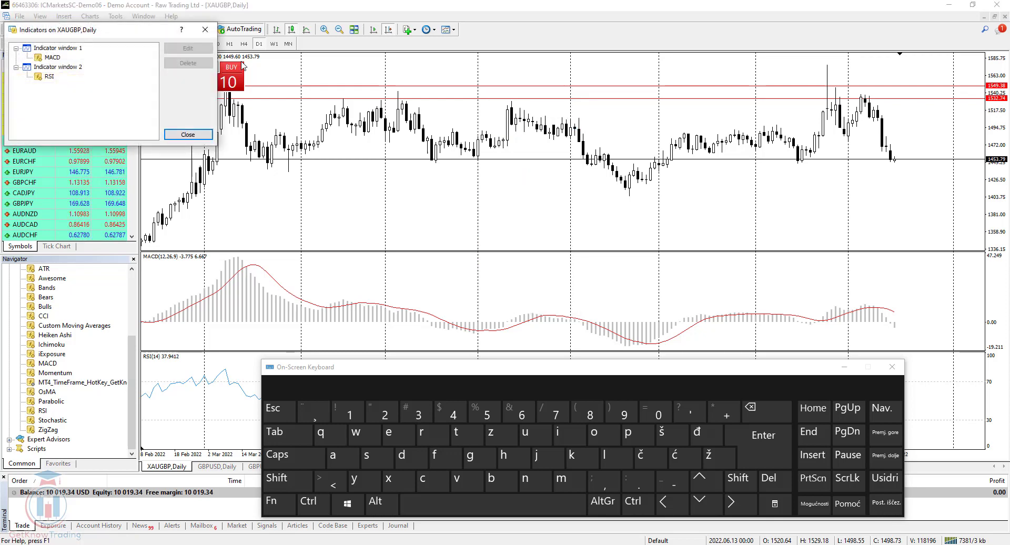
left_click(205, 30)
left_click(313, 502)
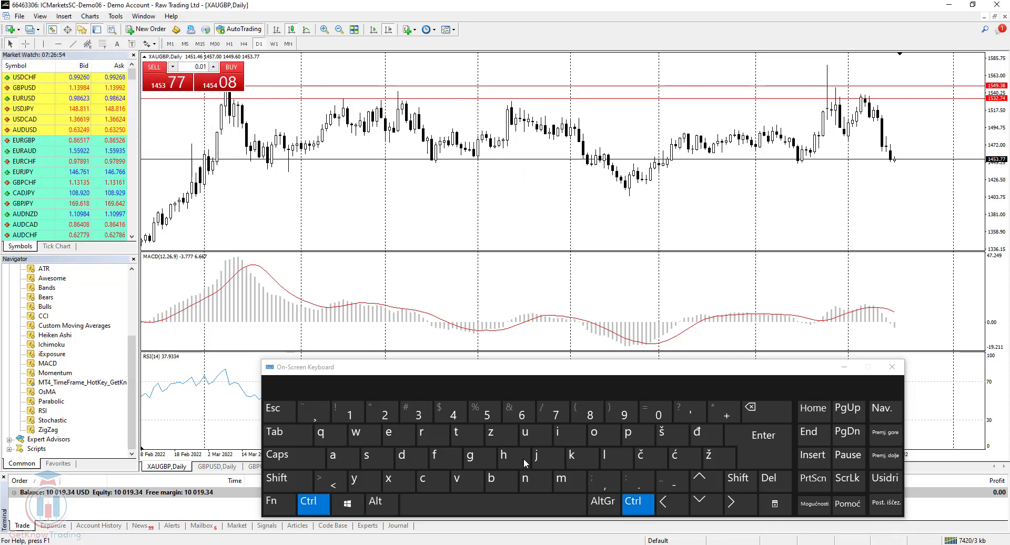
left_click(568, 437)
key("Escape")
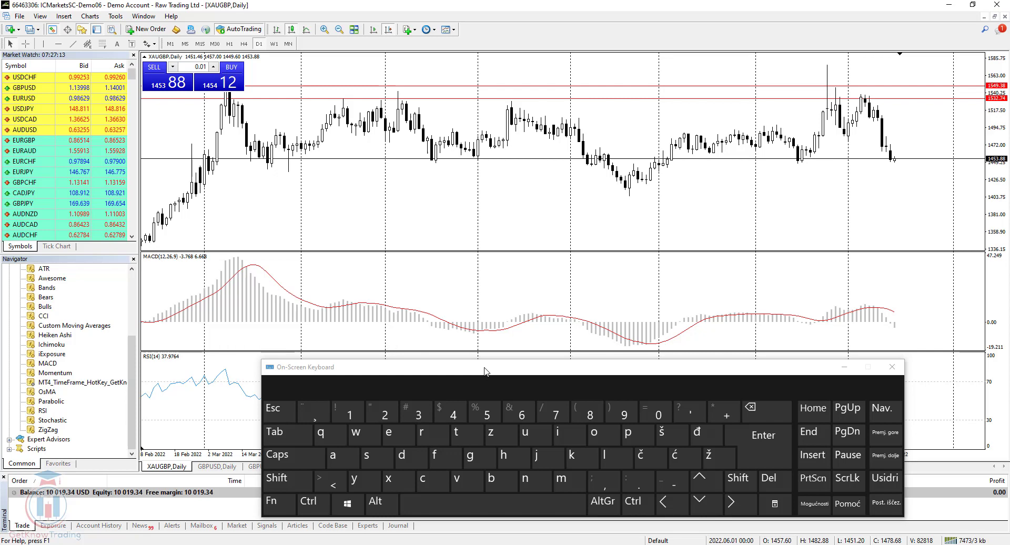
Step: Show the Data Window to examine the bar, MACD and RSI values of the XAUGBP chart, then hide it
left_click(313, 503)
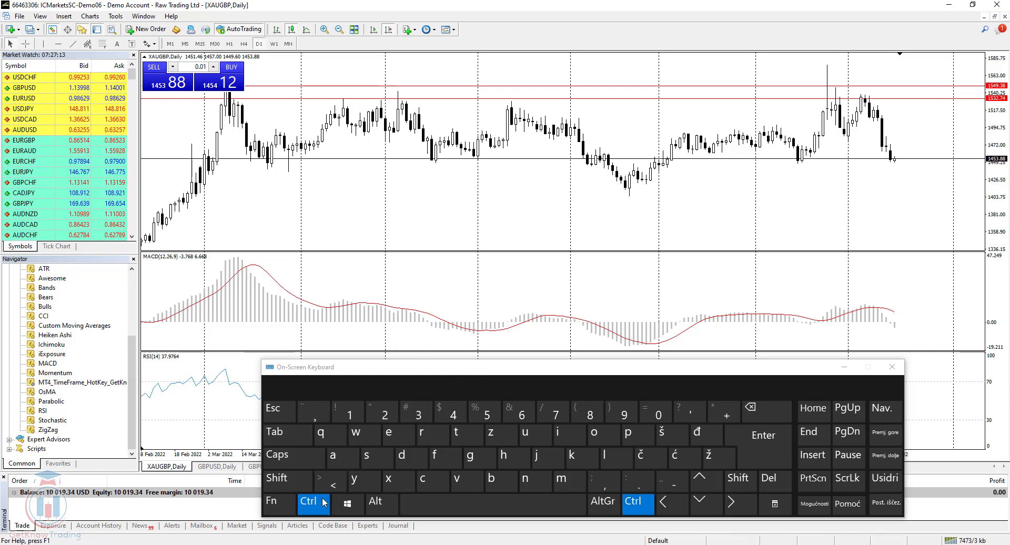
left_click(409, 462)
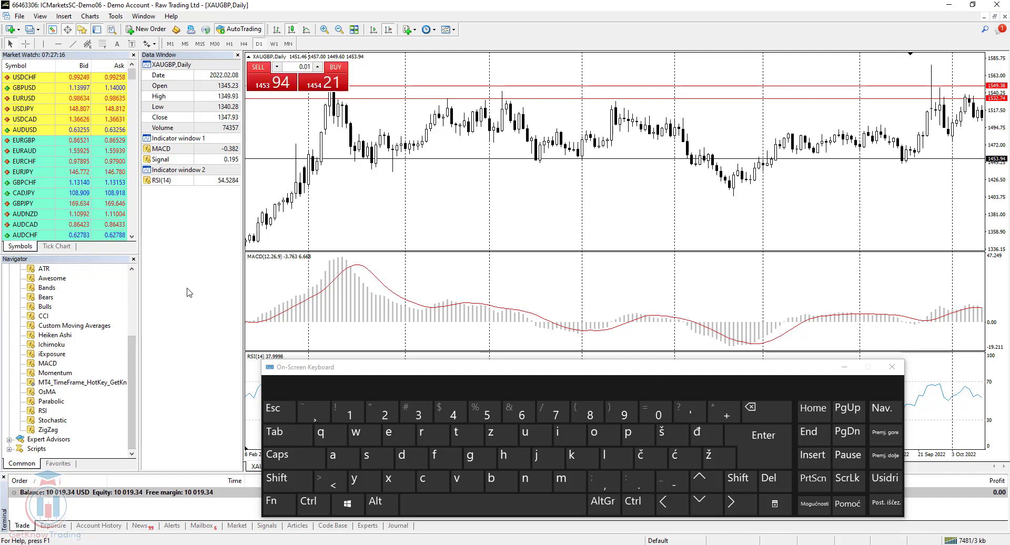
left_click(319, 509)
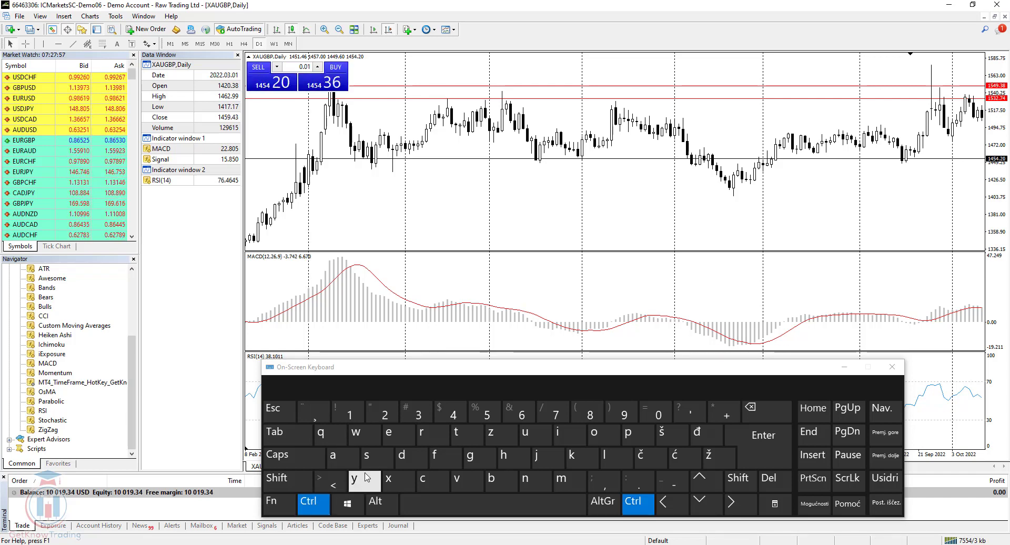
left_click(408, 459)
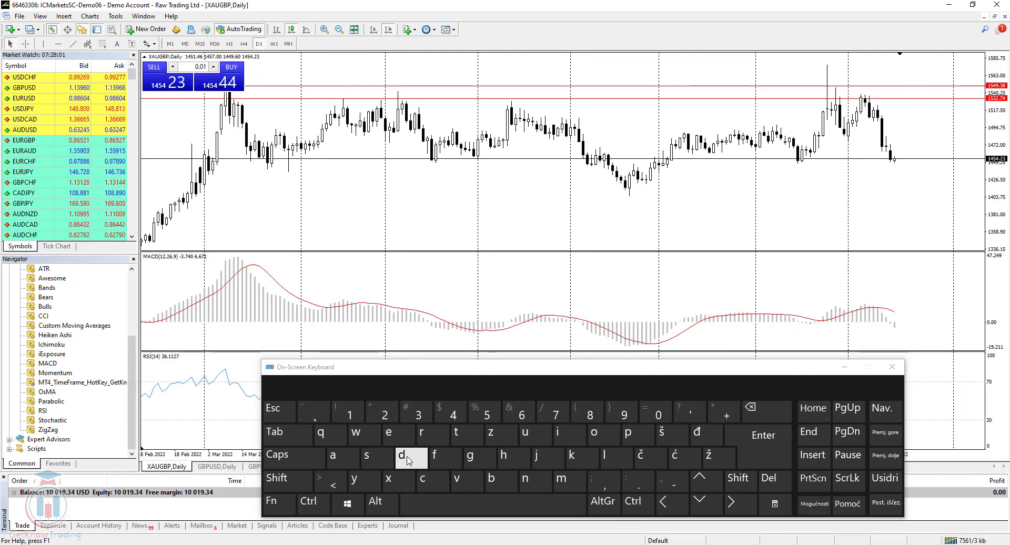
Step: Hide the Terminal window, show it again, and hide it once more
left_click(315, 508)
left_click(478, 438)
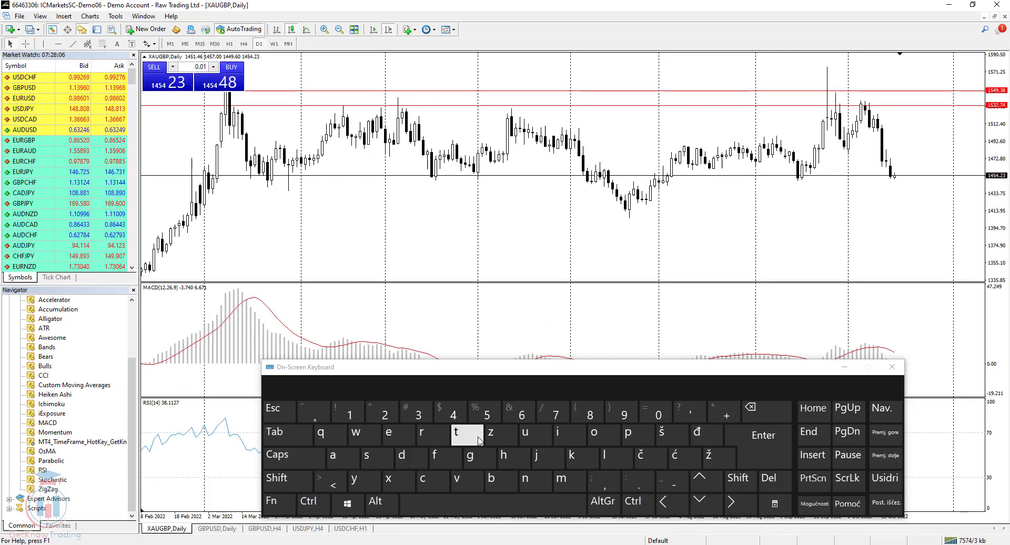
left_click(313, 504)
left_click(467, 437)
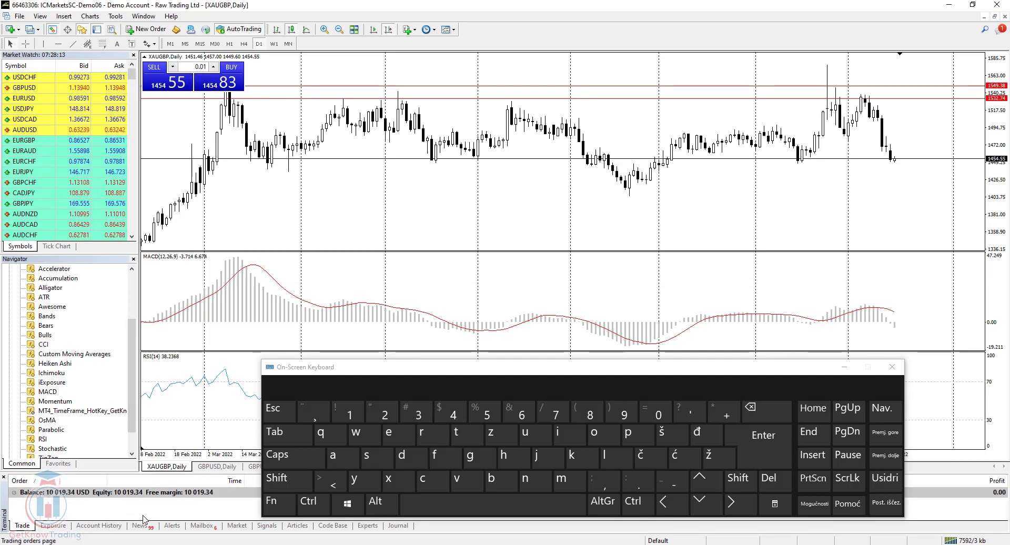
left_click(309, 503)
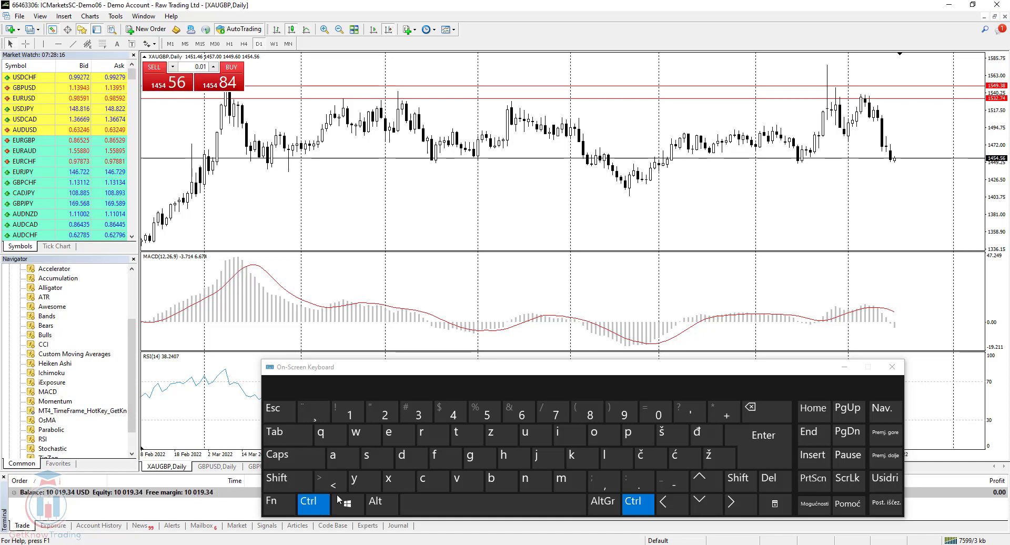
left_click(465, 437)
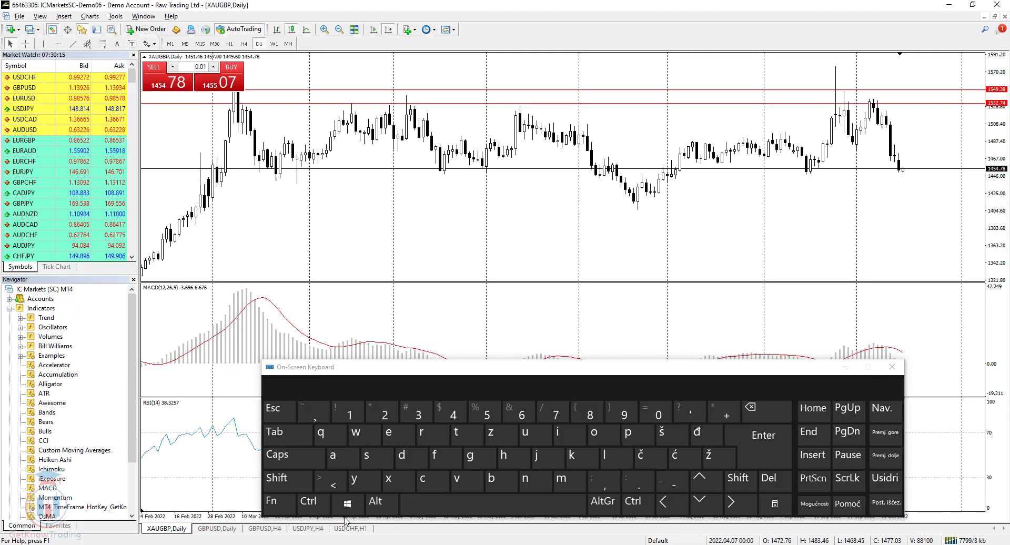
Step: Hide the Market Watch window, then show it again
left_click(323, 506)
left_click(561, 478)
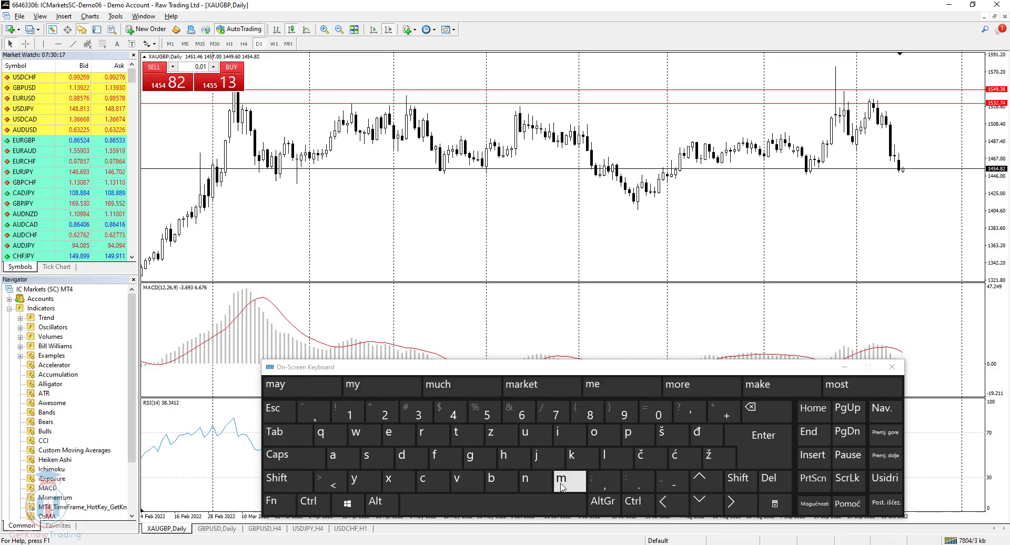
left_click(318, 510)
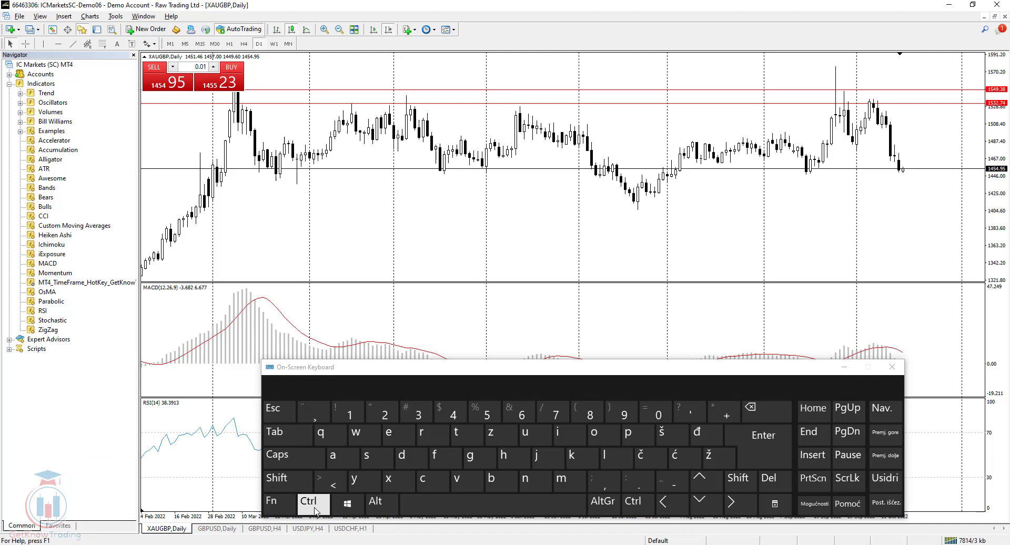
left_click(316, 507)
left_click(565, 487)
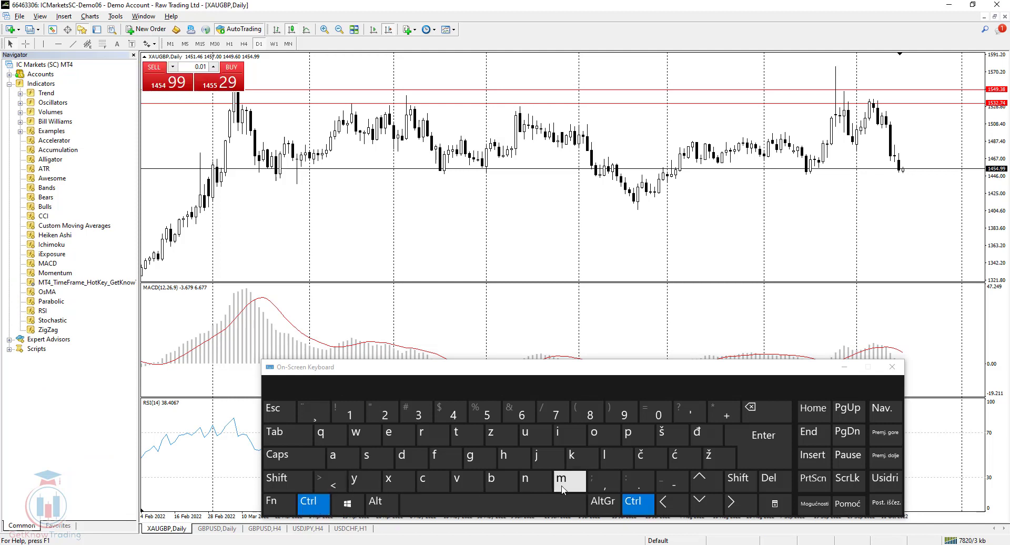
left_click(441, 374)
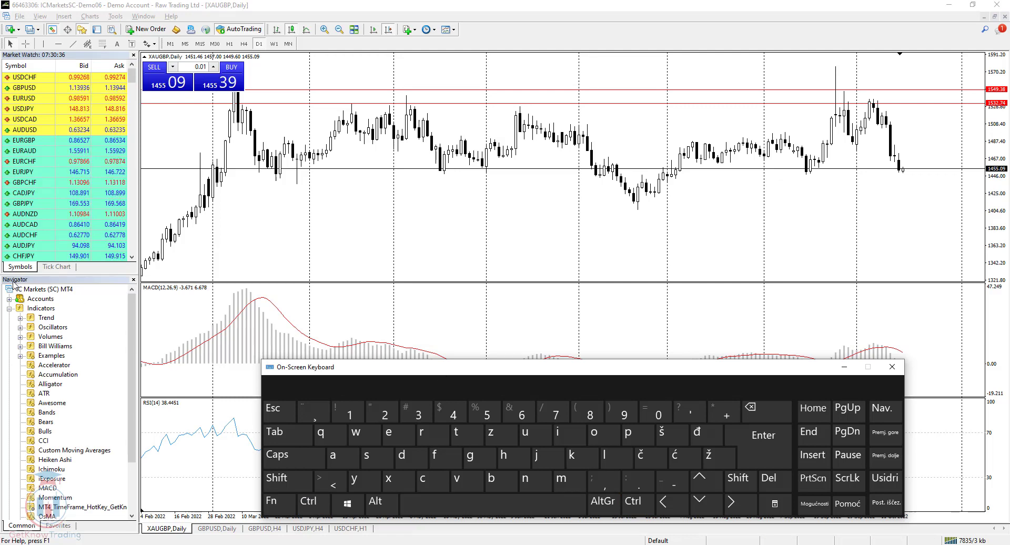
Step: Hide the Navigator window, then show it again
left_click(311, 504)
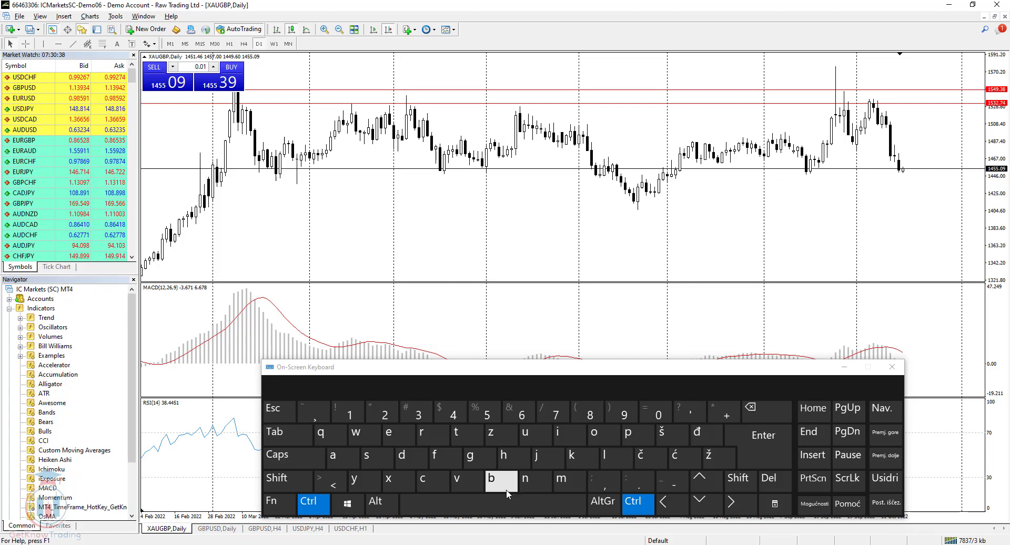
left_click(537, 484)
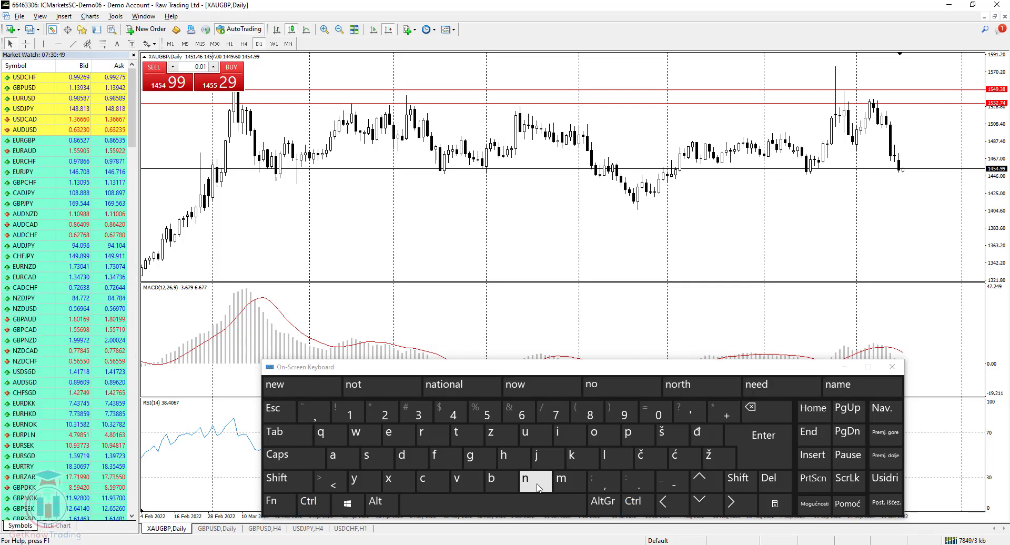
left_click(314, 502)
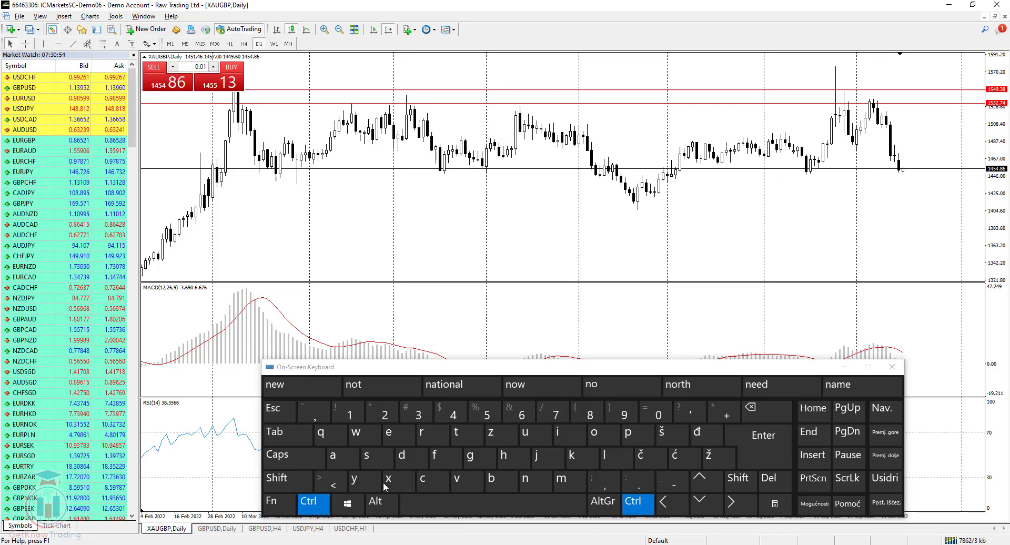
left_click(532, 481)
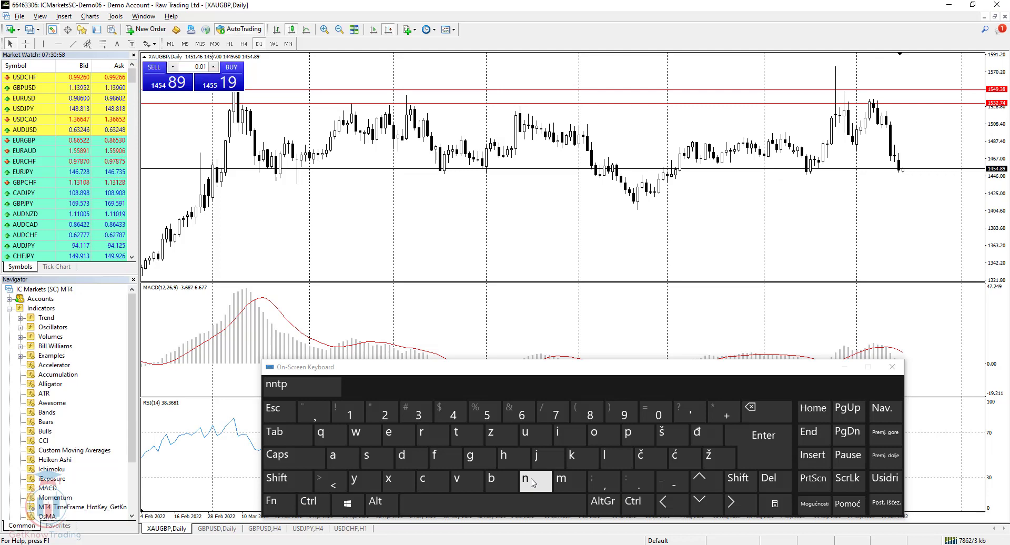
Step: Open the terminal's Options dialog to view the Expert Advisors settings, then close it without changes
left_click(314, 503)
left_click(605, 436)
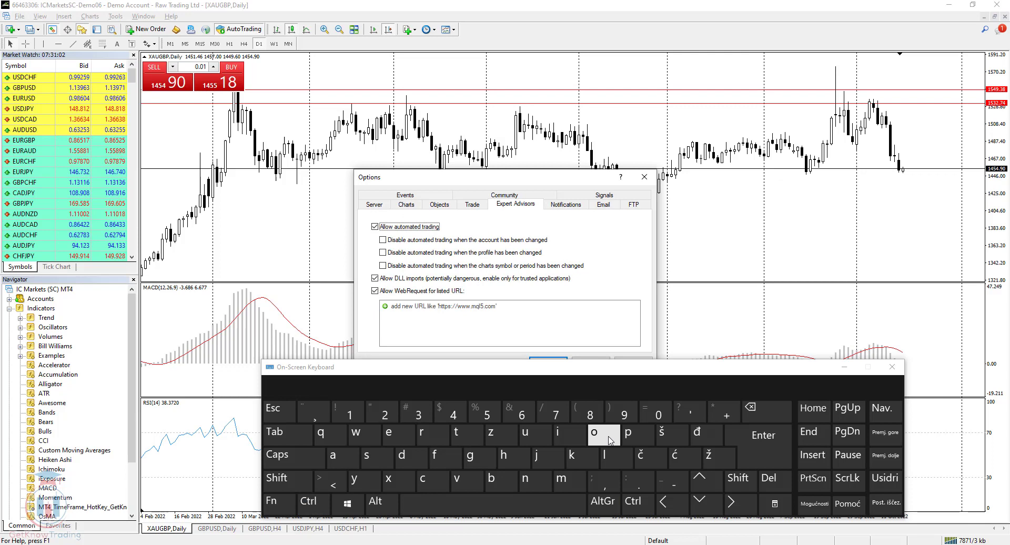
left_click_drag(506, 177, 500, 131)
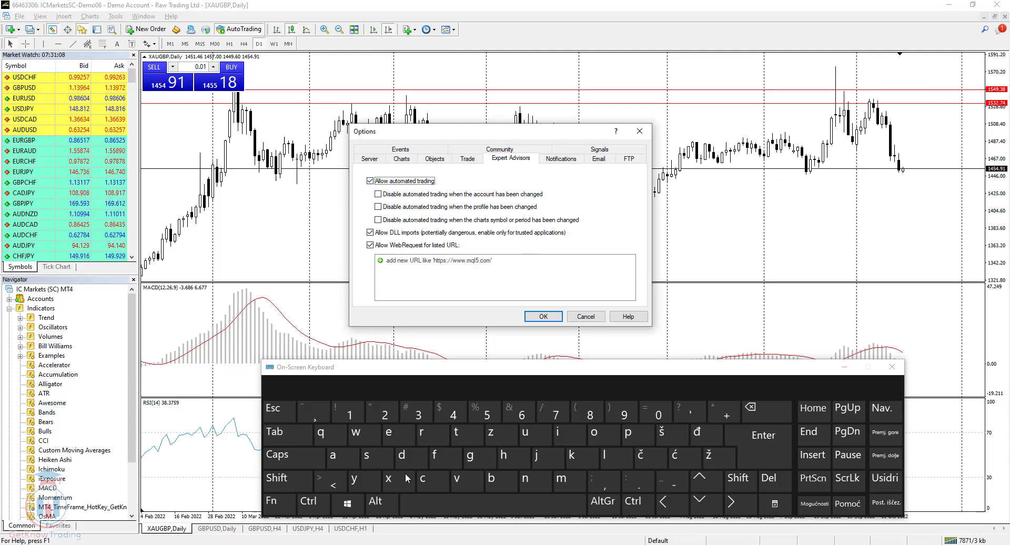
left_click(640, 131)
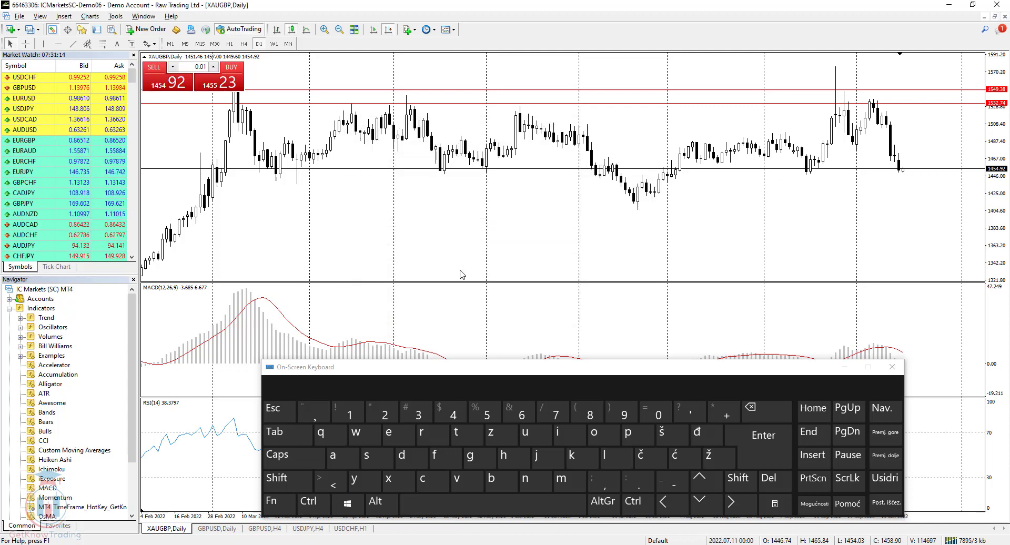
Step: Close the MetaTrader 4 terminal
left_click(323, 507)
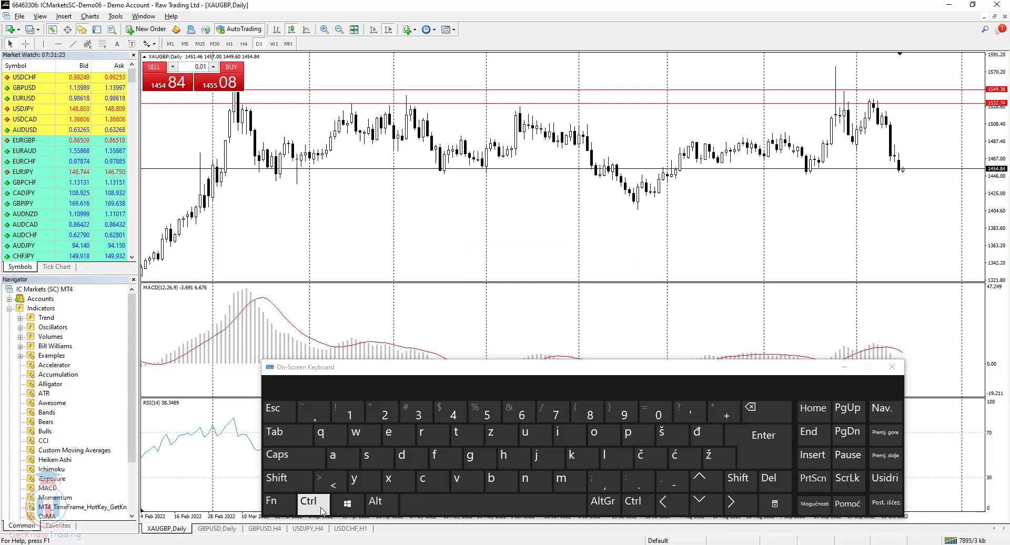
left_click(376, 502)
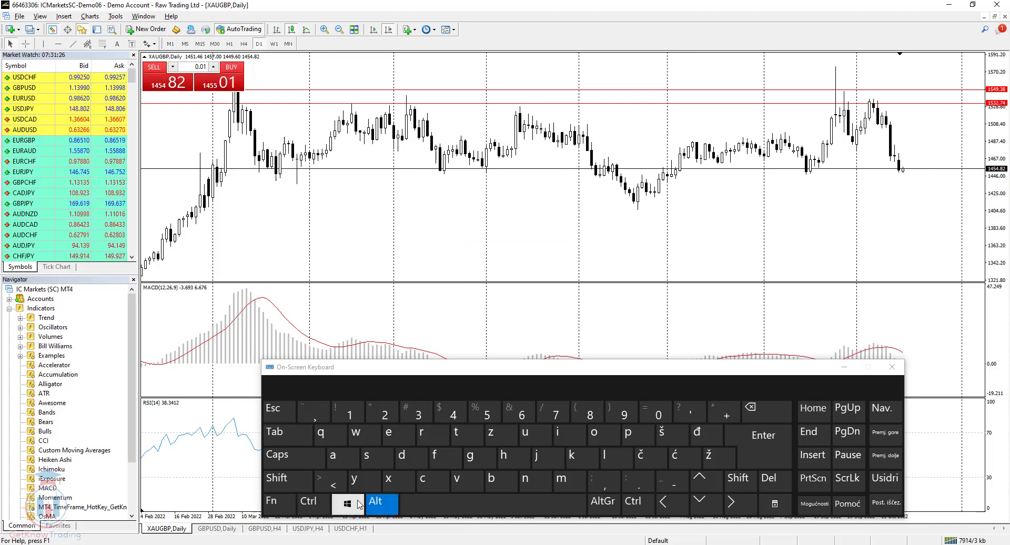
left_click(277, 506)
left_click(450, 409)
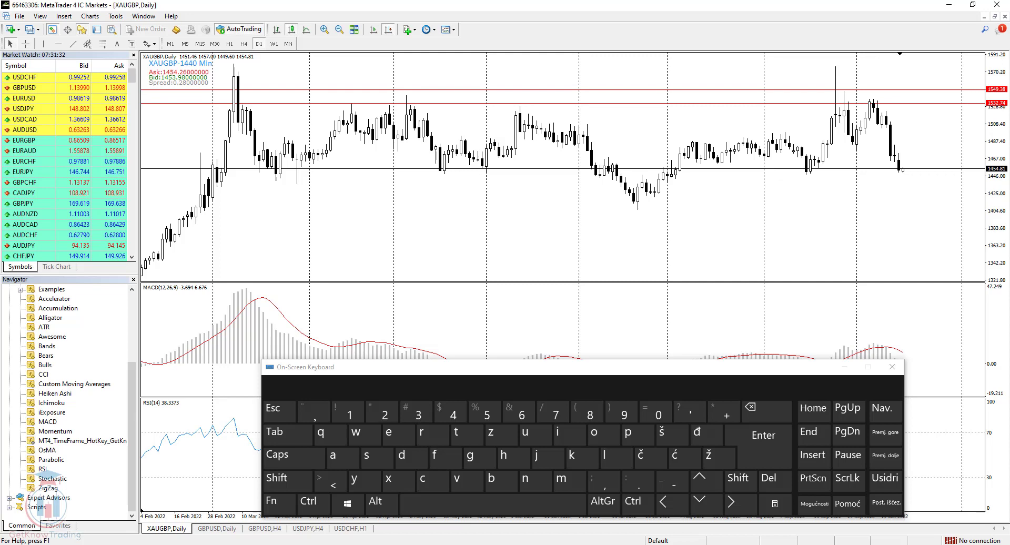
Step: Open the History Center, examine the Forex Majors symbols and the AUDUSD M5 price records, then close it
left_click(518, 372)
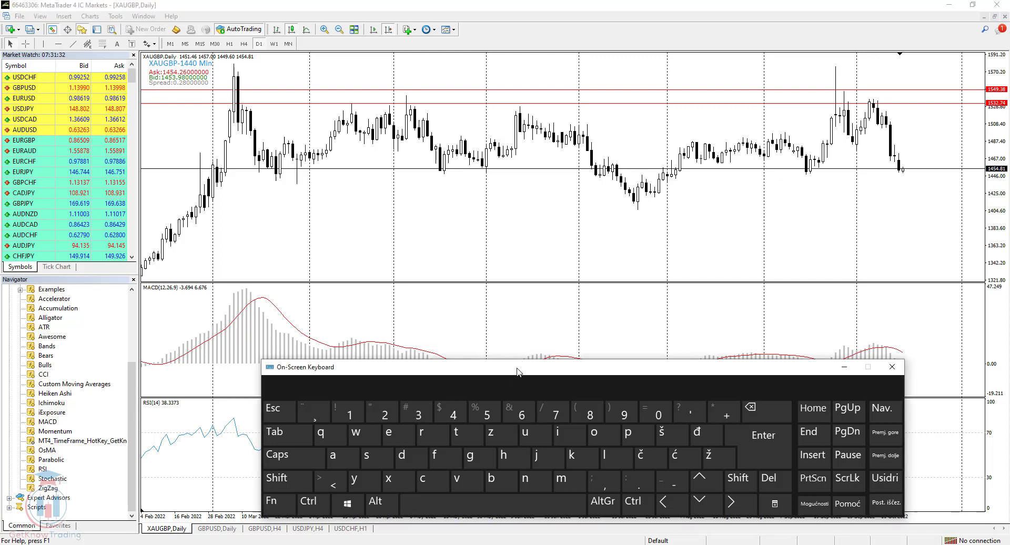
left_click(286, 509)
left_click(377, 415)
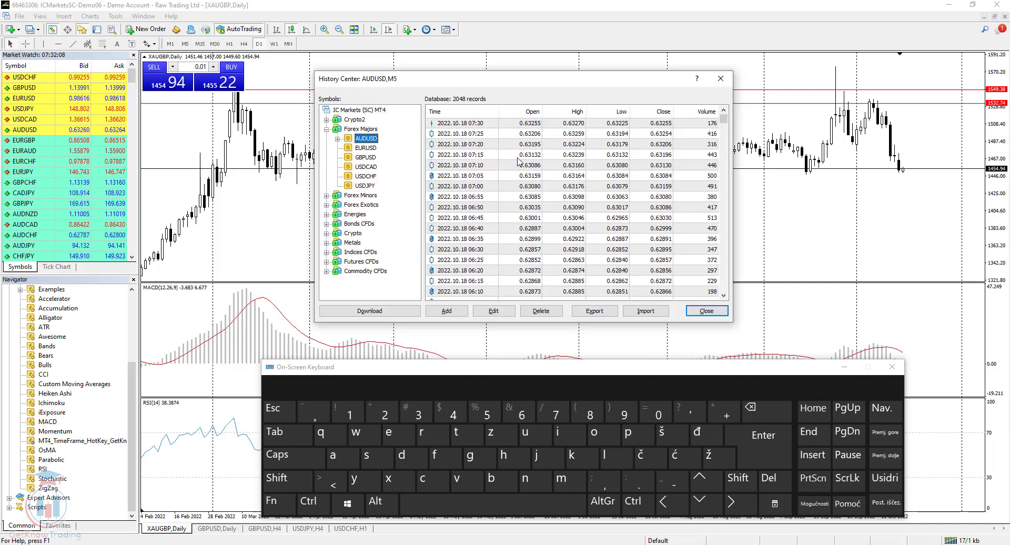
left_click(370, 149)
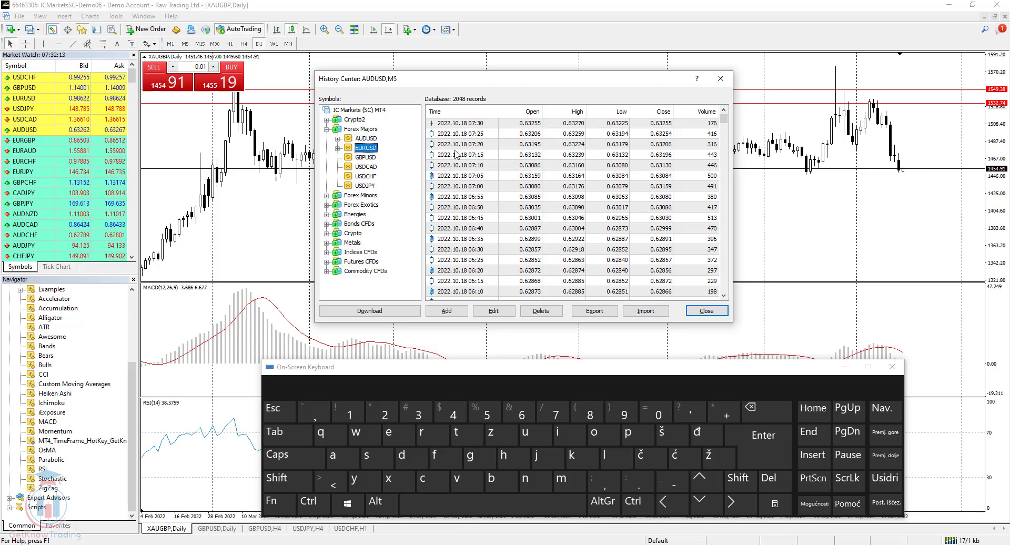
mouse_move(724, 120)
left_mouse_down()
mouse_move(723, 293)
mouse_move(724, 120)
left_mouse_up()
left_click(480, 144)
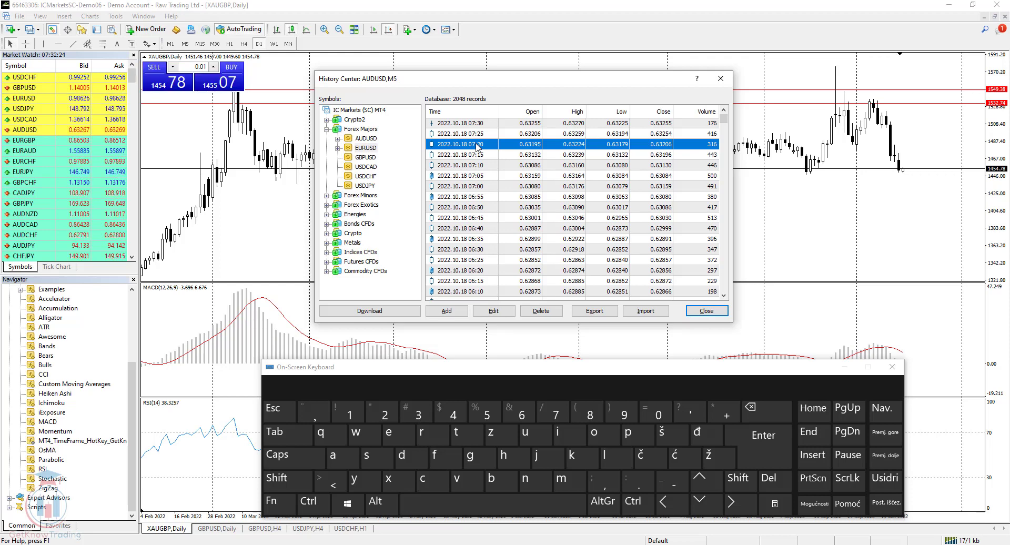
left_click(720, 82)
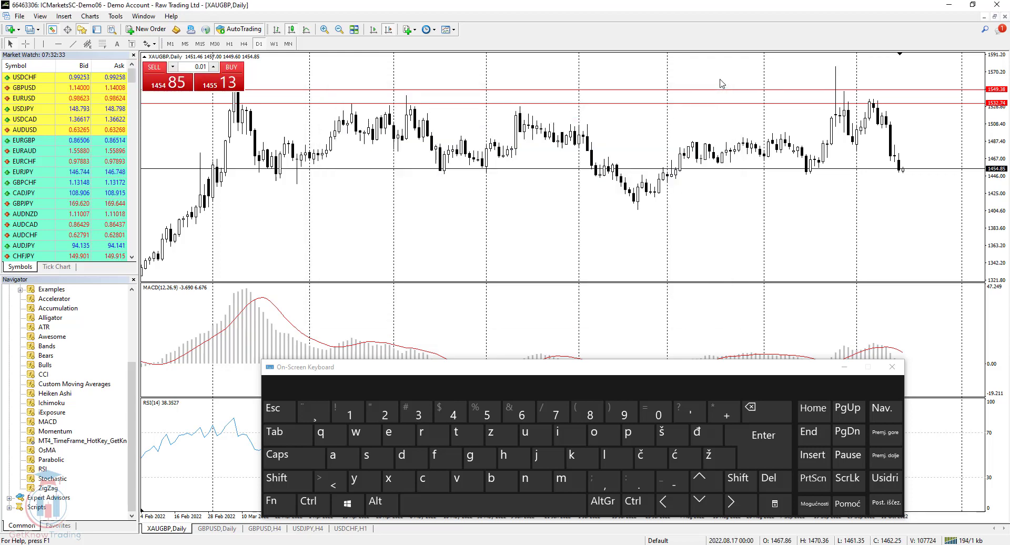
Step: Open MetaEditor to view the Expert Advisor source code, then close the editor and return to the terminal
left_click(280, 502)
left_click(453, 412)
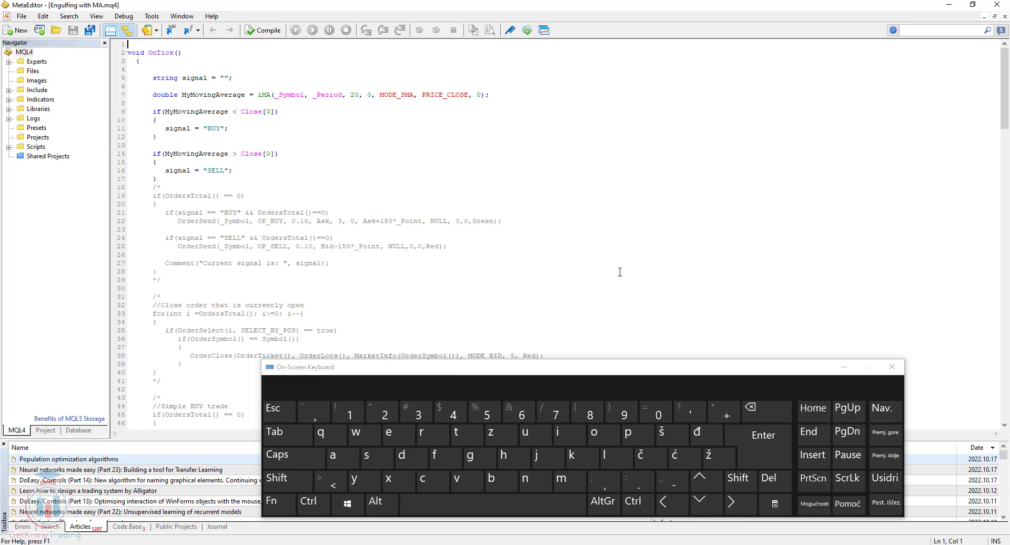
left_click(995, 7)
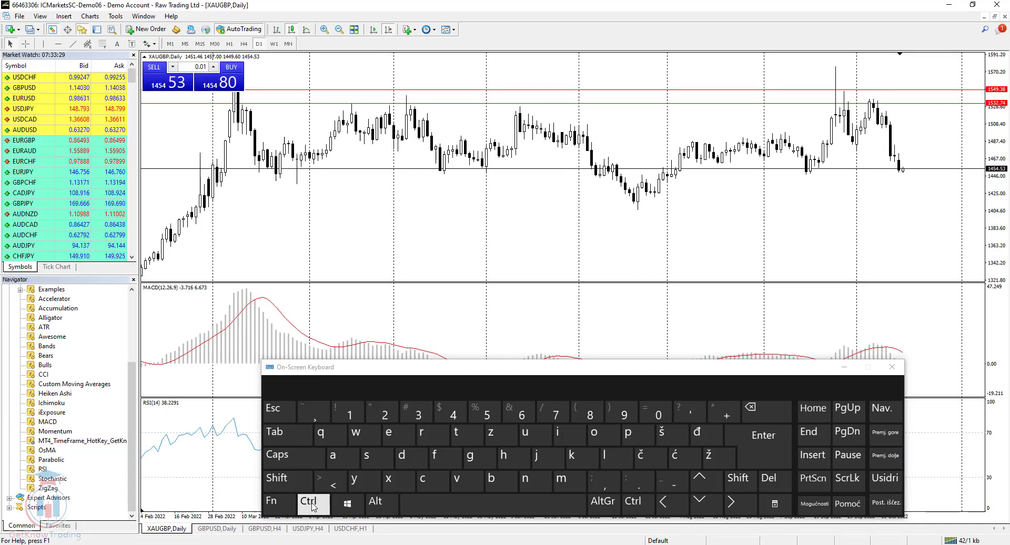
Step: Show the Strategy Tester, uncover its settings to examine them, then hide it again
left_click(312, 505)
left_click(434, 437)
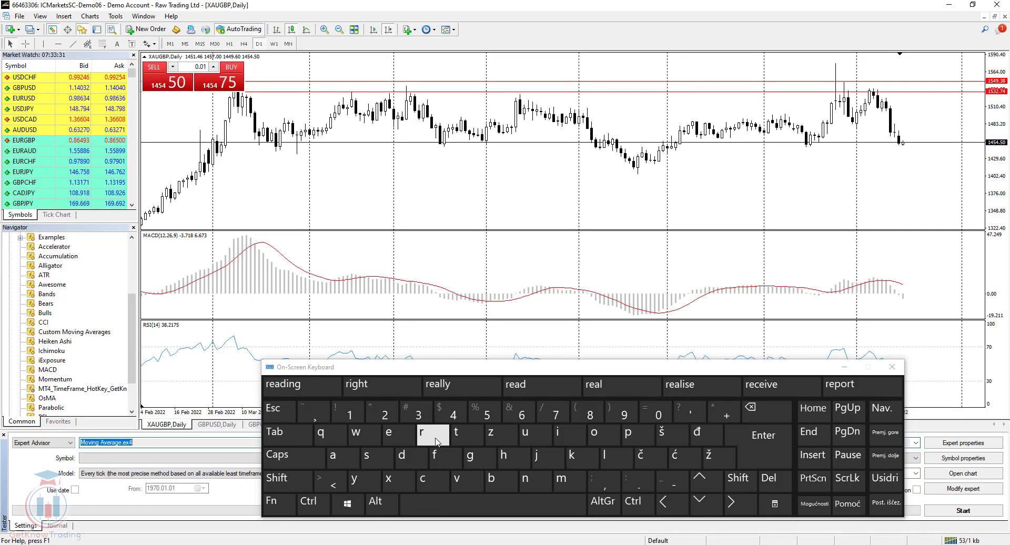
left_click_drag(459, 372, 434, 267)
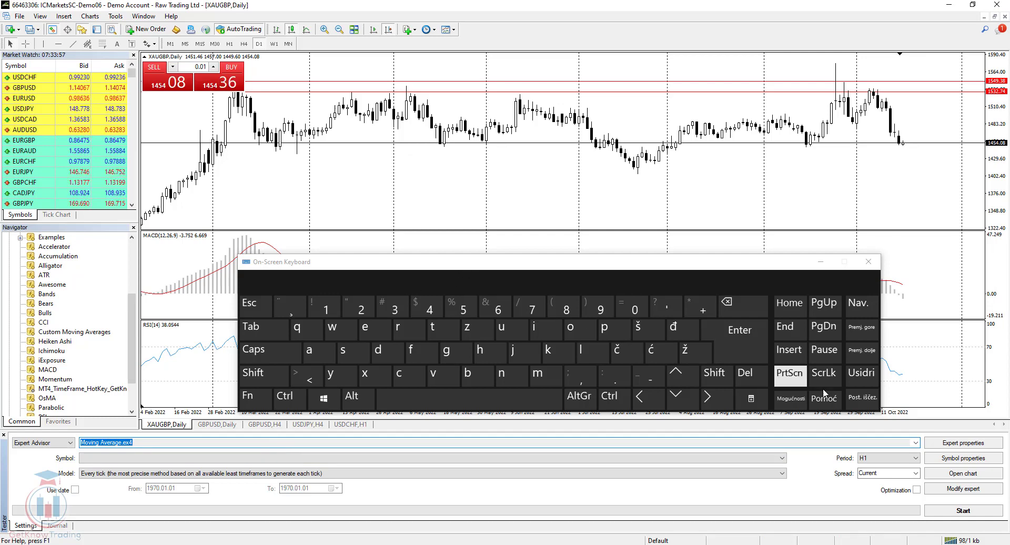
left_click(3, 435)
left_click_drag(419, 296, 407, 386)
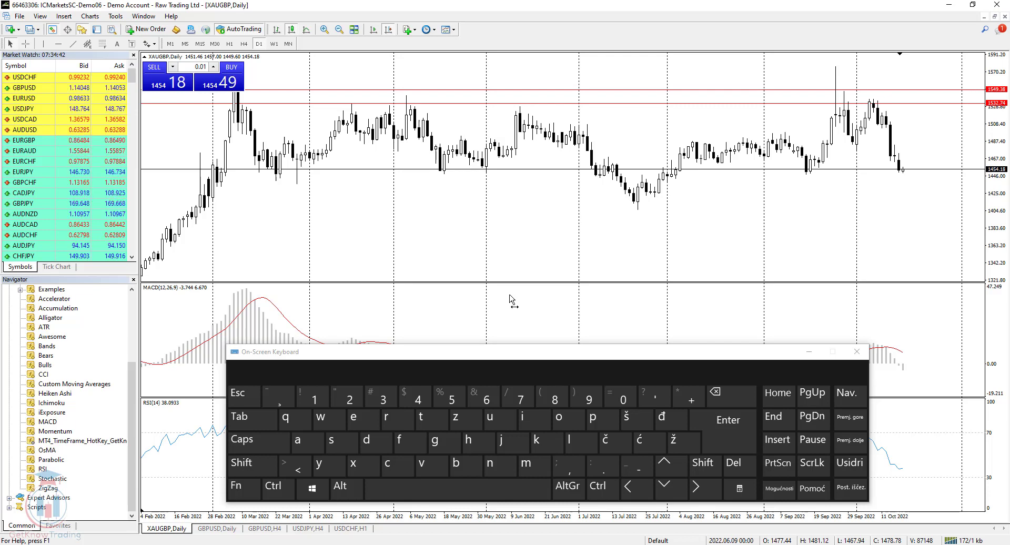
Step: Open the XAUGBP Daily chart's properties, examine the Common and Colors settings, then close the dialog without changes
left_click(244, 486)
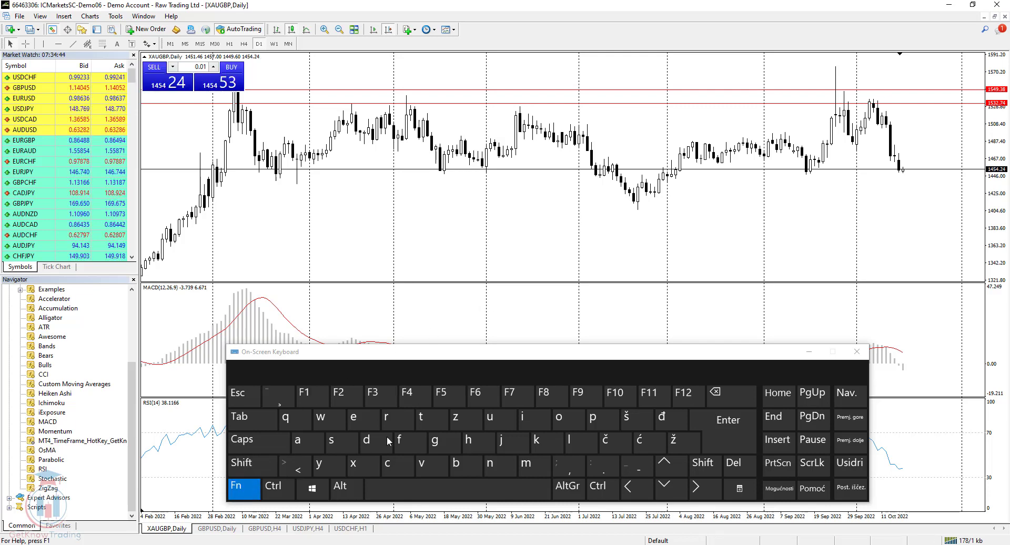
left_click(550, 403)
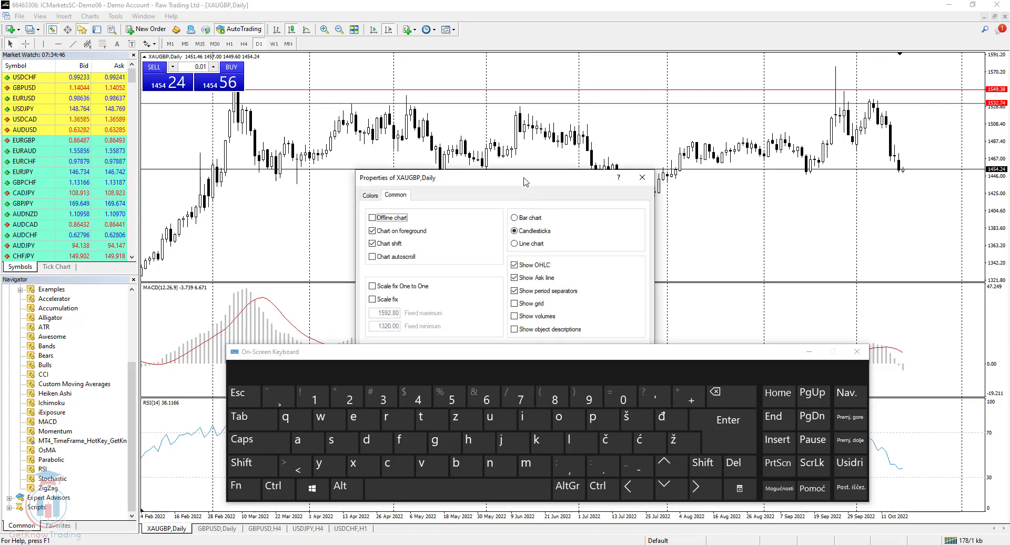
left_click_drag(525, 182, 563, 147)
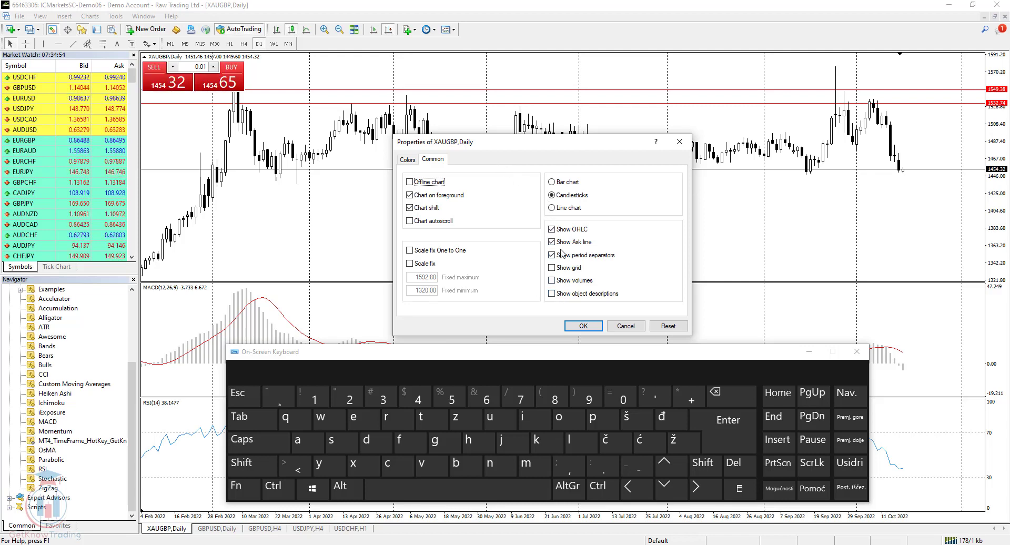
left_click(409, 161)
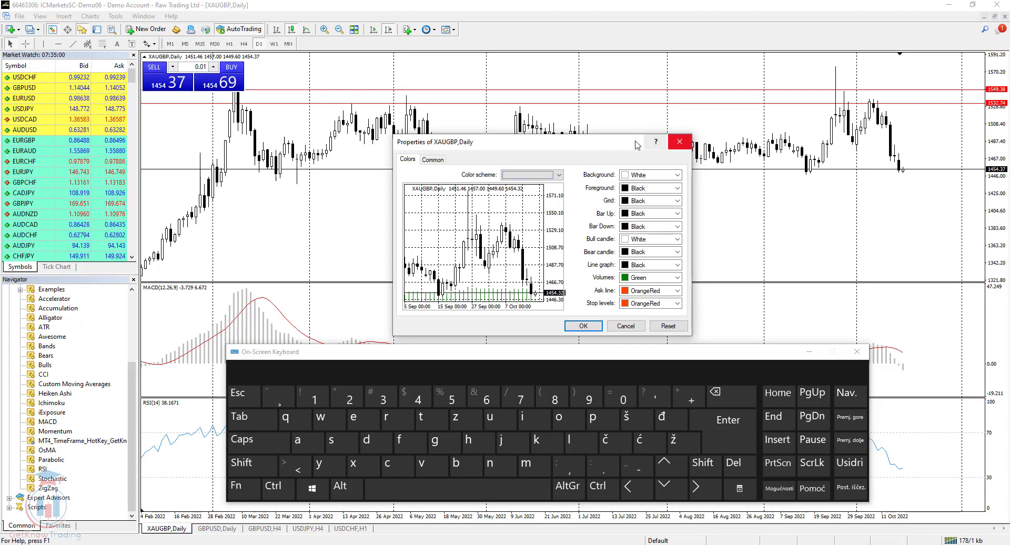
left_click_drag(590, 142, 618, 134)
left_click(256, 490)
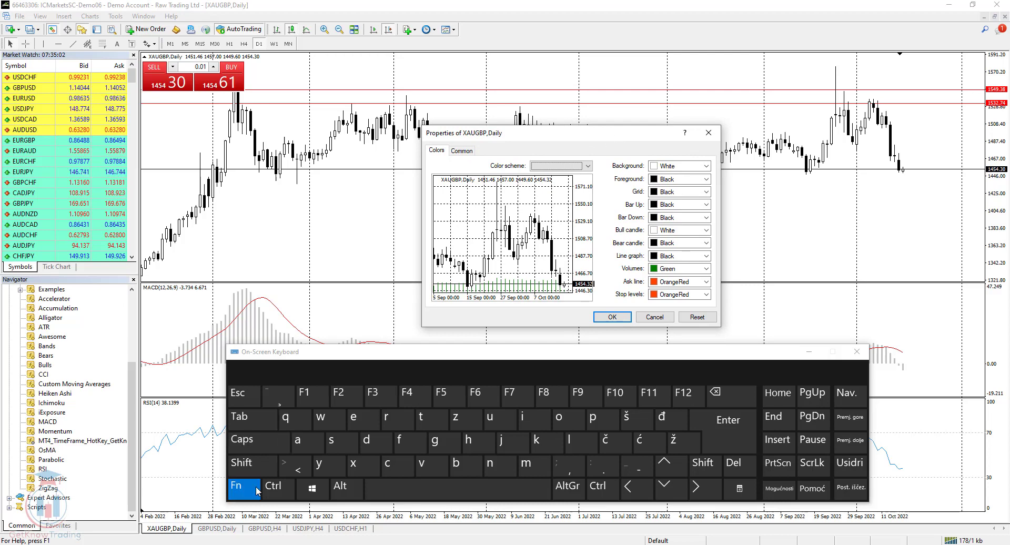
left_click(550, 399)
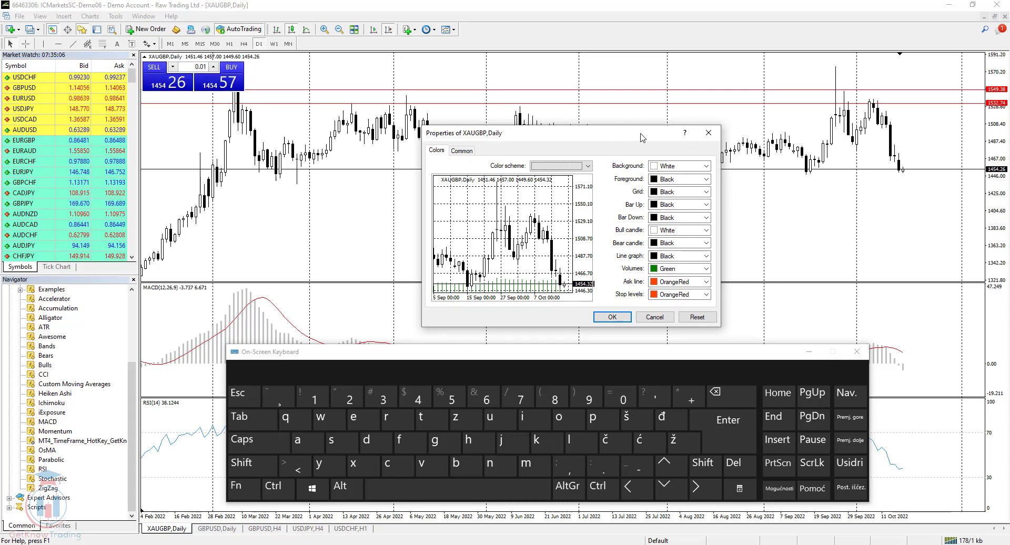
left_click(710, 135)
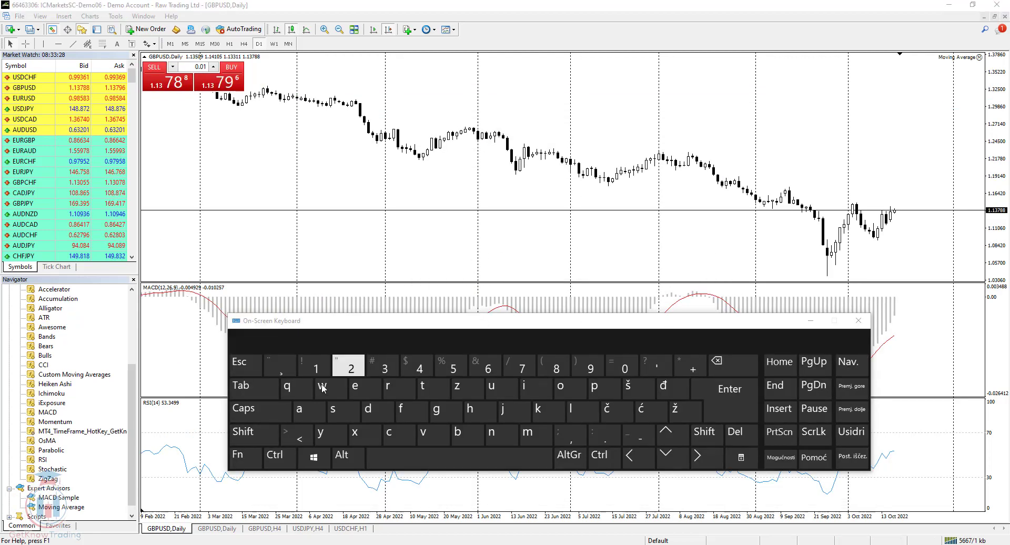
Step: Switch the terminal with the GBPUSD Daily chart to full-screen mode, then return to the normal view
left_click(245, 457)
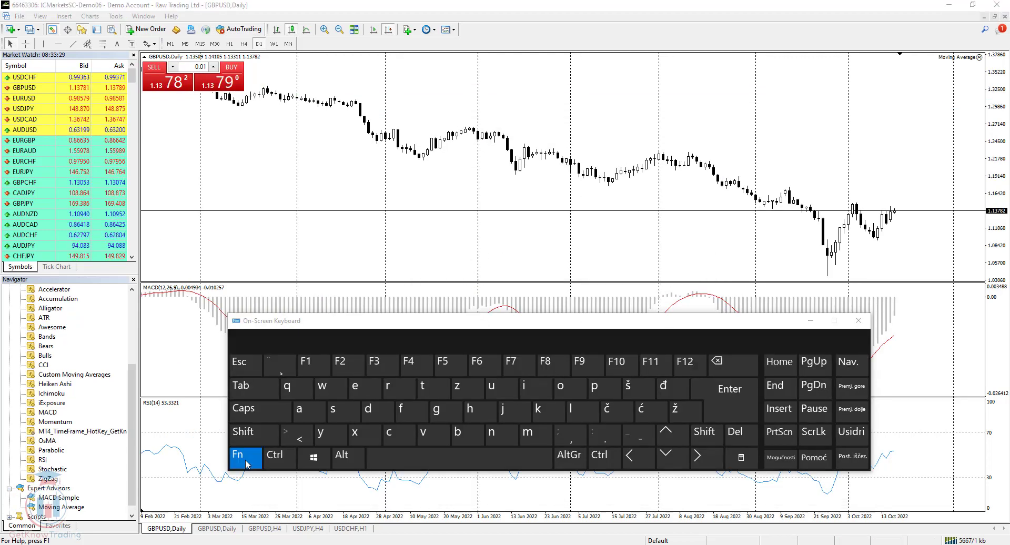
left_click(654, 375)
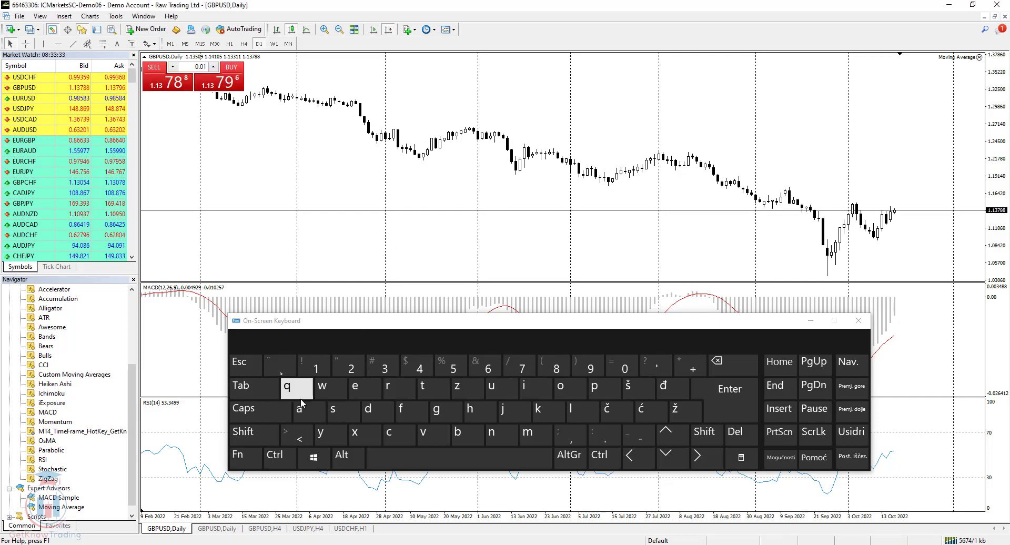
left_click(245, 462)
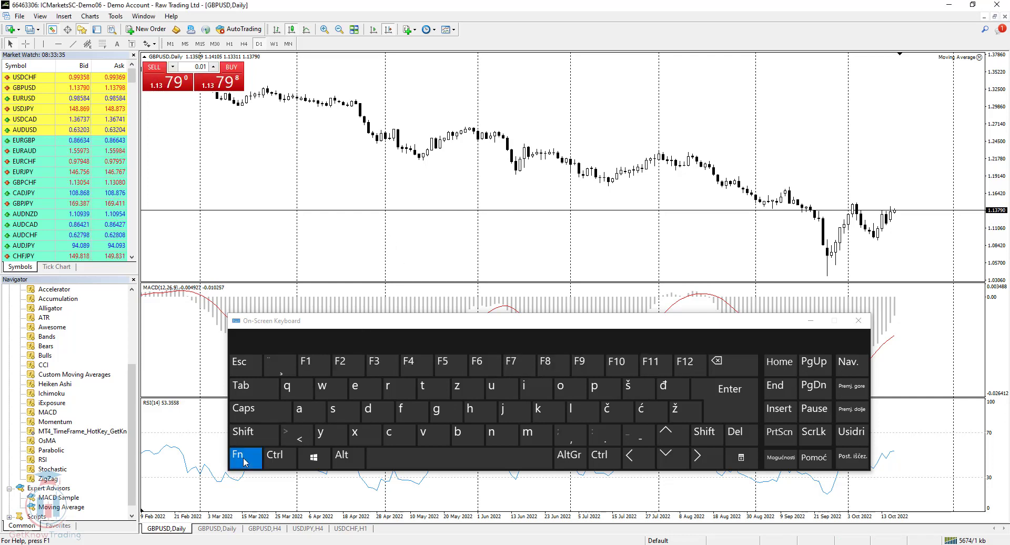
left_click(654, 370)
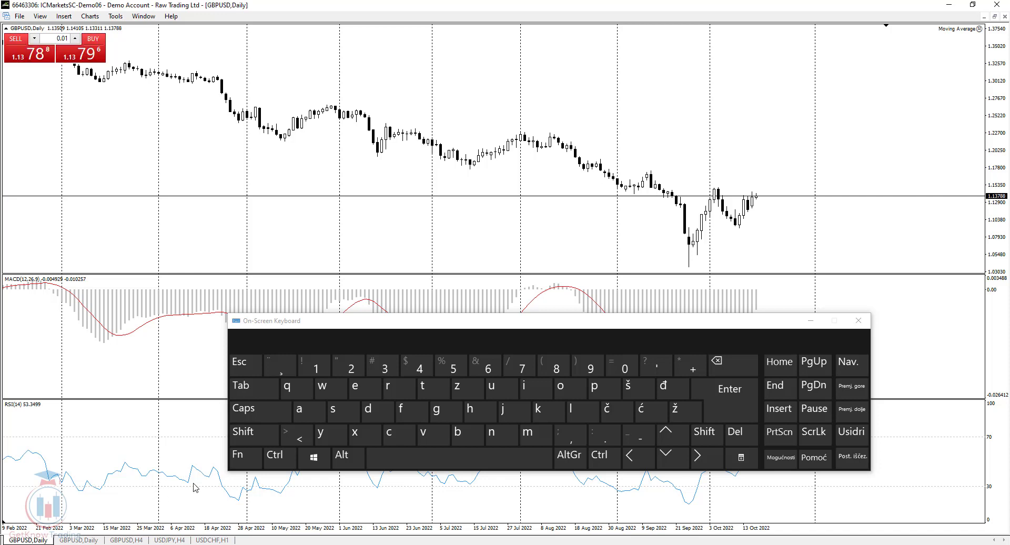
left_click(243, 461)
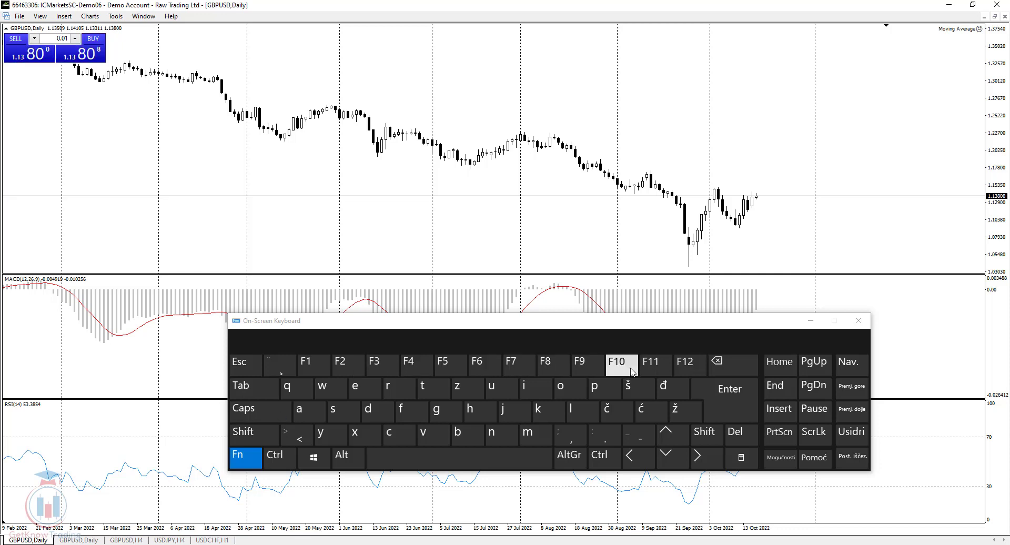
left_click(653, 368)
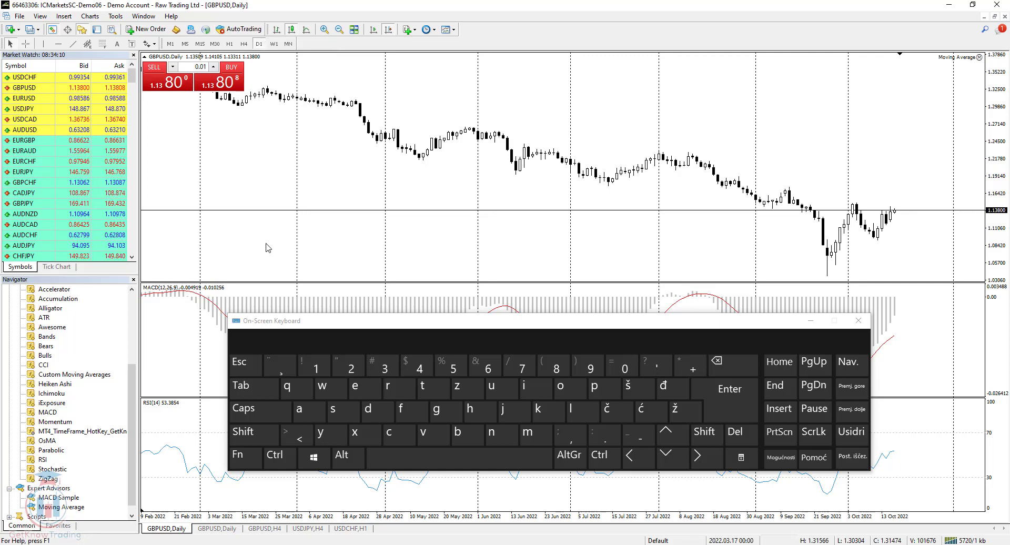
Step: Enable automated trading in the terminal
left_click(279, 455)
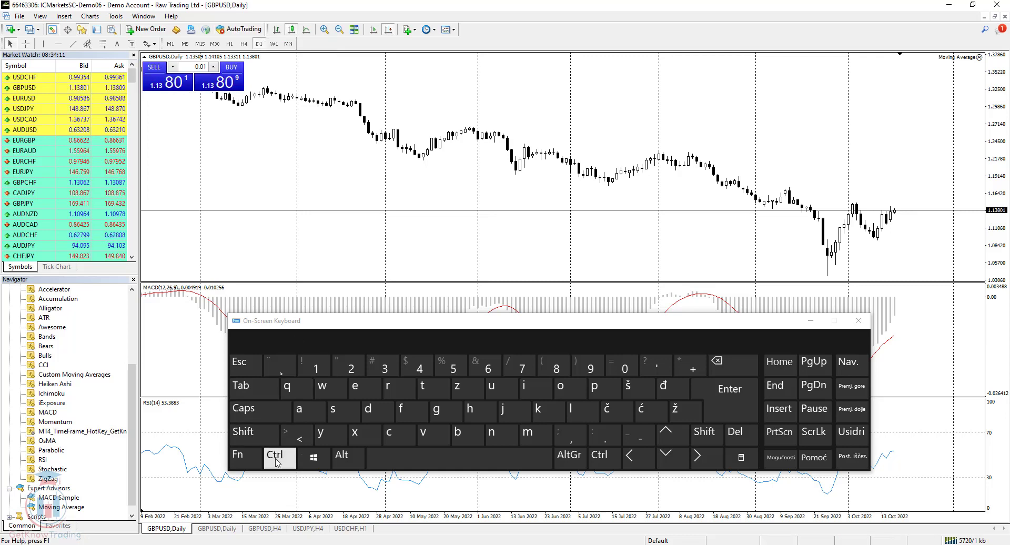
left_click(355, 387)
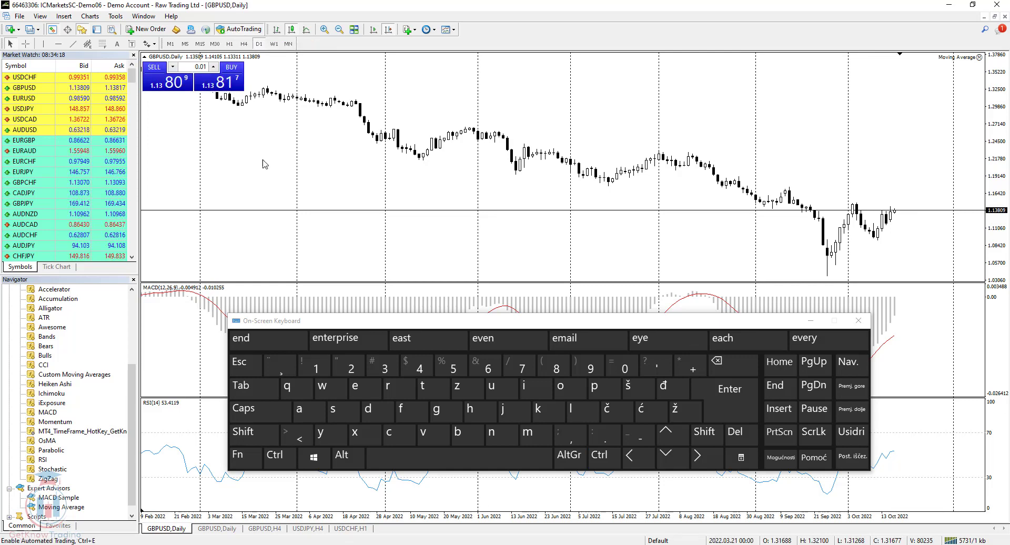
Step: Disable automated trading in the terminal
left_click(277, 455)
left_click(357, 386)
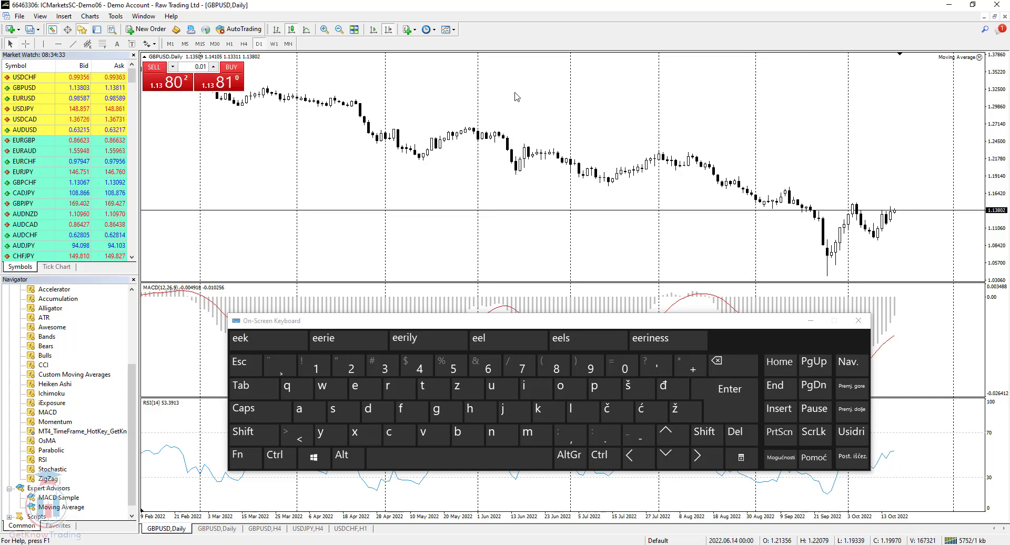
Step: Open the properties of the chart's Moving Average expert, examine the Common and Inputs settings, then close the dialog without changes
left_click(279, 456)
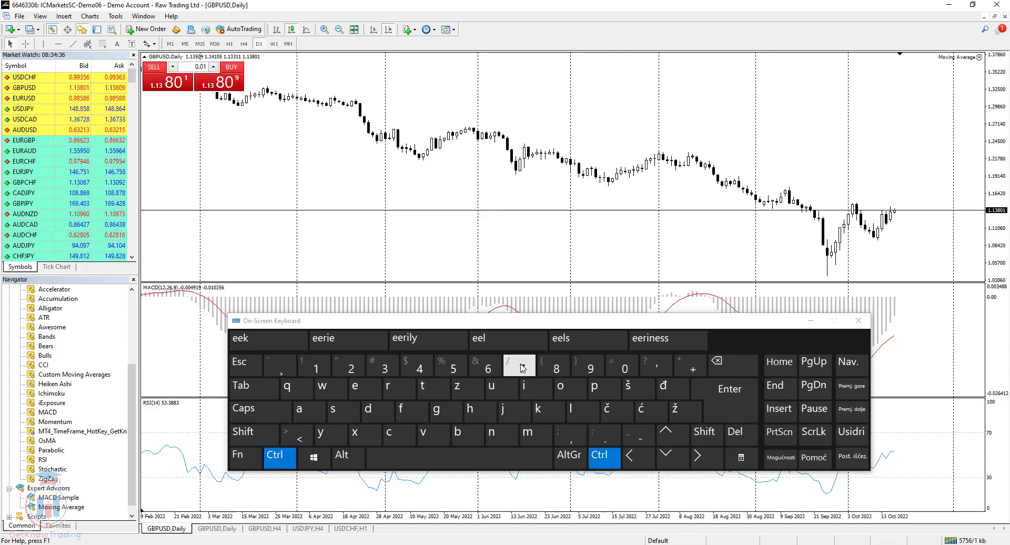
left_click(293, 462)
left_click(251, 462)
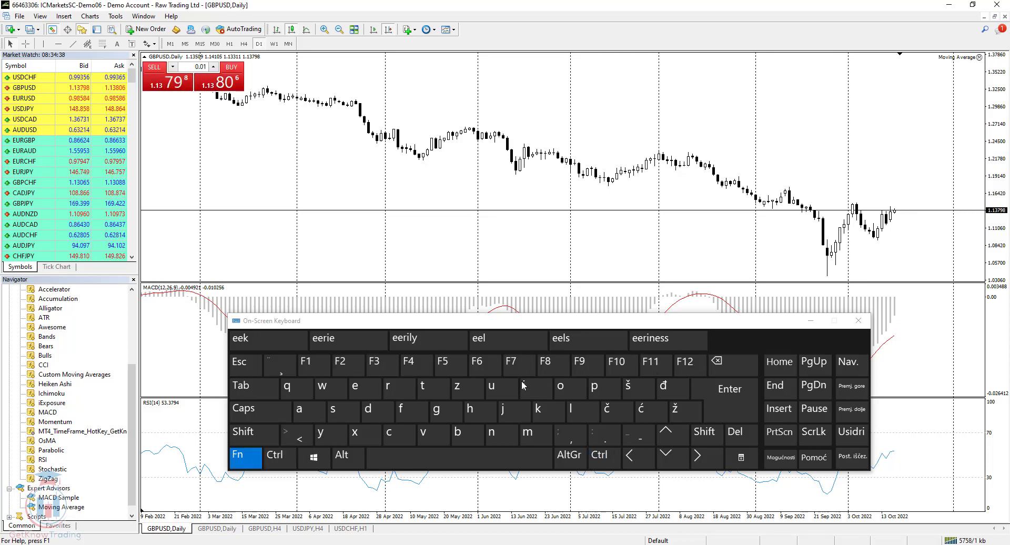
left_click(522, 366)
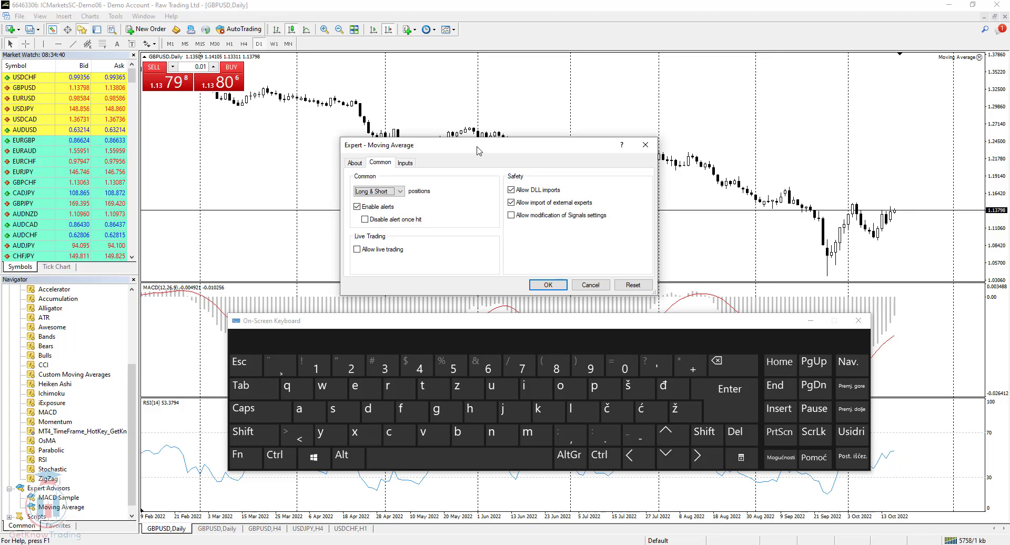
left_click_drag(479, 151, 484, 150)
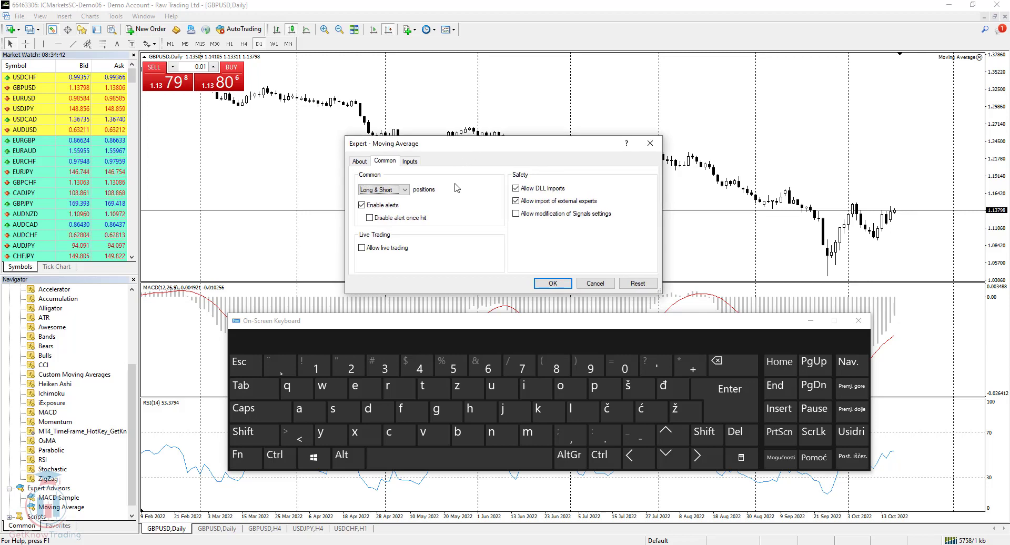
left_click(360, 161)
left_click(384, 161)
left_click(410, 161)
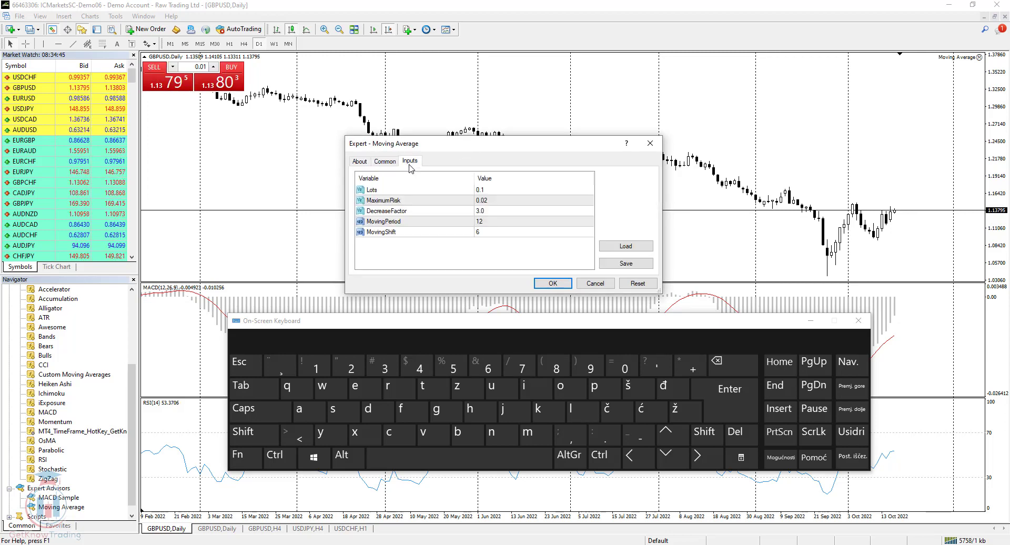
left_click(651, 147)
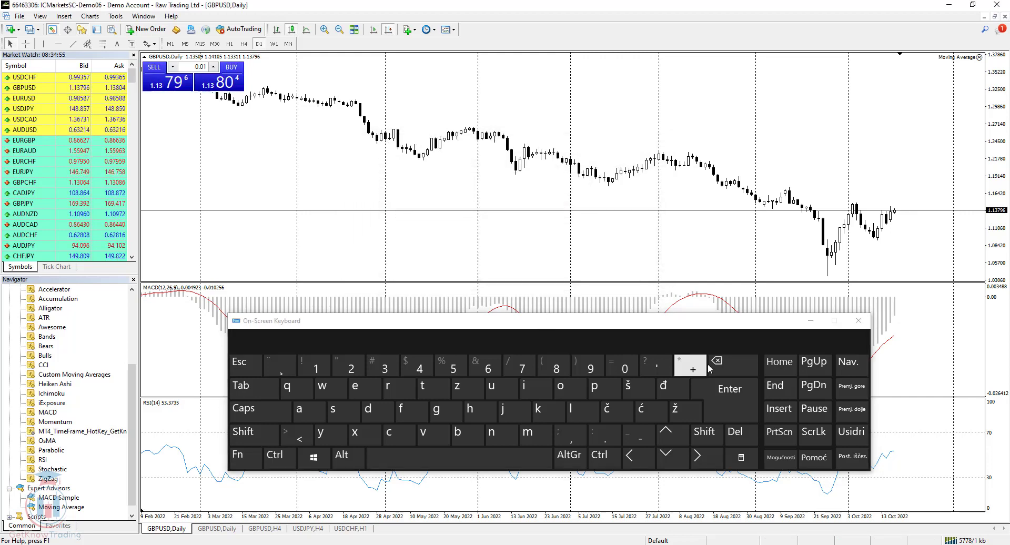
Step: Switch the GBPUSD Daily chart to the weekly timeframe by entering W in its quick navigation box
left_click(735, 403)
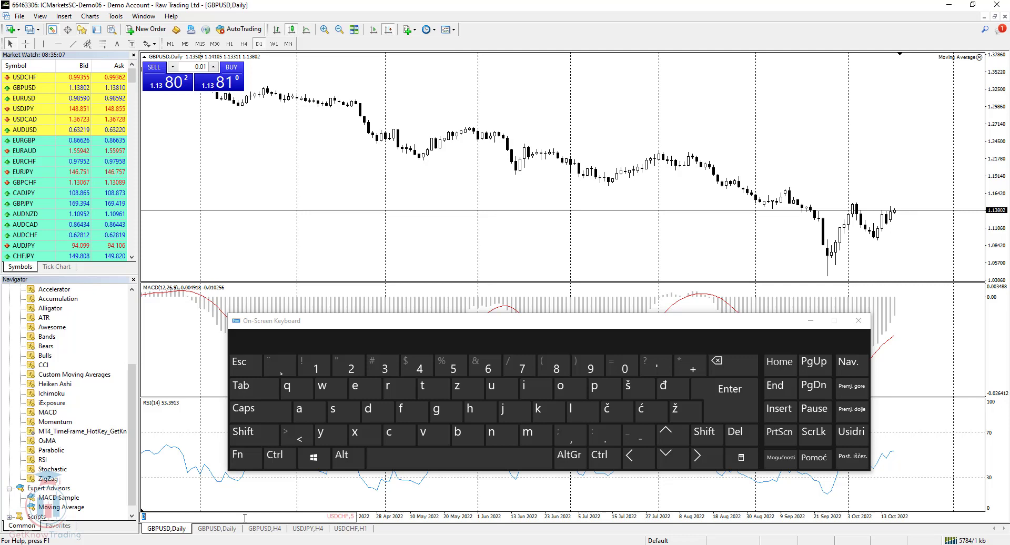
type("W")
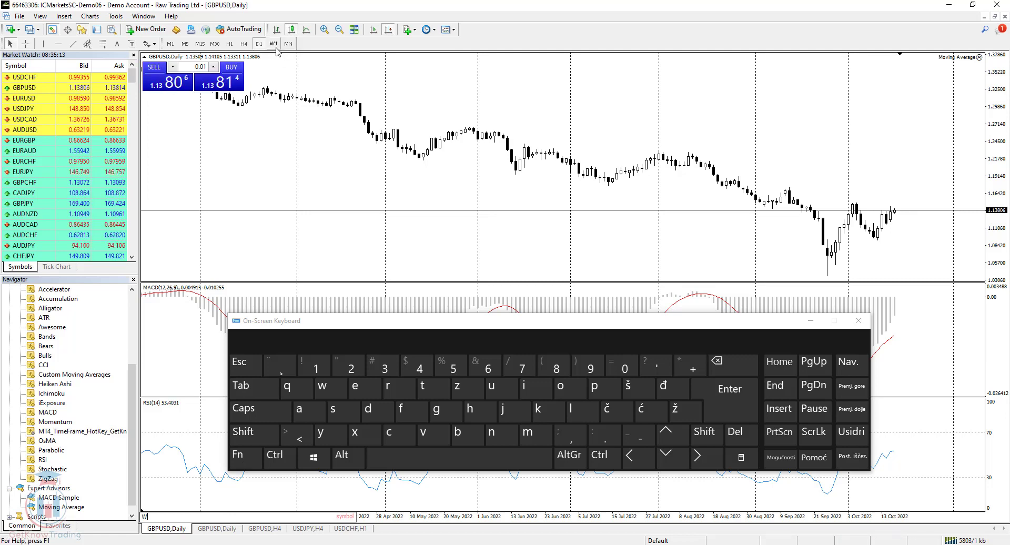
left_click(204, 518)
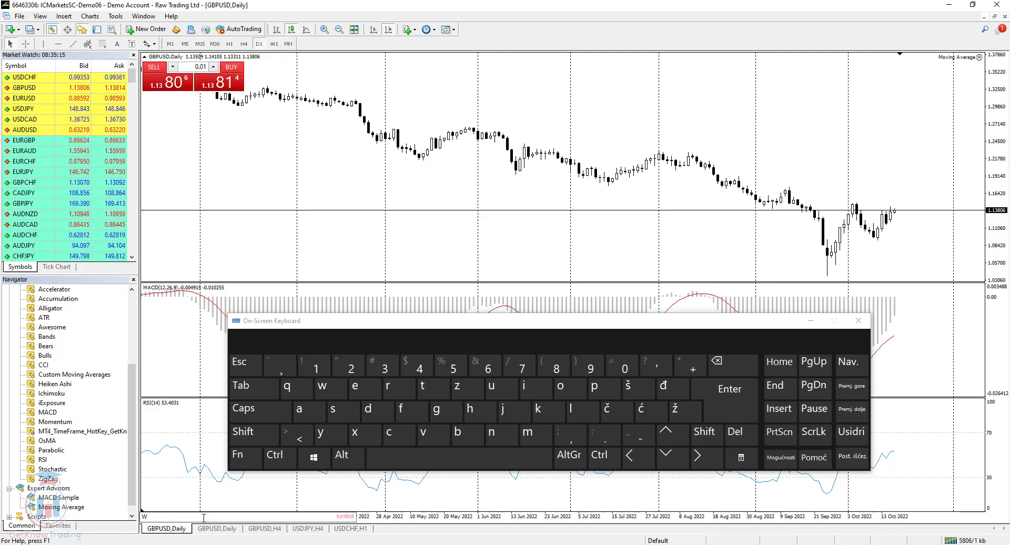
key("Return")
scroll(204, 519, "up", 5)
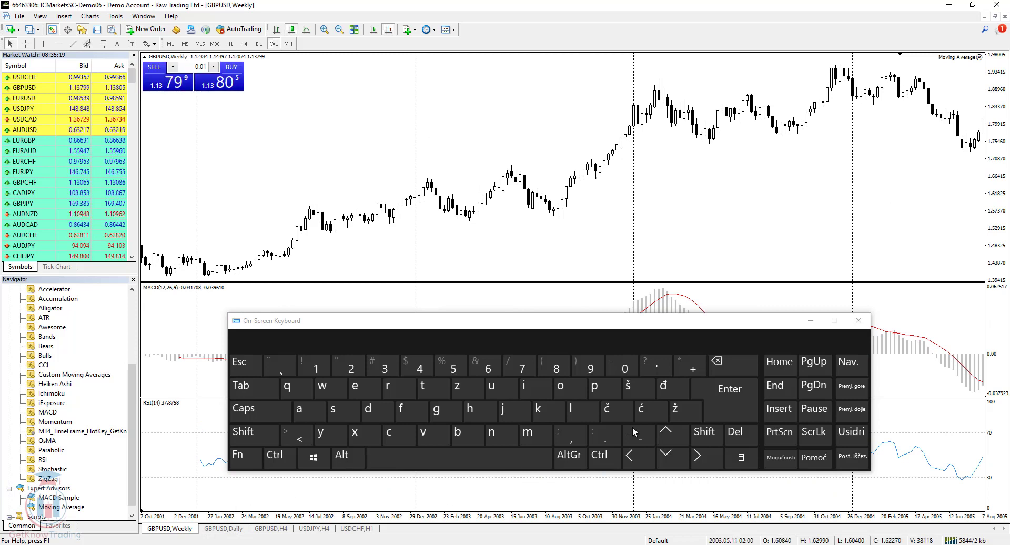
Step: Change the weekly chart's symbol to EURUSD through the quick navigation box
left_click(734, 403)
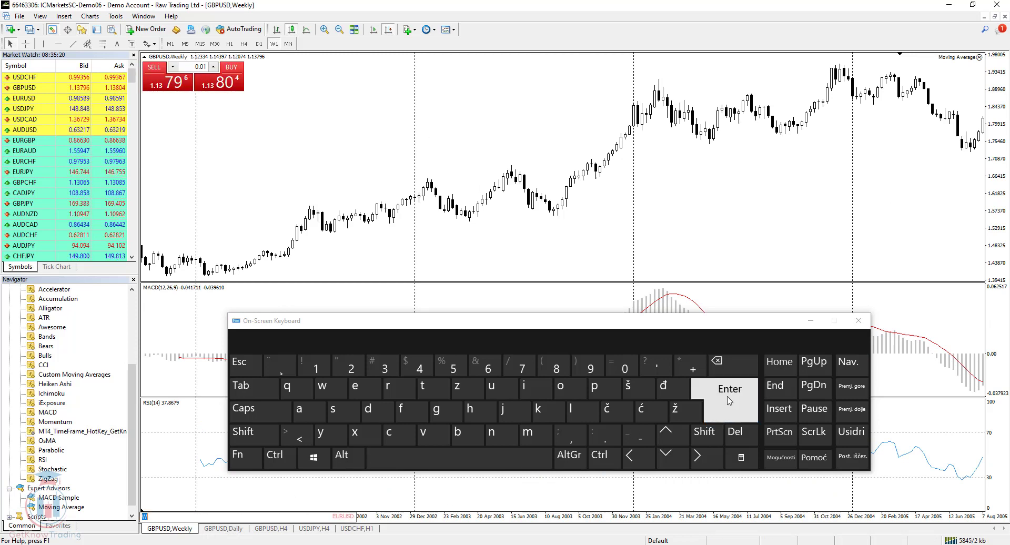
left_click(173, 518)
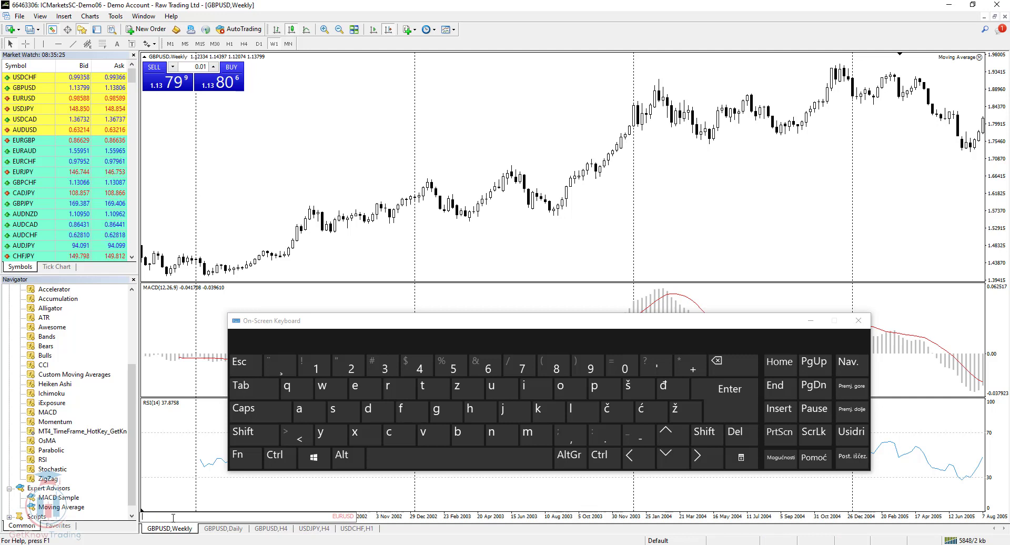
type("EURUSD")
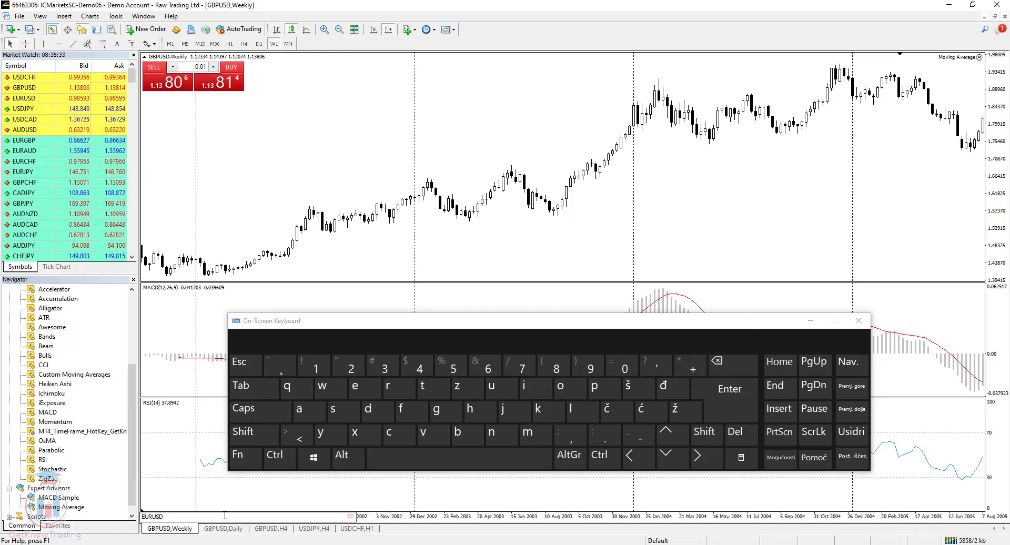
key("Return")
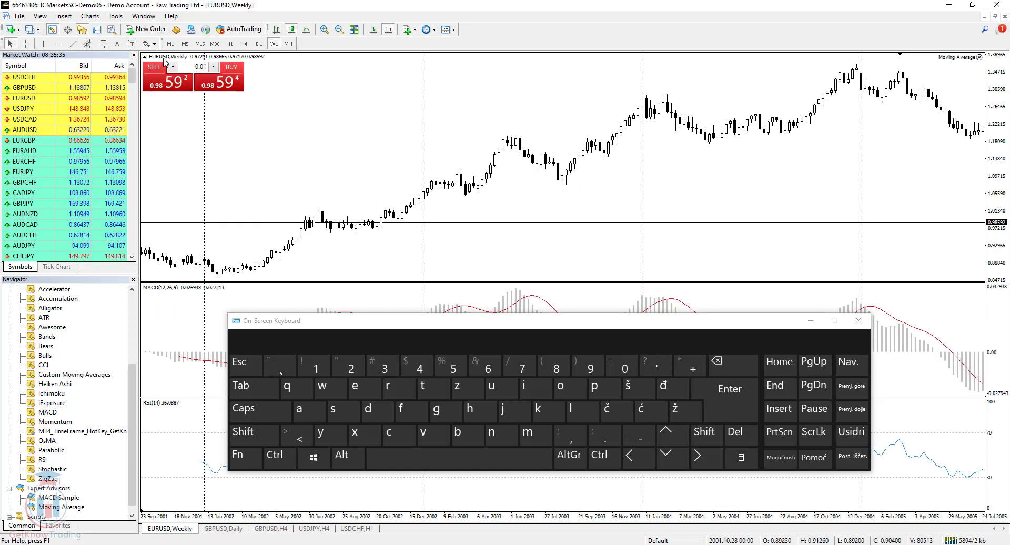
Step: Show the quick navigation box on the EURUSD Weekly chart, then close it without a new entry
left_click(735, 404)
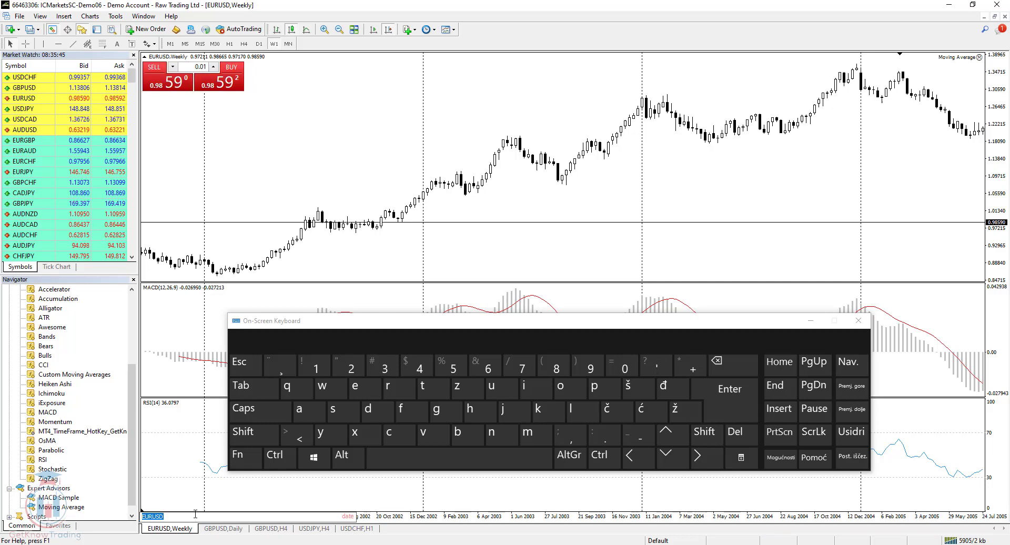
left_click(729, 404)
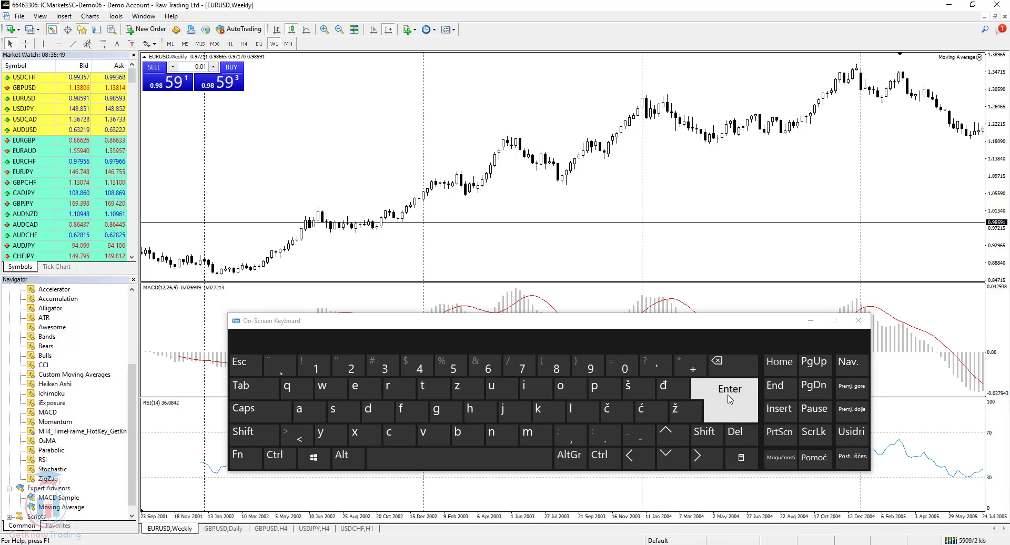